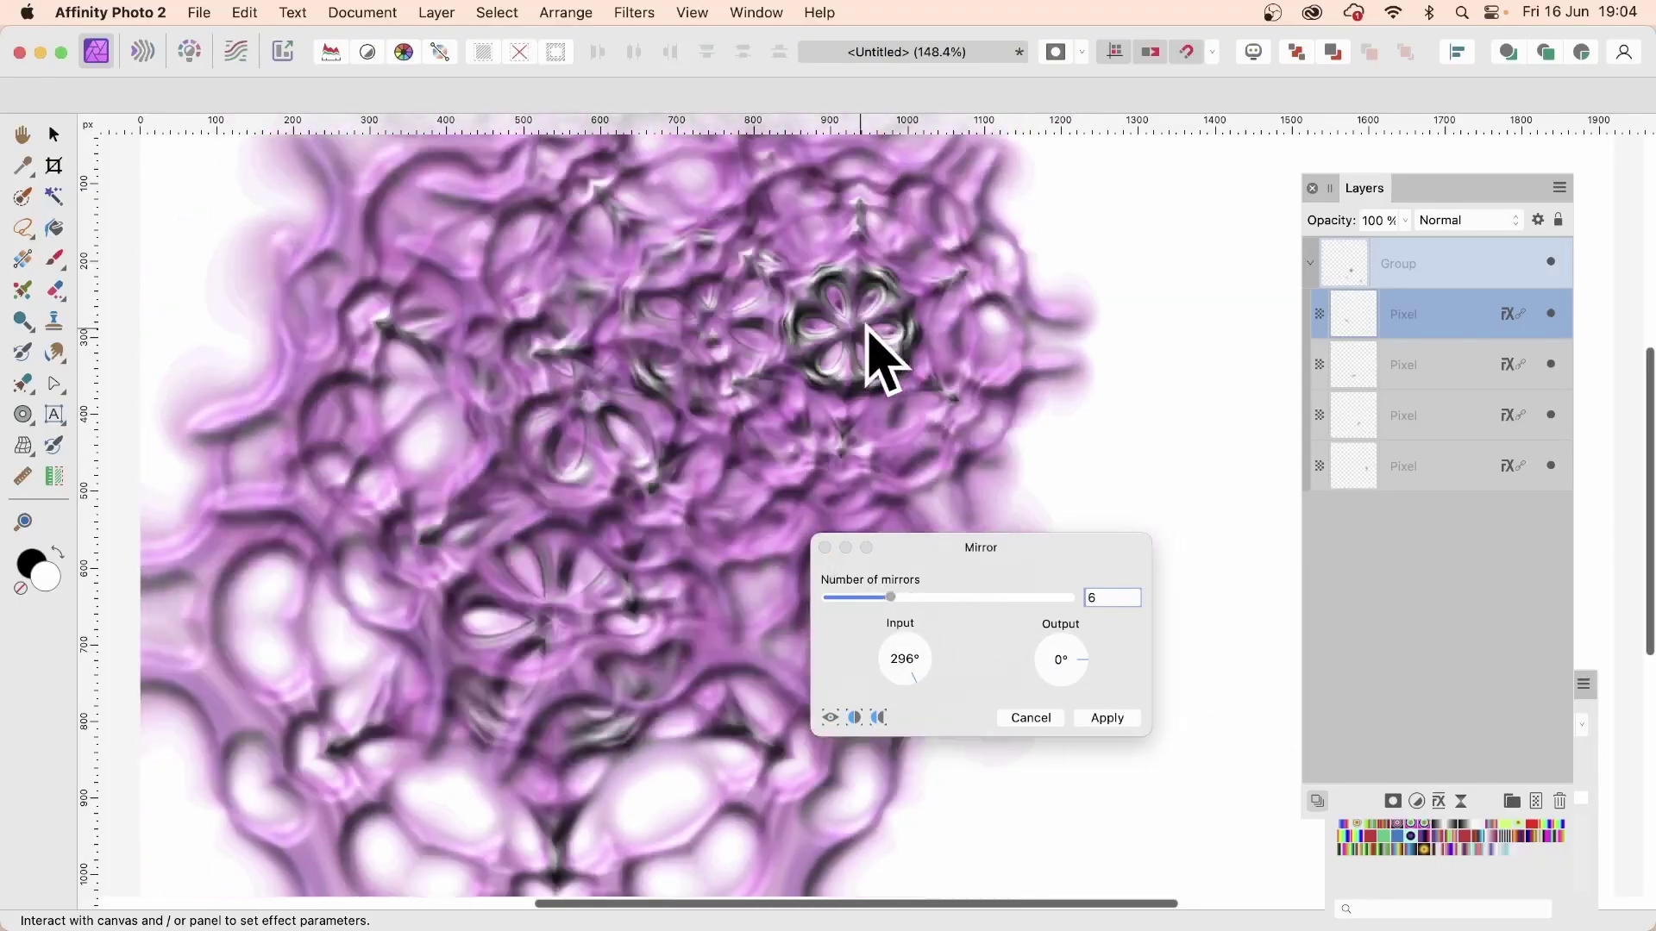
Preview the Mirror pattern at another centre point, then discard the mirrored layer group.
{"action": "left_click_drag", "start_coordinate": [873, 354], "coordinate": [923, 406]}
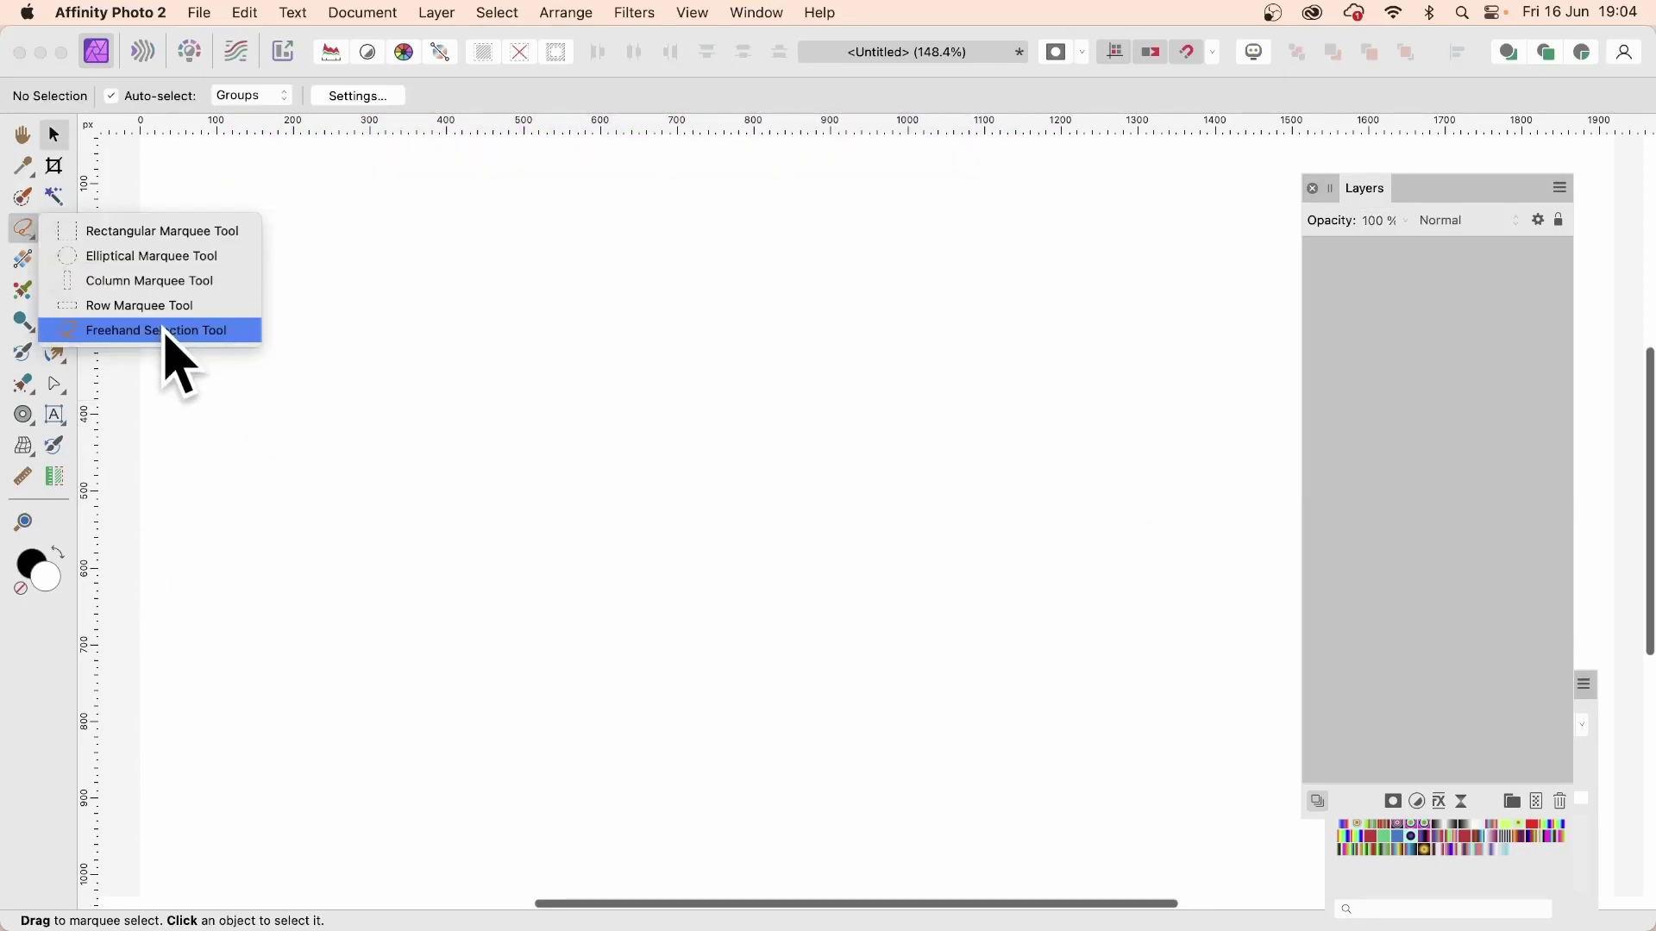
Draw a zigzag freehand selection feathered at 170 px and add a new empty Pixel layer.
{"action": "left_click", "coordinate": [165, 331]}
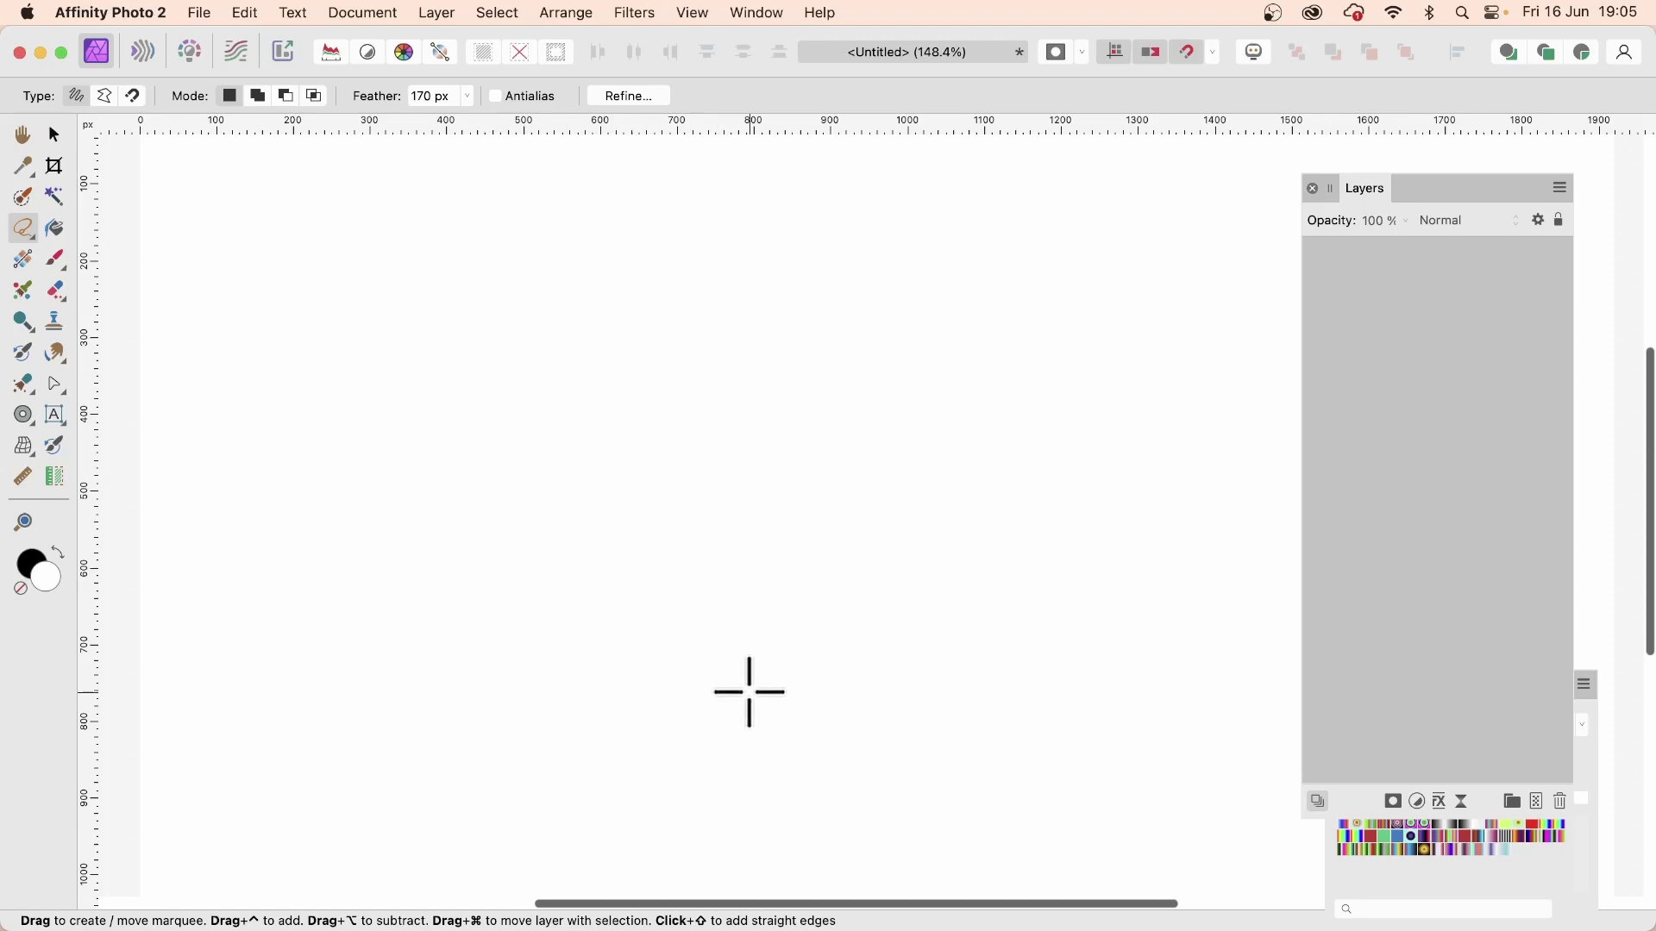
{"action": "mouse_move", "coordinate": [670, 678]}
{"action": "left_mouse_down"}
{"action": "mouse_move", "coordinate": [789, 557]}
{"action": "mouse_move", "coordinate": [657, 605]}
{"action": "mouse_move", "coordinate": [836, 478]}
{"action": "mouse_move", "coordinate": [663, 500]}
{"action": "mouse_move", "coordinate": [760, 401]}
{"action": "mouse_move", "coordinate": [533, 373]}
{"action": "mouse_move", "coordinate": [520, 325]}
{"action": "mouse_move", "coordinate": [482, 300]}
{"action": "mouse_move", "coordinate": [345, 442]}
{"action": "mouse_move", "coordinate": [383, 530]}
{"action": "mouse_move", "coordinate": [502, 532]}
{"action": "mouse_move", "coordinate": [575, 588]}
{"action": "mouse_move", "coordinate": [519, 682]}
{"action": "mouse_move", "coordinate": [533, 751]}
{"action": "mouse_move", "coordinate": [889, 742]}
{"action": "mouse_move", "coordinate": [908, 662]}
{"action": "mouse_move", "coordinate": [871, 656]}
{"action": "mouse_move", "coordinate": [1005, 514]}
{"action": "mouse_move", "coordinate": [1022, 451]}
{"action": "mouse_move", "coordinate": [874, 388]}
{"action": "mouse_move", "coordinate": [773, 412]}
{"action": "mouse_move", "coordinate": [879, 521]}
{"action": "mouse_move", "coordinate": [787, 634]}
{"action": "left_mouse_up"}
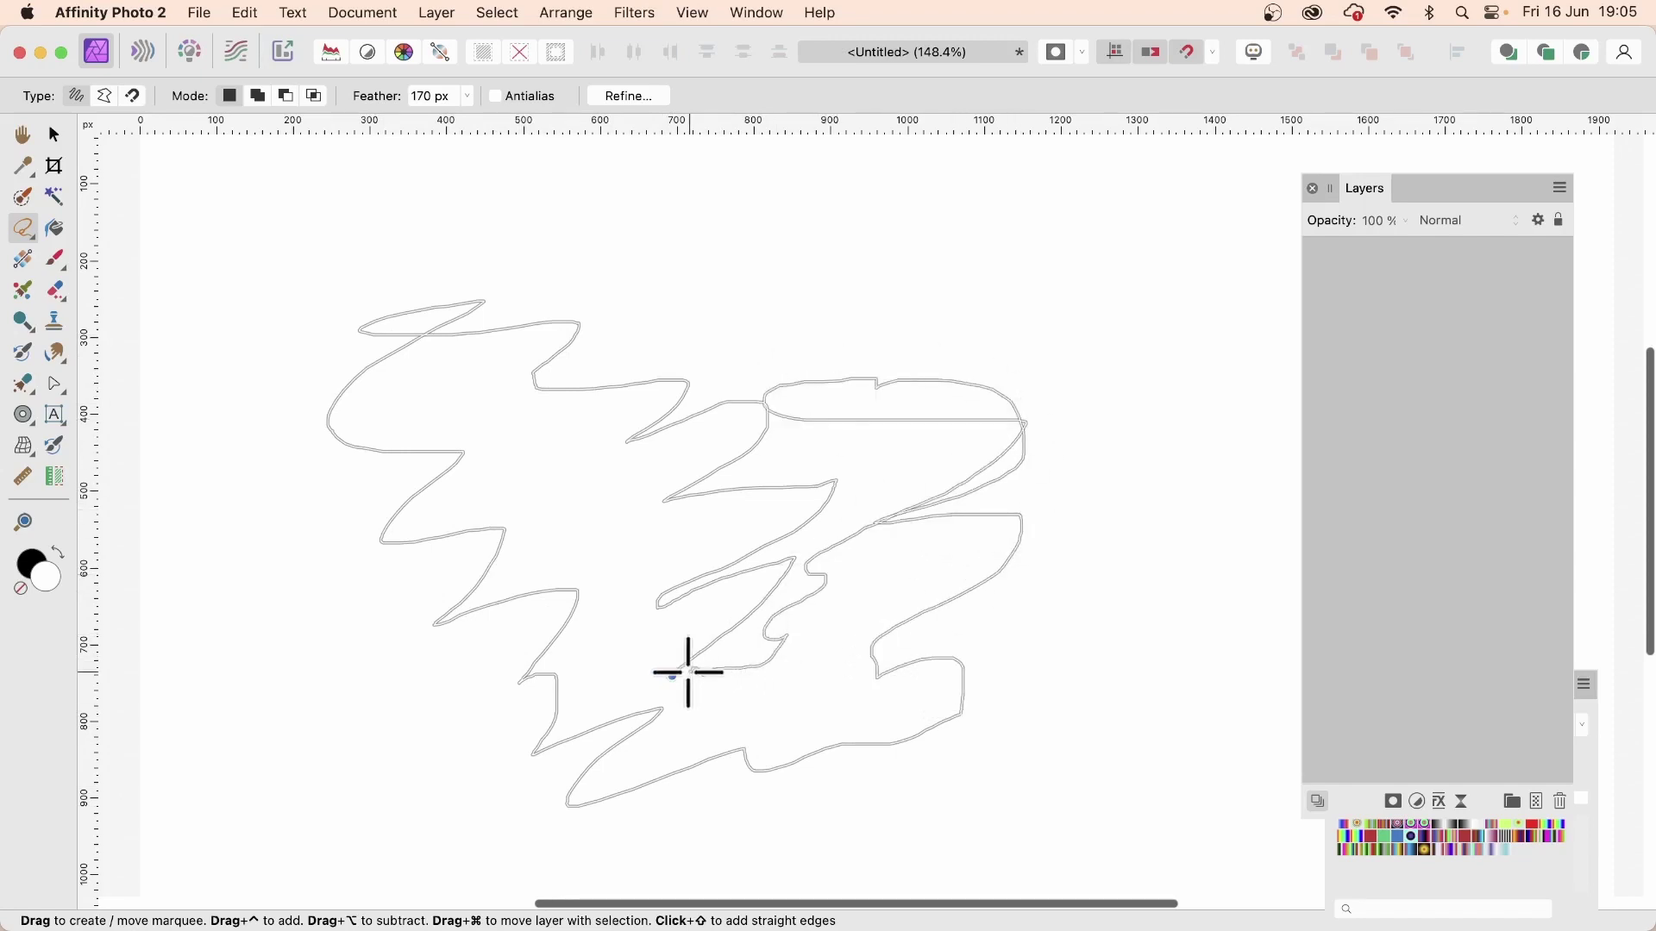
{"action": "left_click_drag", "start_coordinate": [674, 675], "coordinate": [681, 670]}
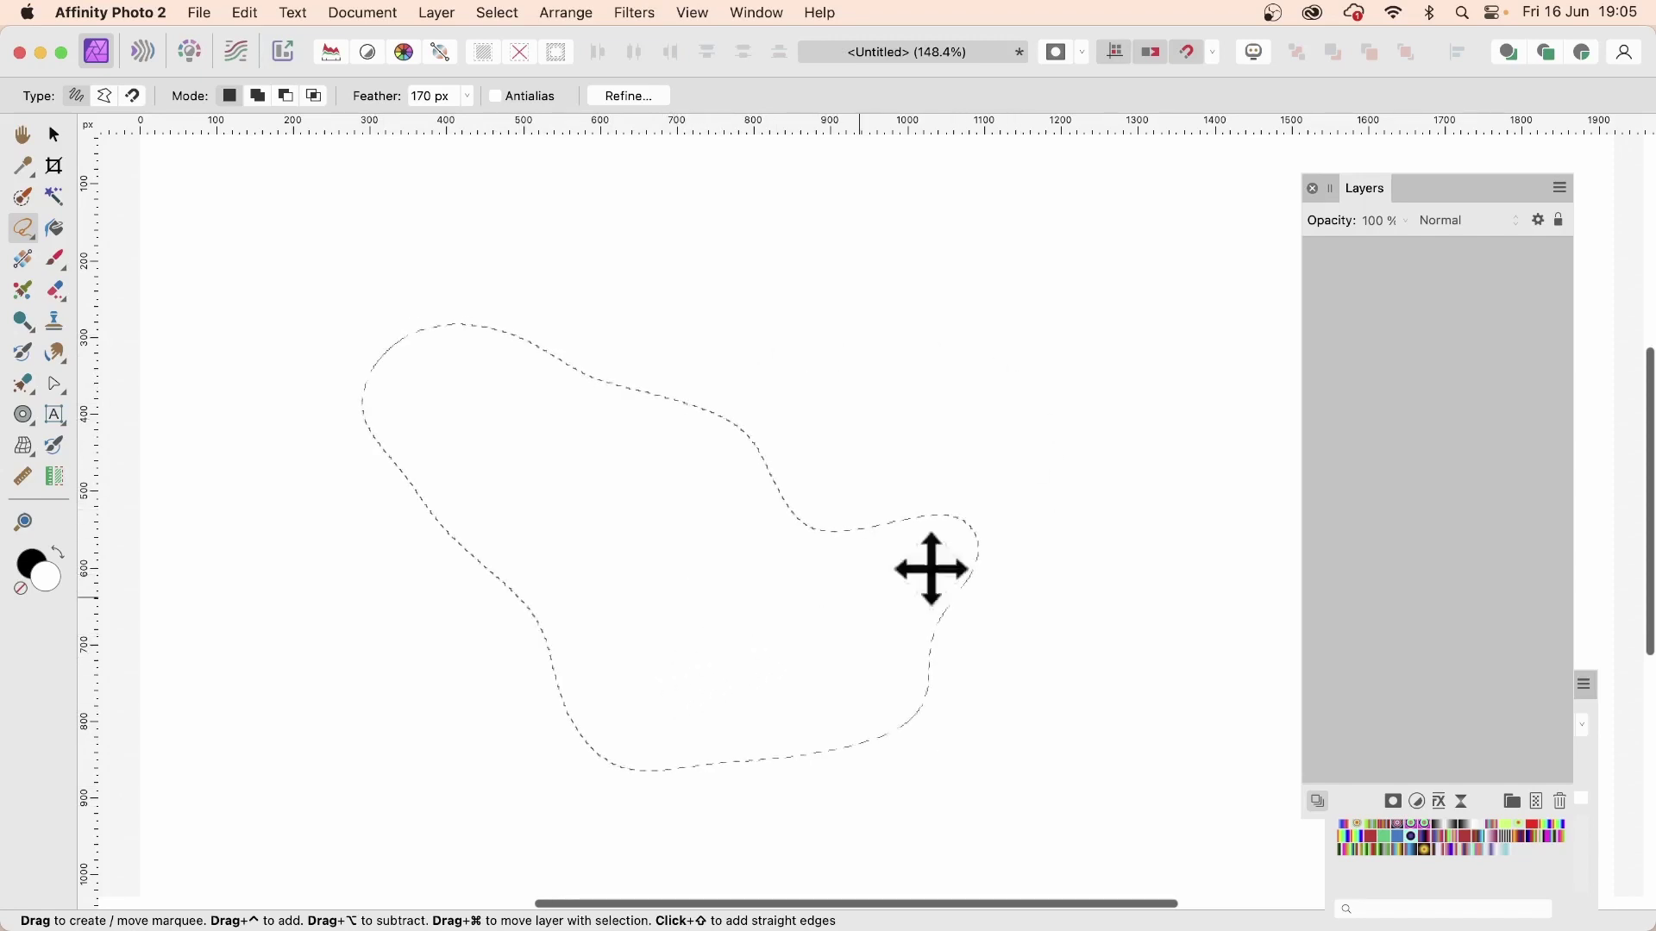
{"action": "left_click", "coordinate": [439, 15]}
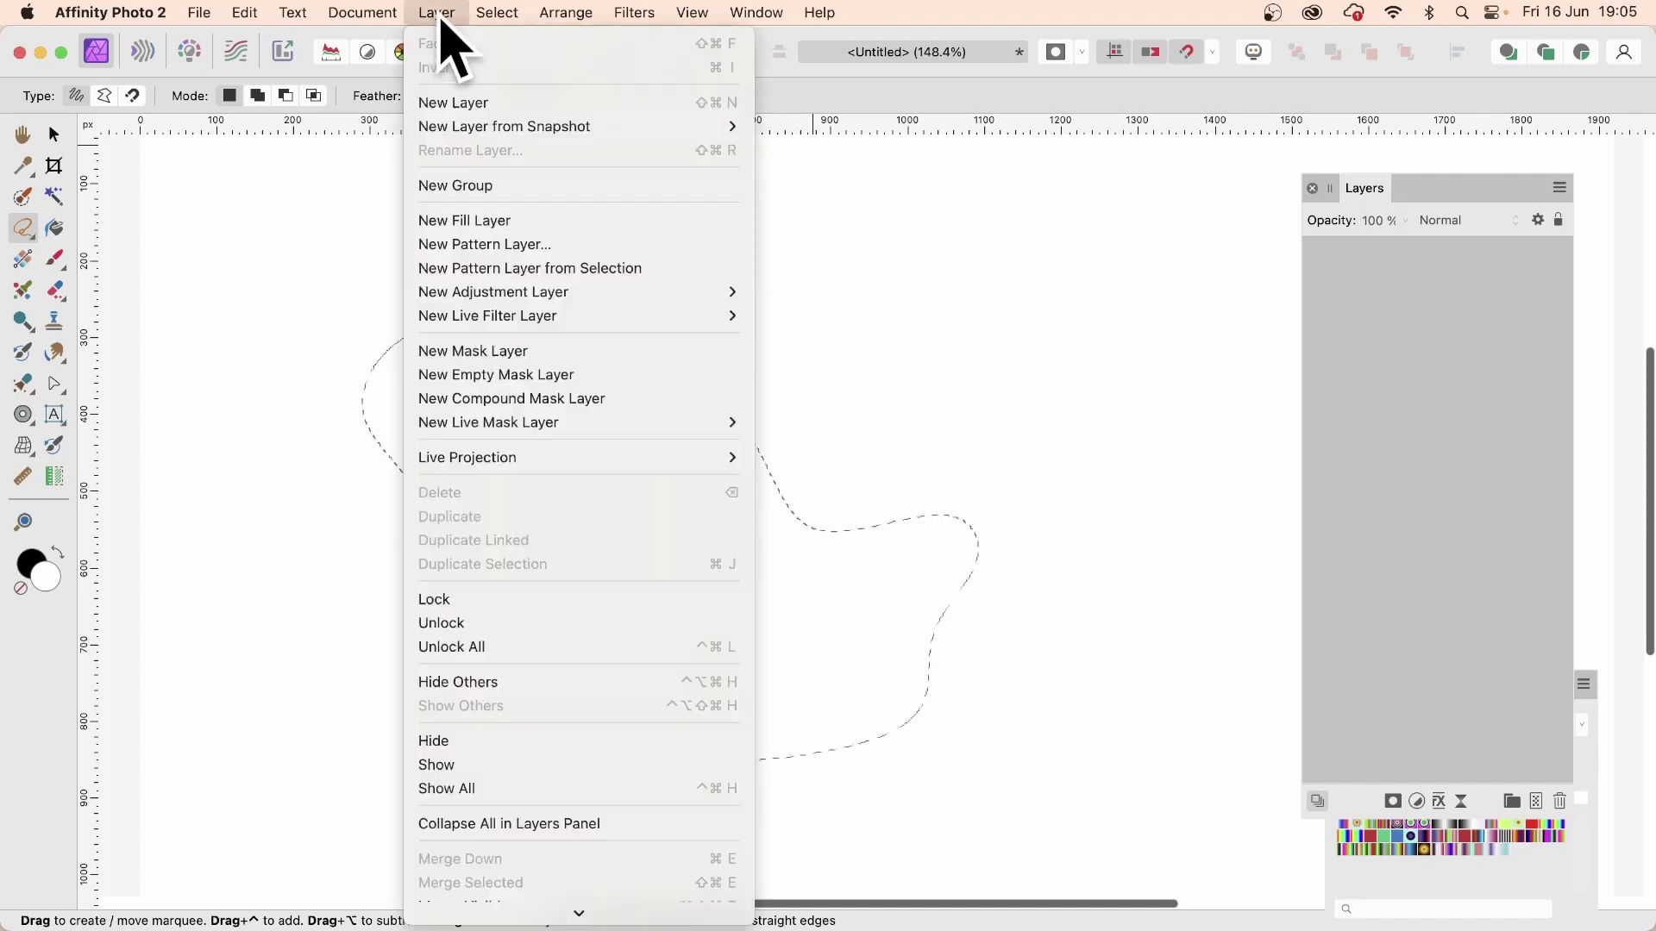
{"action": "left_click", "coordinate": [463, 132]}
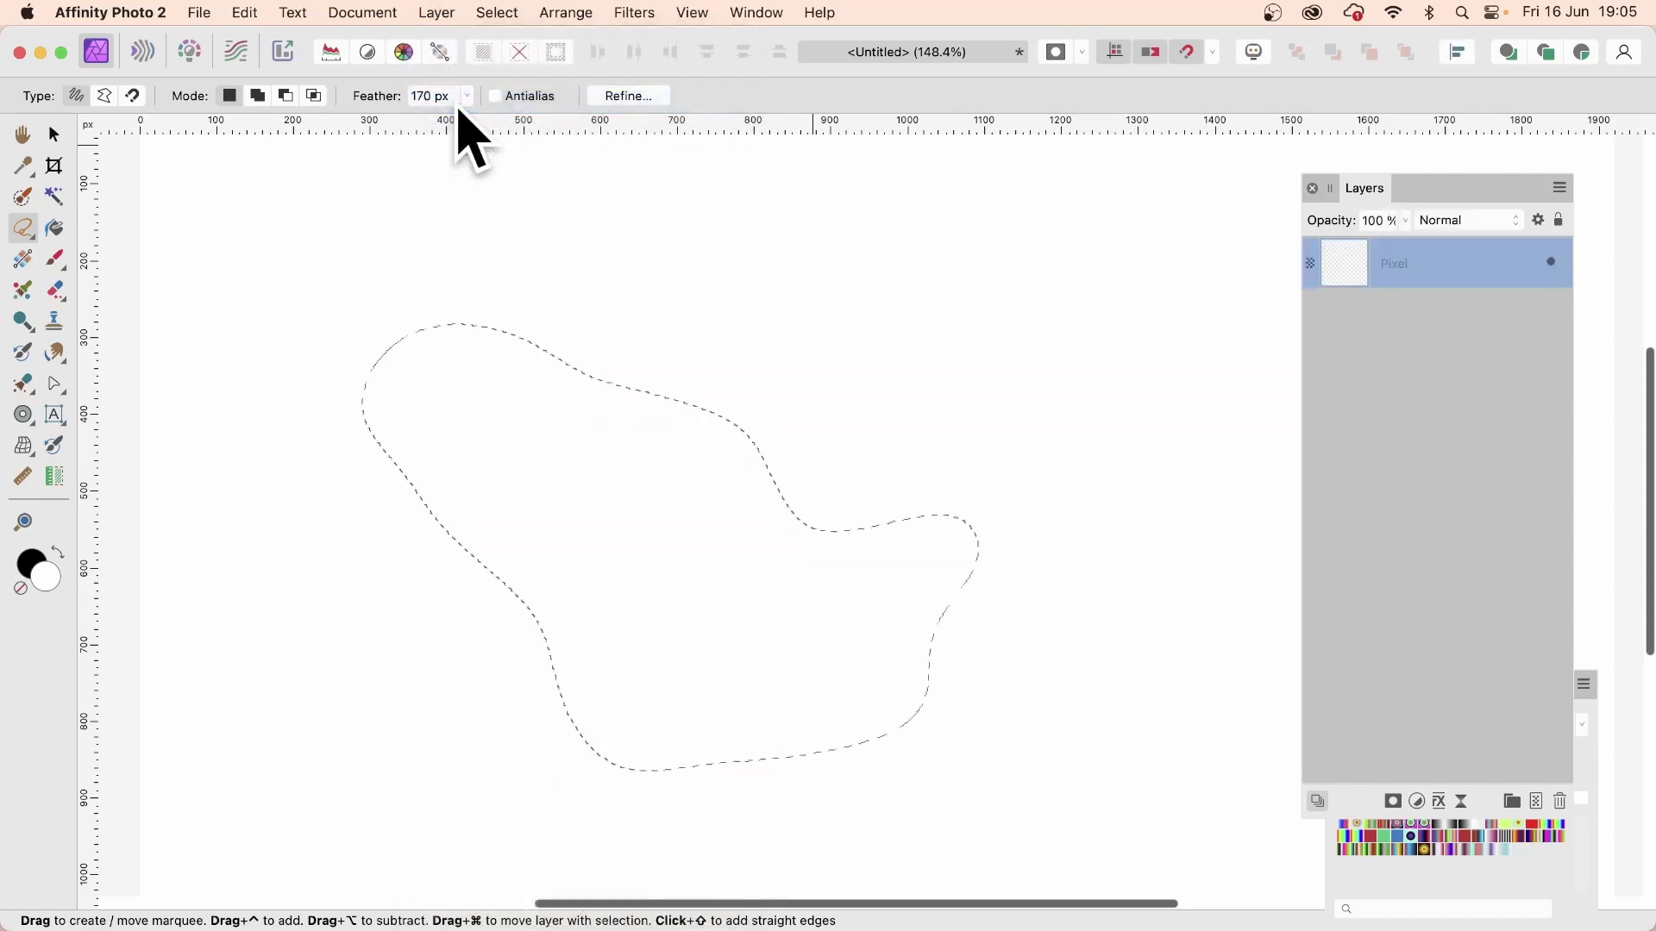
Fill the selection with a black linear gradient, finally running from lower left to upper right.
{"action": "left_click", "coordinate": [25, 261]}
{"action": "left_click_drag", "start_coordinate": [402, 255], "coordinate": [593, 415]}
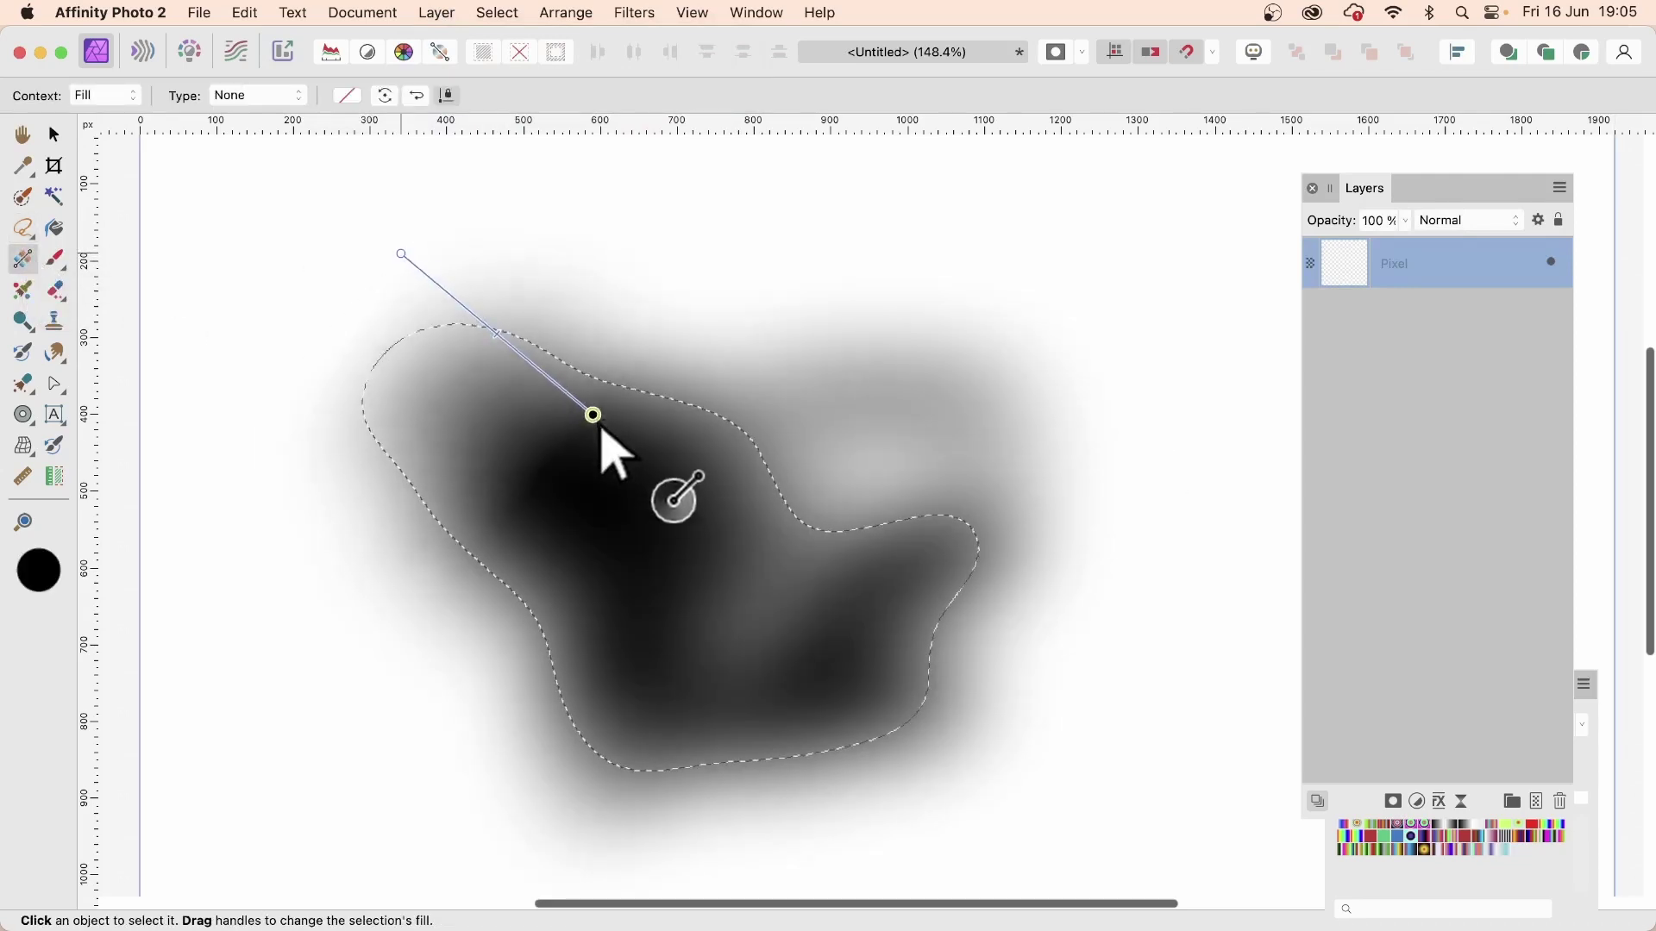
{"action": "left_click_drag", "start_coordinate": [755, 539], "coordinate": [754, 538]}
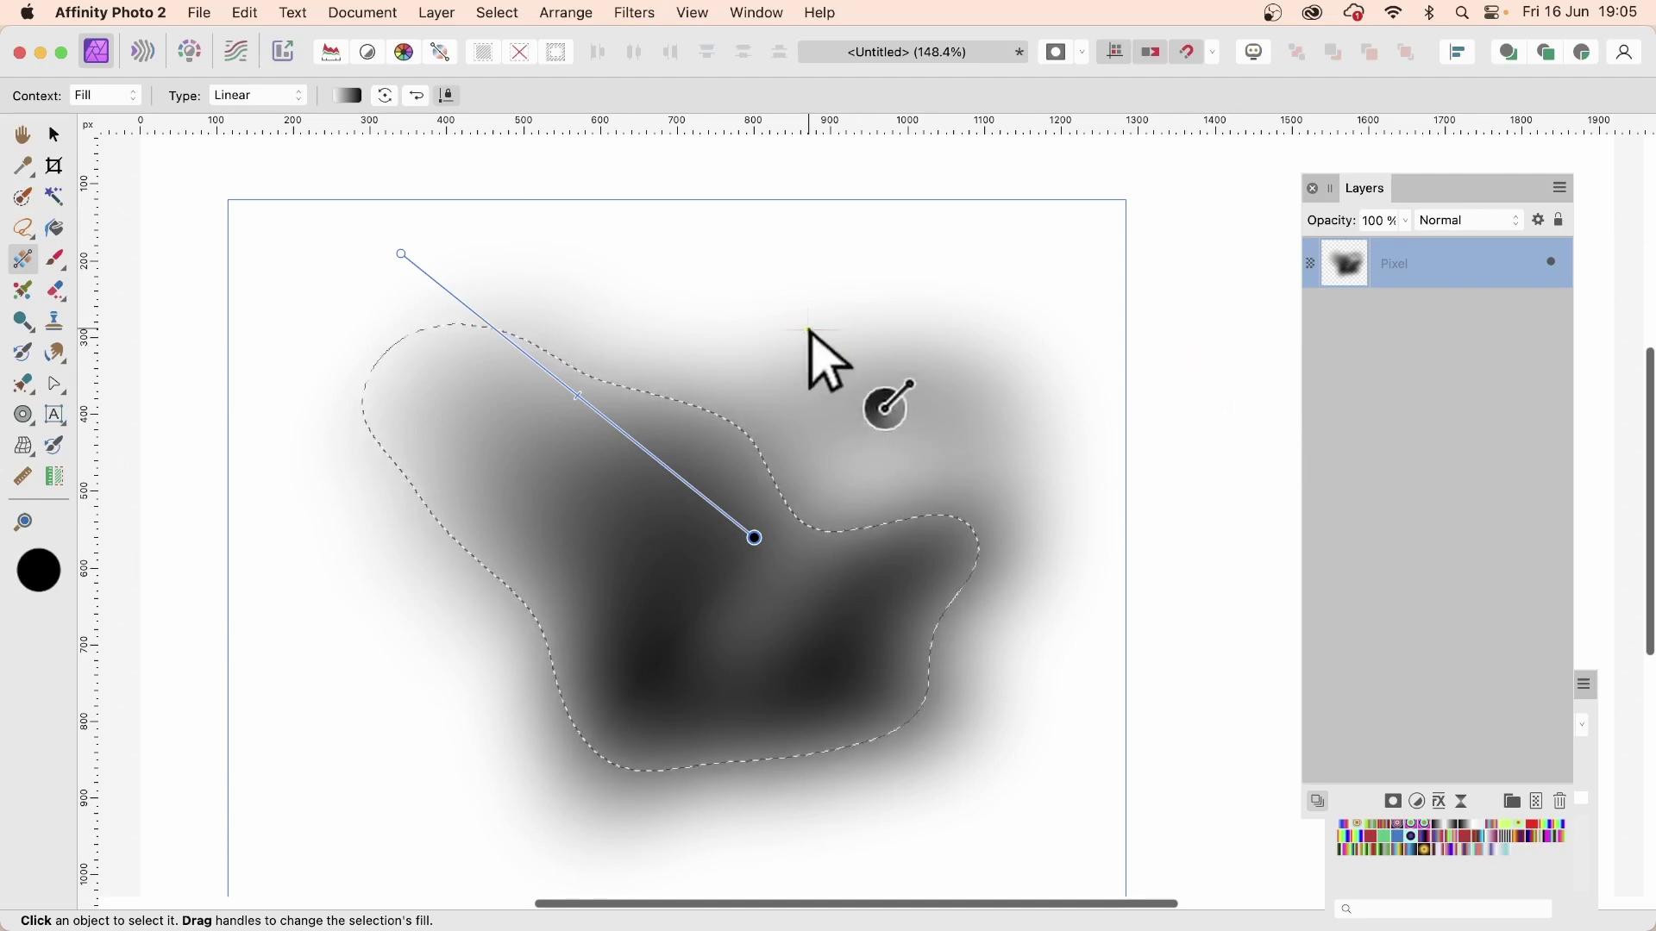
{"action": "left_click_drag", "start_coordinate": [848, 339], "coordinate": [662, 508]}
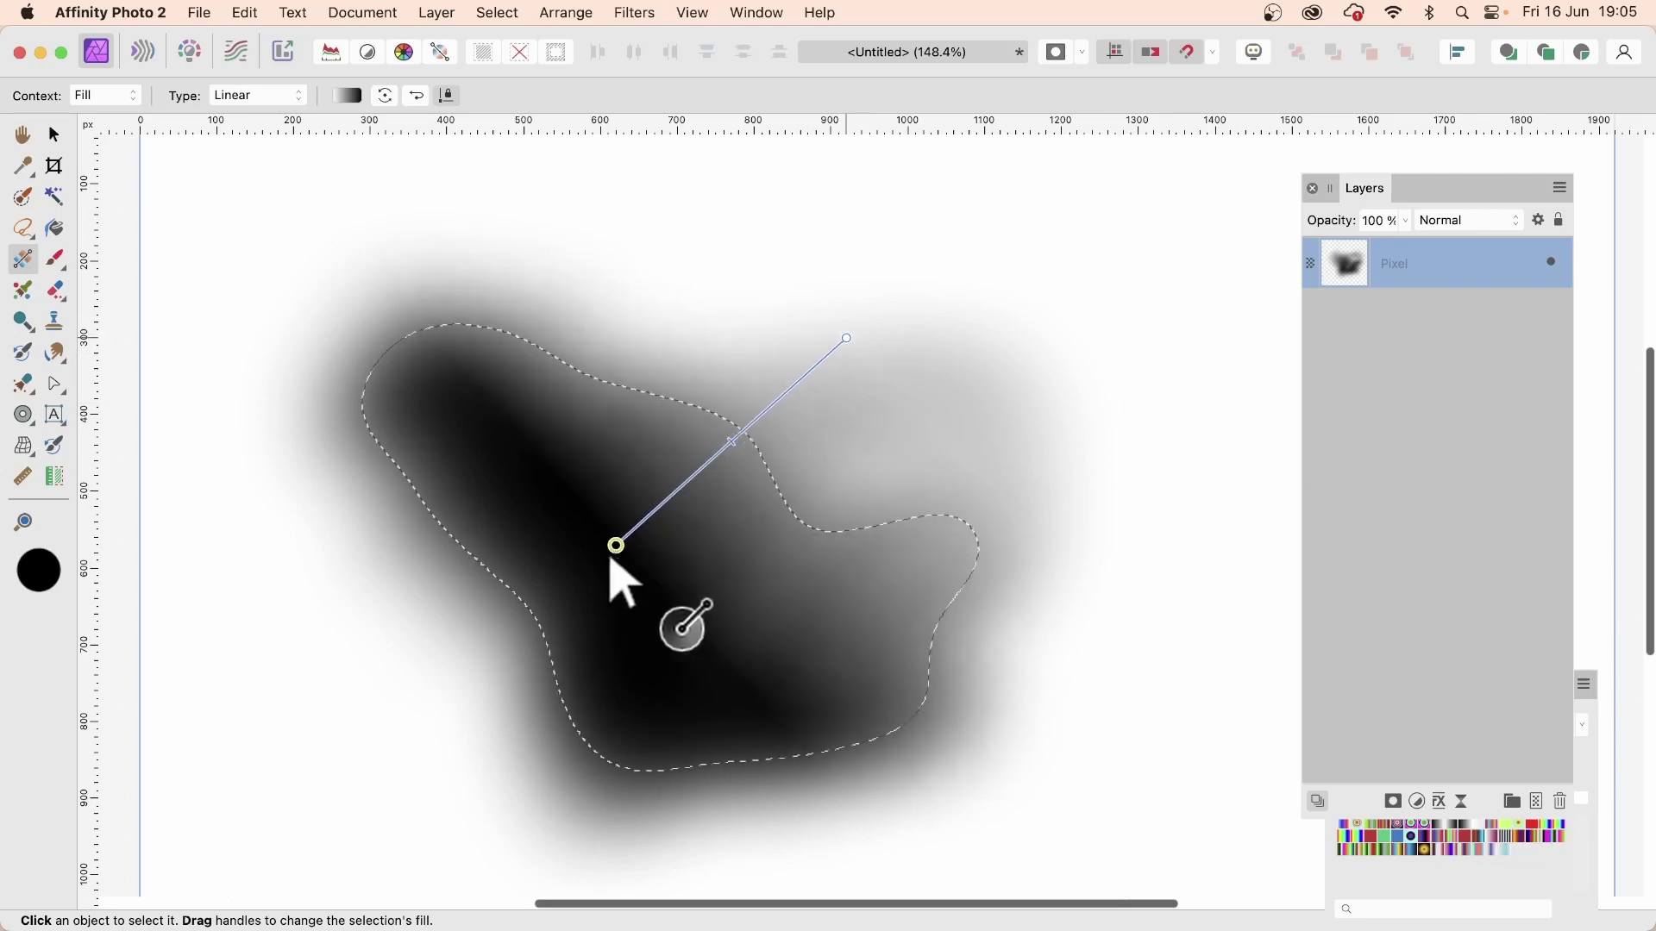
{"action": "left_click_drag", "start_coordinate": [404, 586], "coordinate": [779, 457]}
{"action": "left_click_drag", "start_coordinate": [879, 424], "coordinate": [879, 423]}
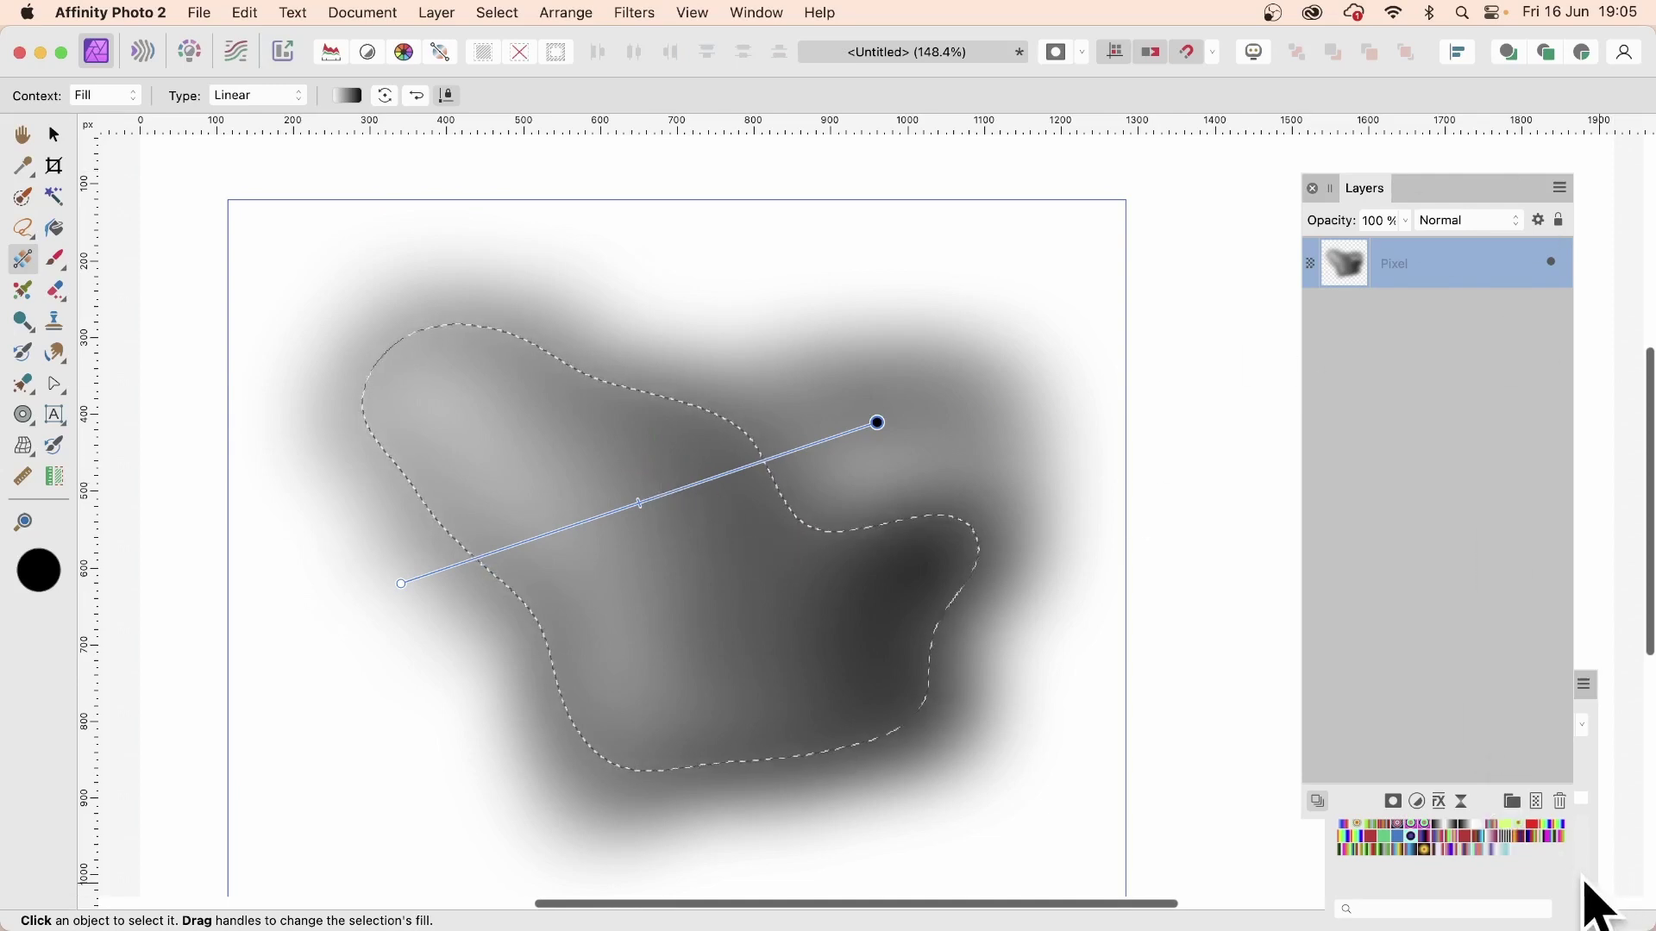
Bring the gradient swatches near the canvas and try yellow-brown elliptical and radial ring presets.
{"action": "left_click", "coordinate": [1597, 896]}
{"action": "left_click_drag", "start_coordinate": [1391, 703], "coordinate": [1224, 351]}
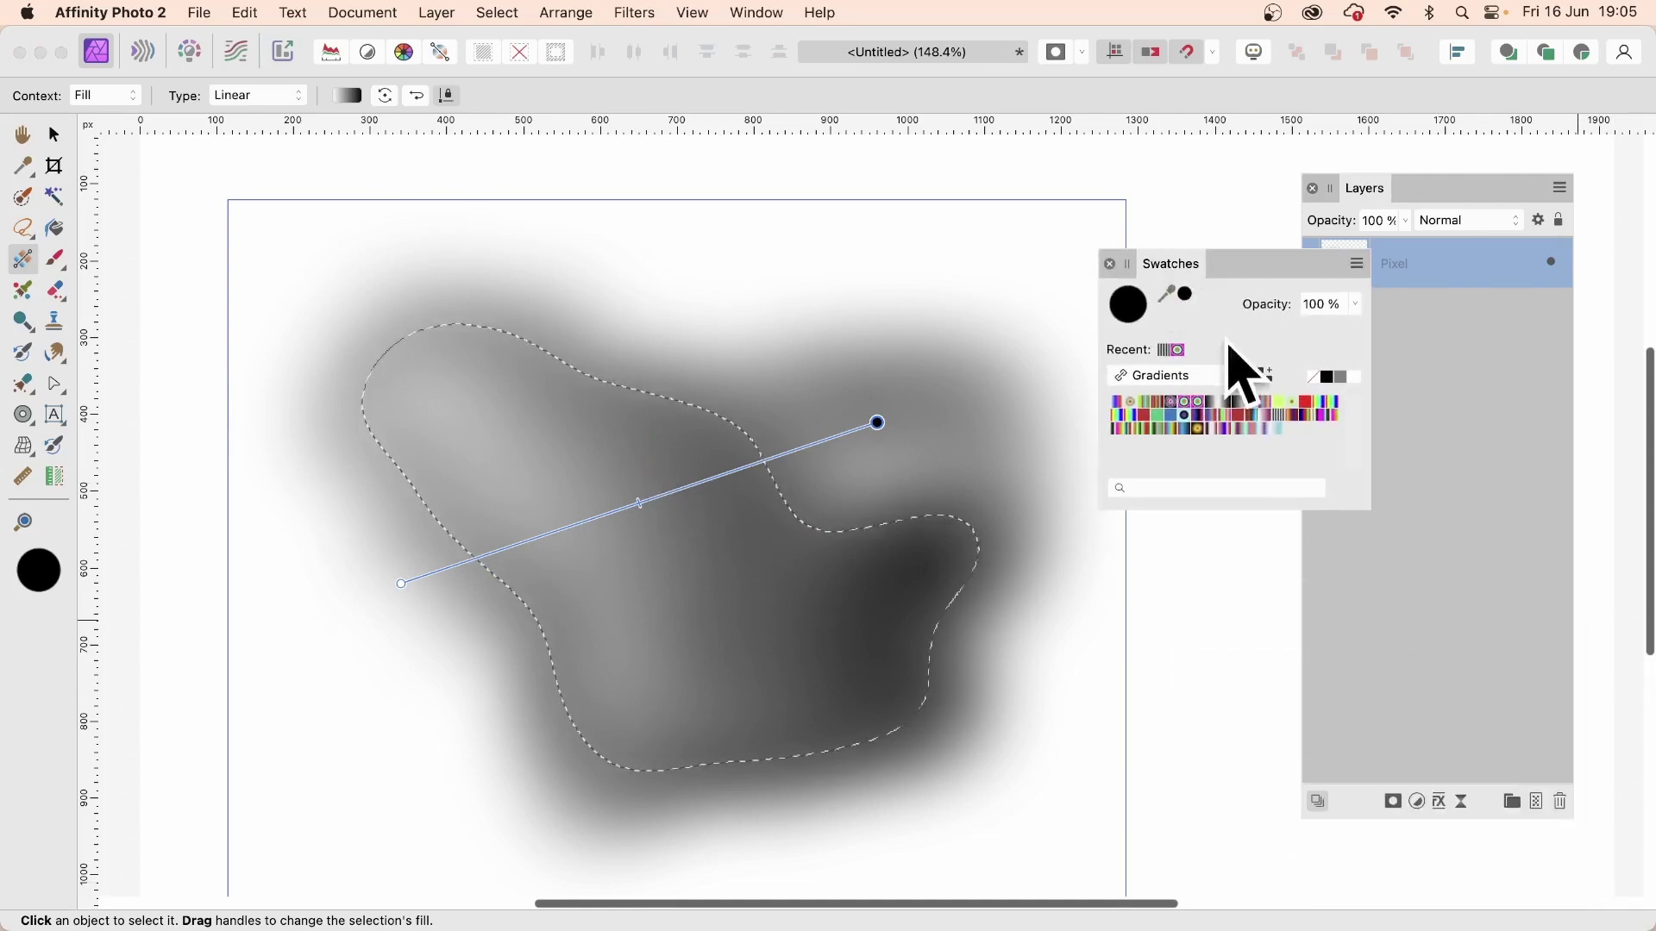
{"action": "left_click", "coordinate": [1200, 431]}
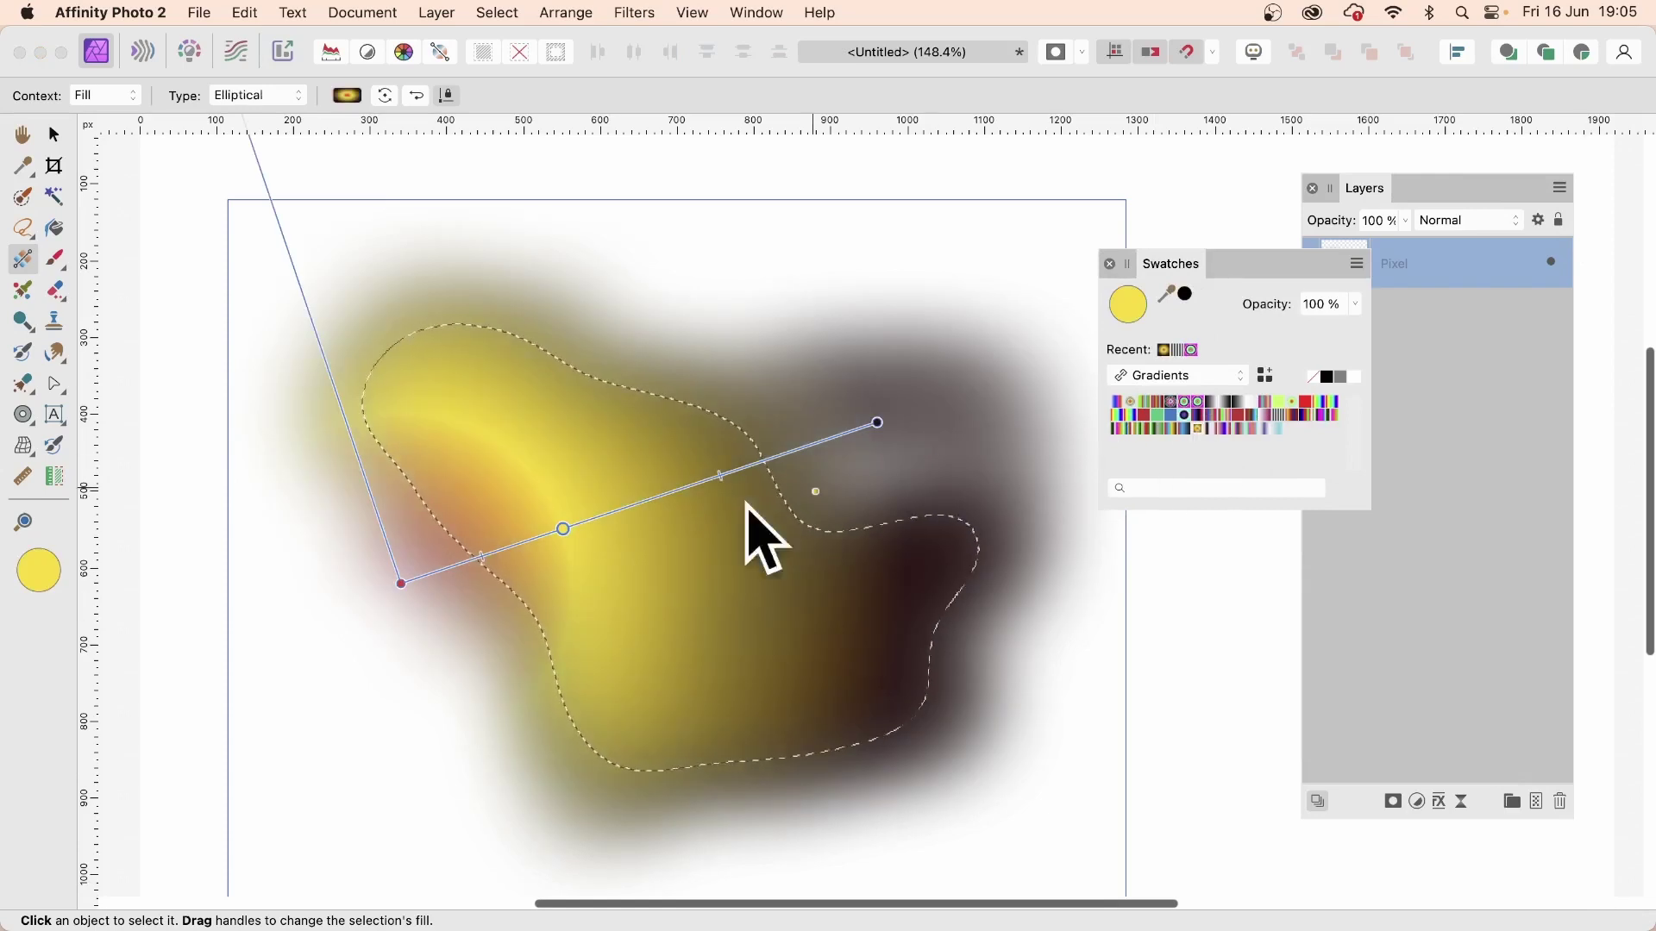
{"action": "left_click", "coordinate": [1182, 413]}
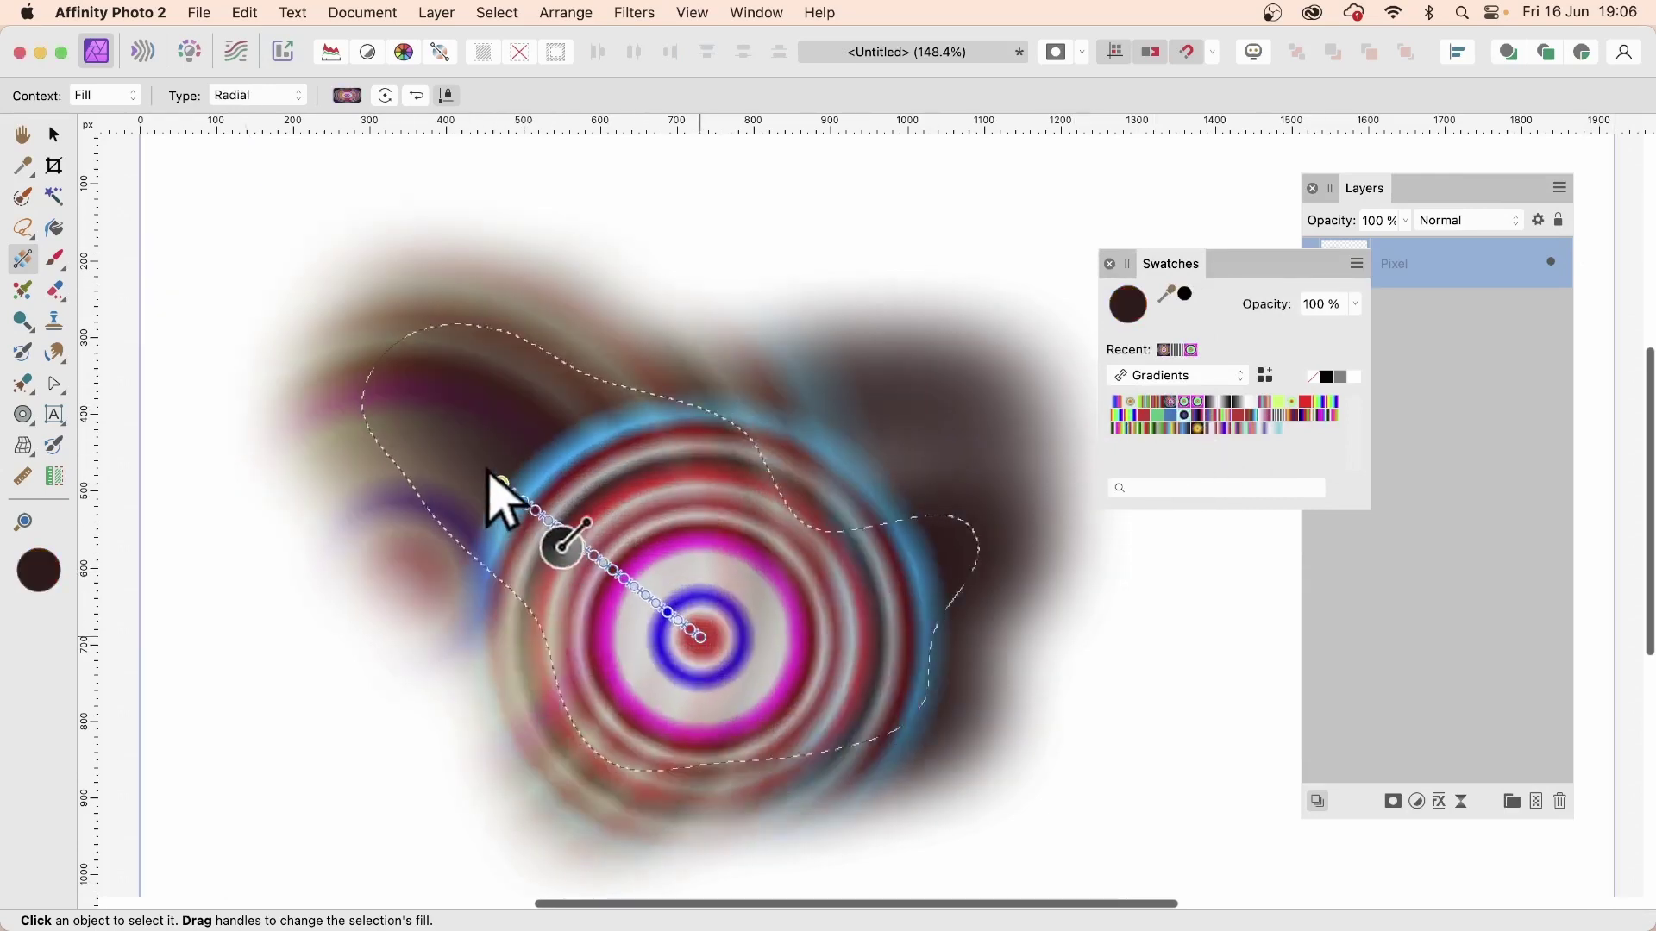
{"action": "left_click_drag", "start_coordinate": [490, 474], "coordinate": [544, 512]}
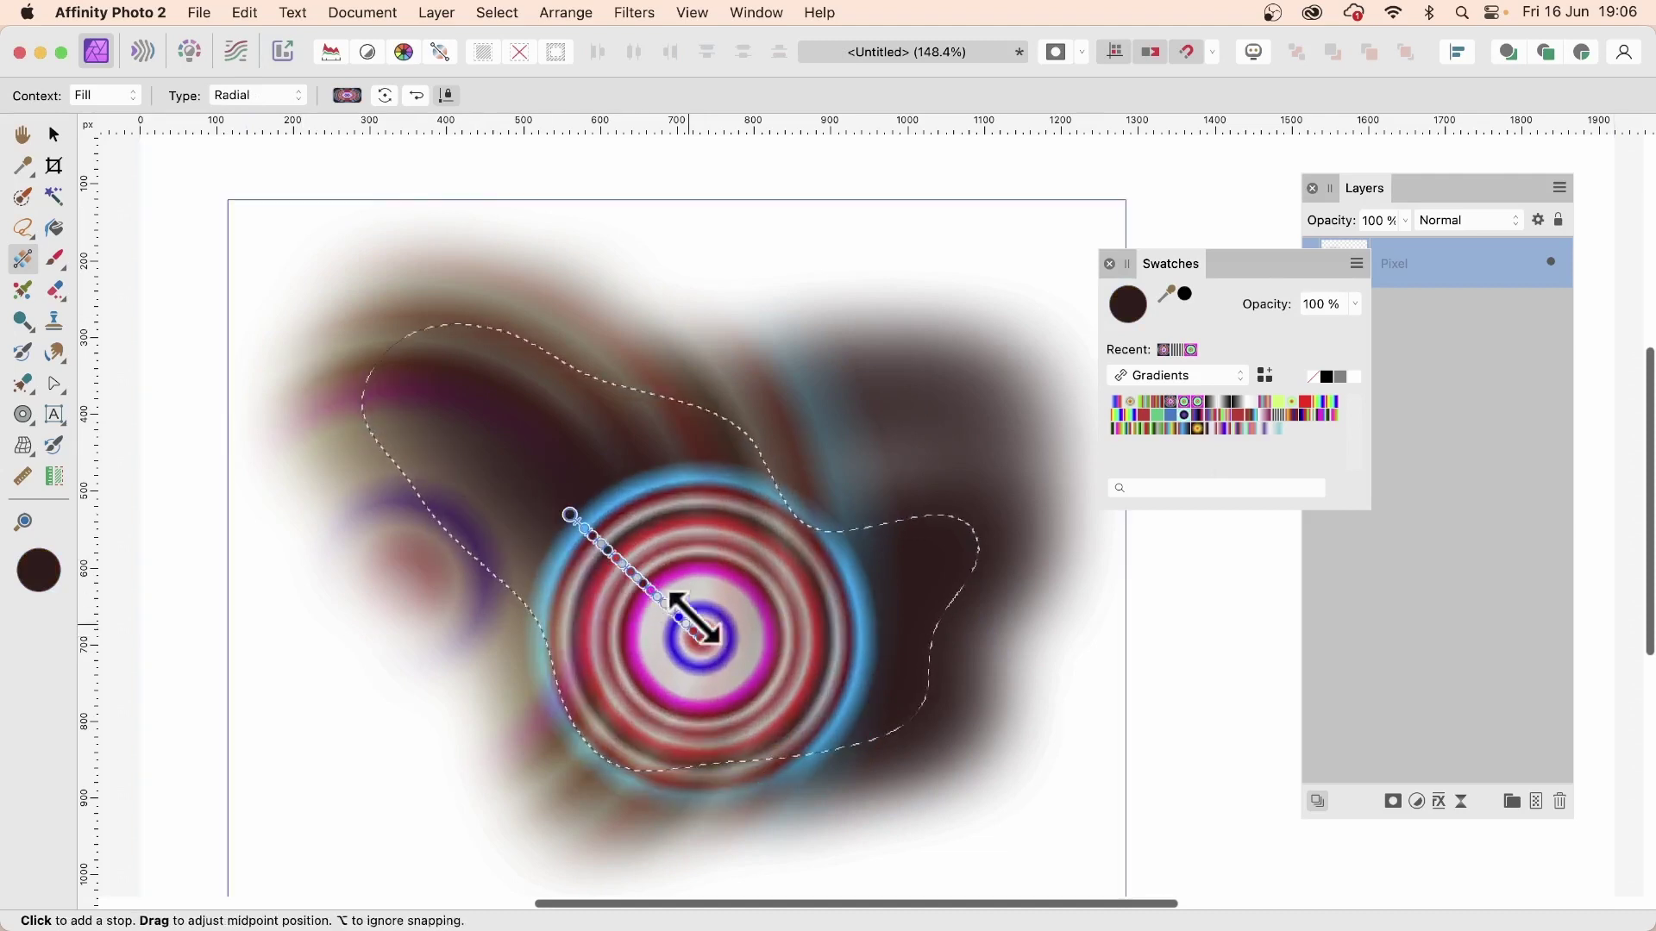
Apply a magenta elliptical preset, then lay a rainbow linear gradient diagonally across the blob.
{"action": "left_click", "coordinate": [1205, 412]}
{"action": "left_click_drag", "start_coordinate": [909, 340], "coordinate": [647, 584]}
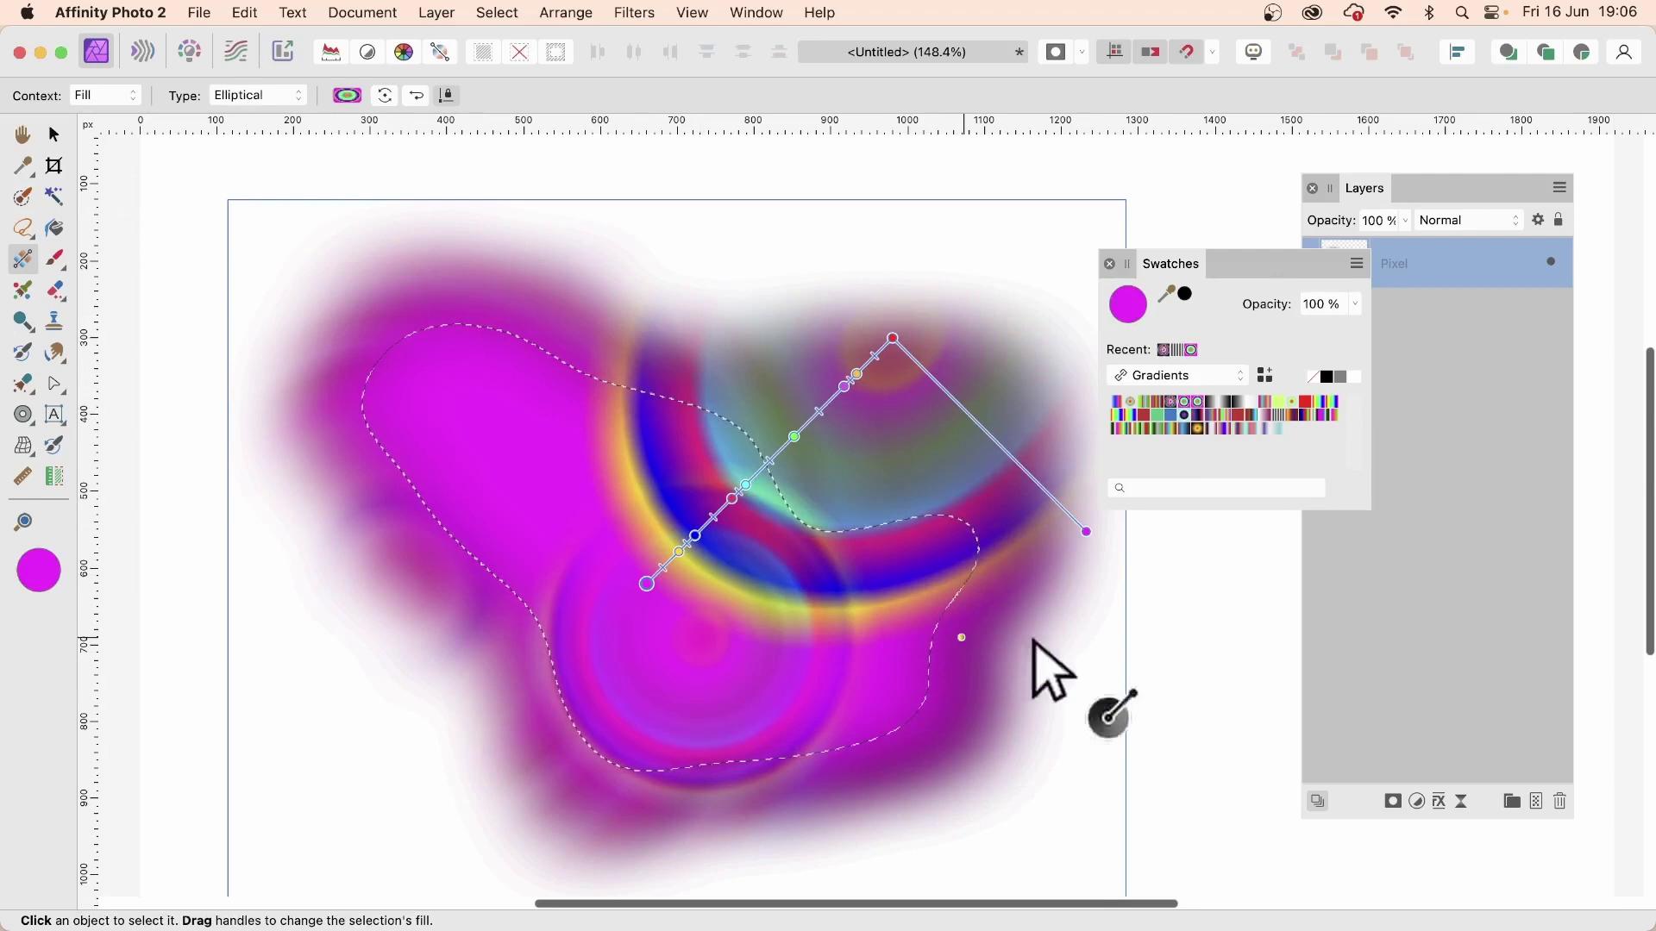
{"action": "left_click", "coordinate": [1322, 412]}
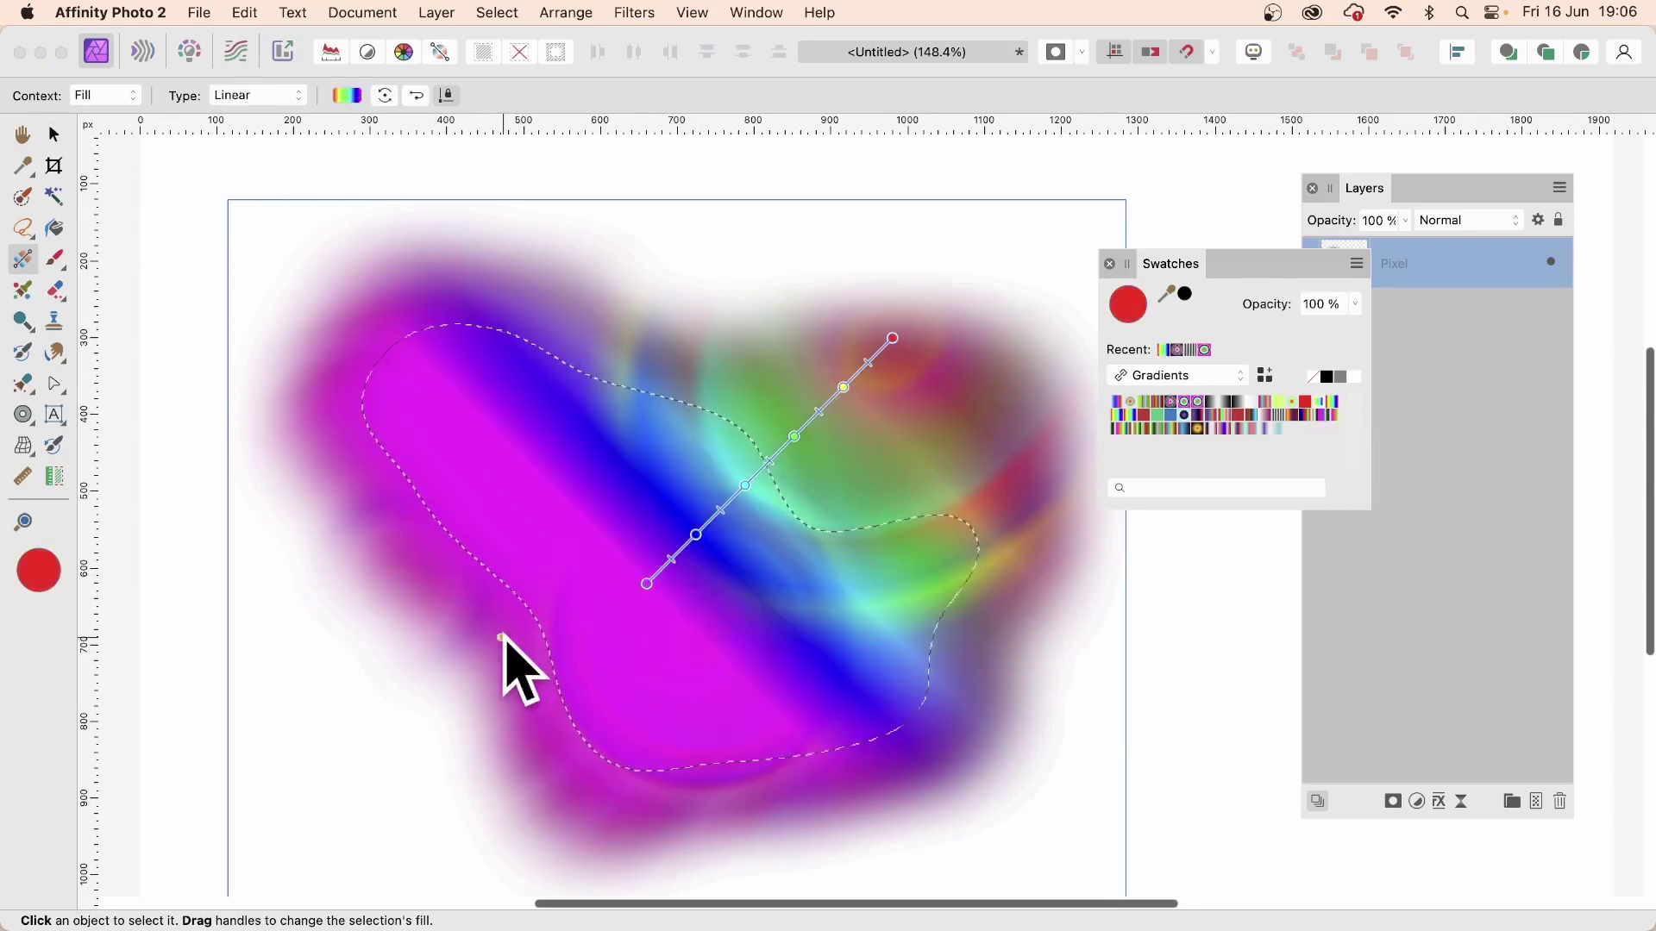
{"action": "left_click_drag", "start_coordinate": [554, 675], "coordinate": [662, 476]}
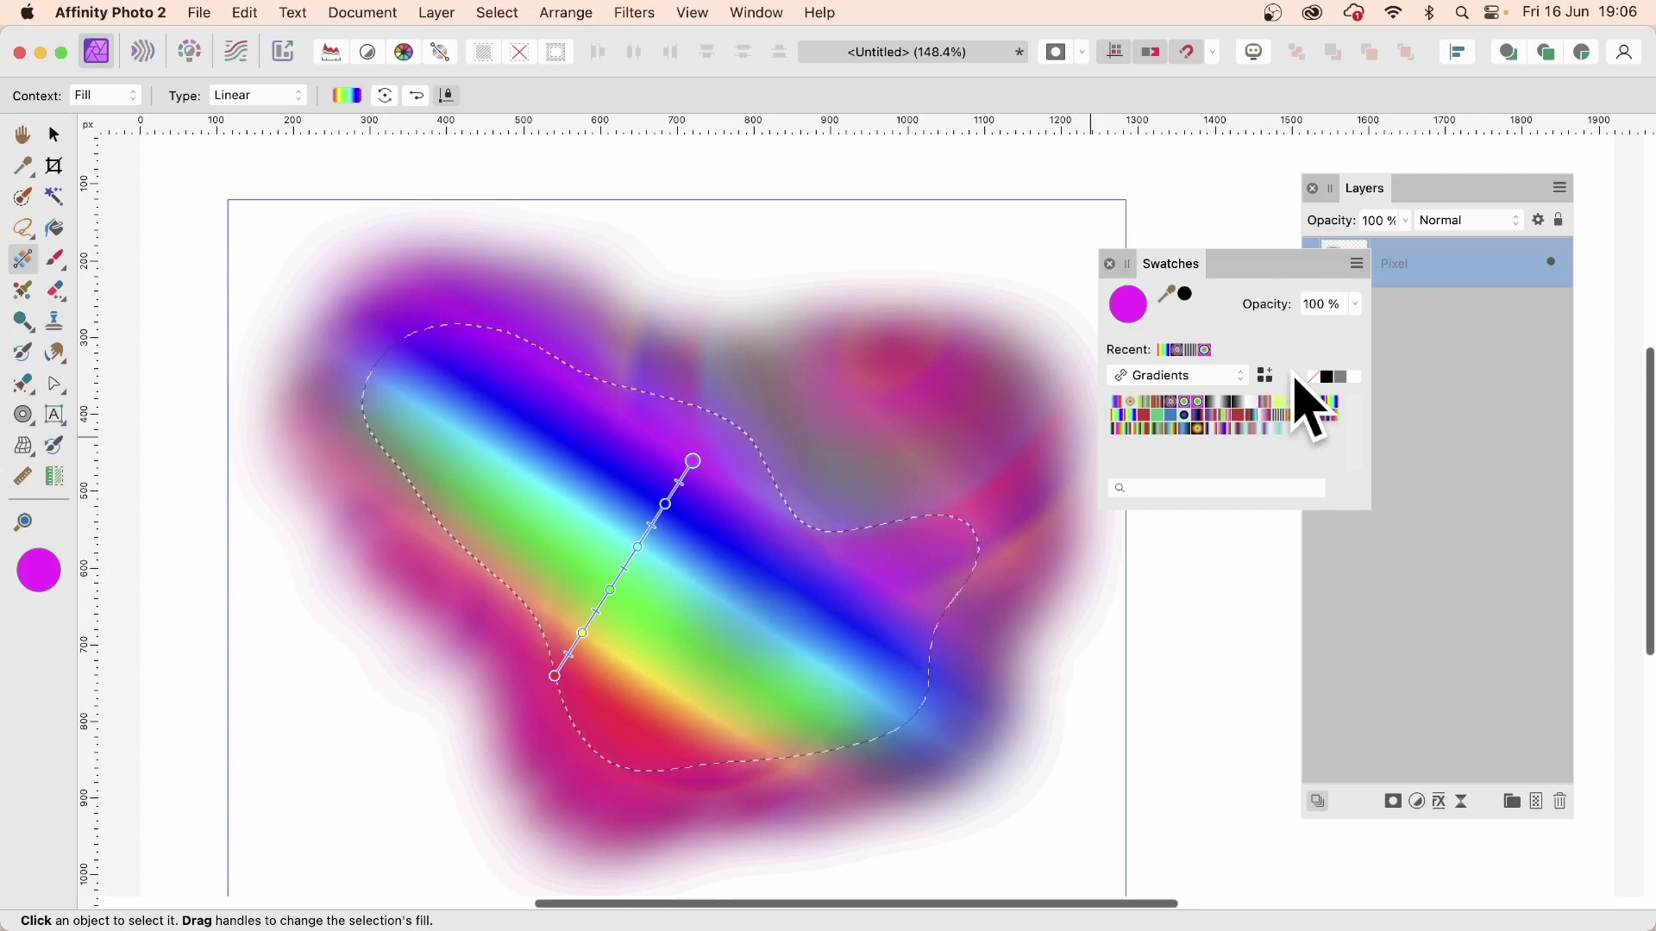
Deselect the feathered selection and close the Swatches panel.
{"action": "left_click", "coordinate": [507, 13]}
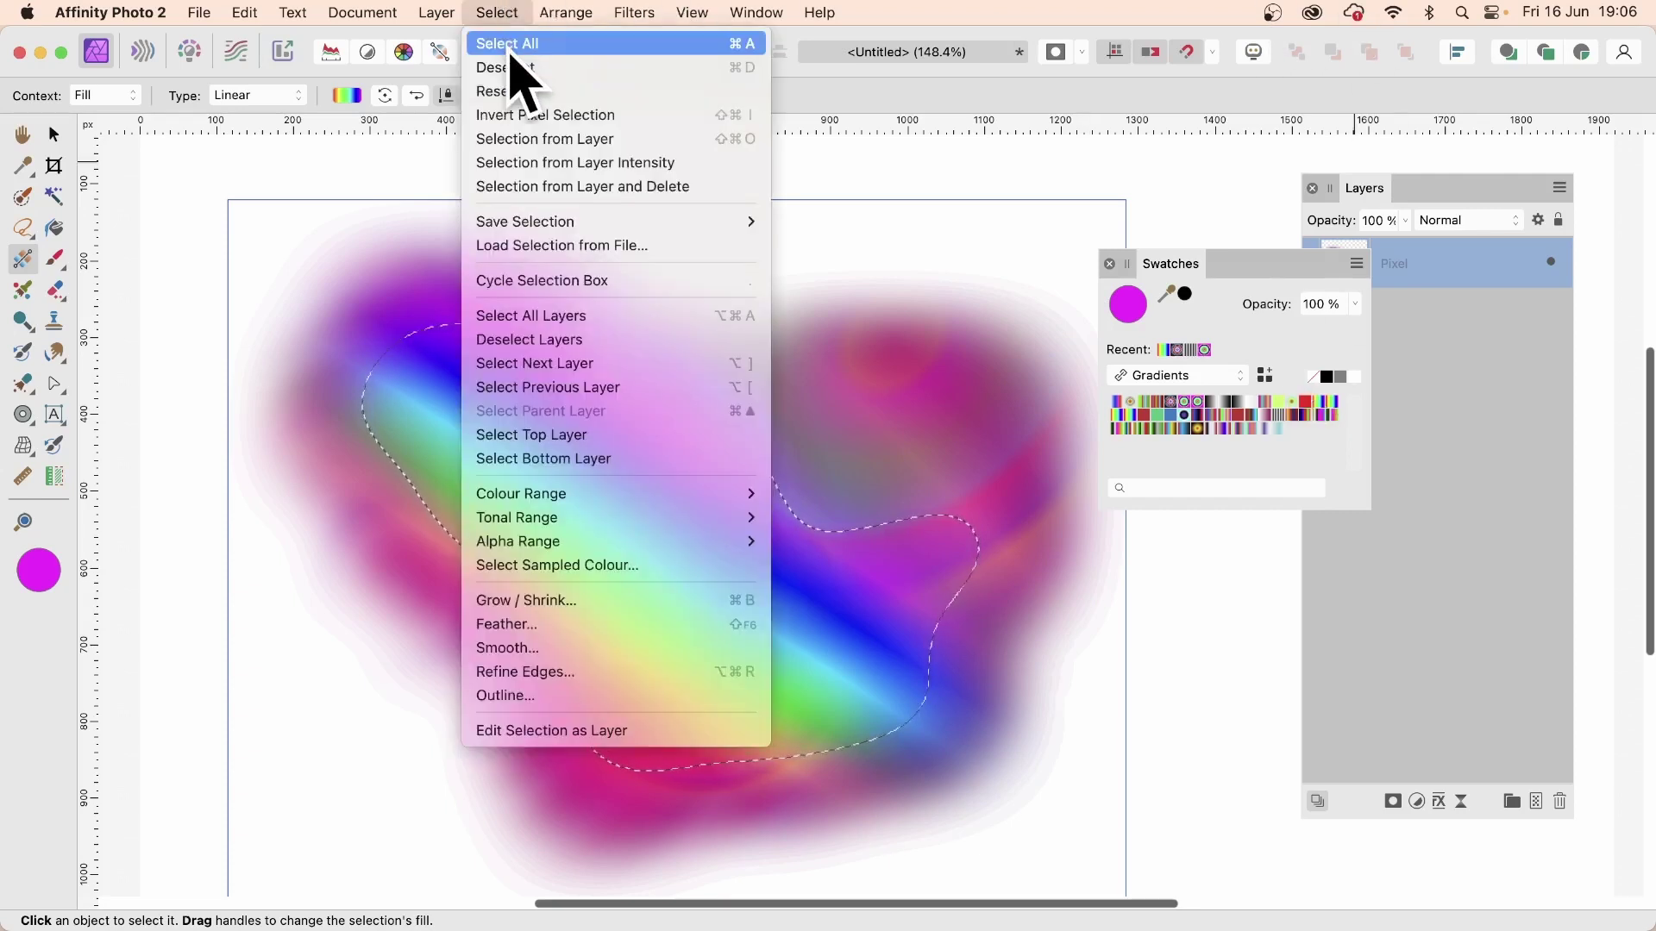
{"action": "left_click", "coordinate": [509, 67]}
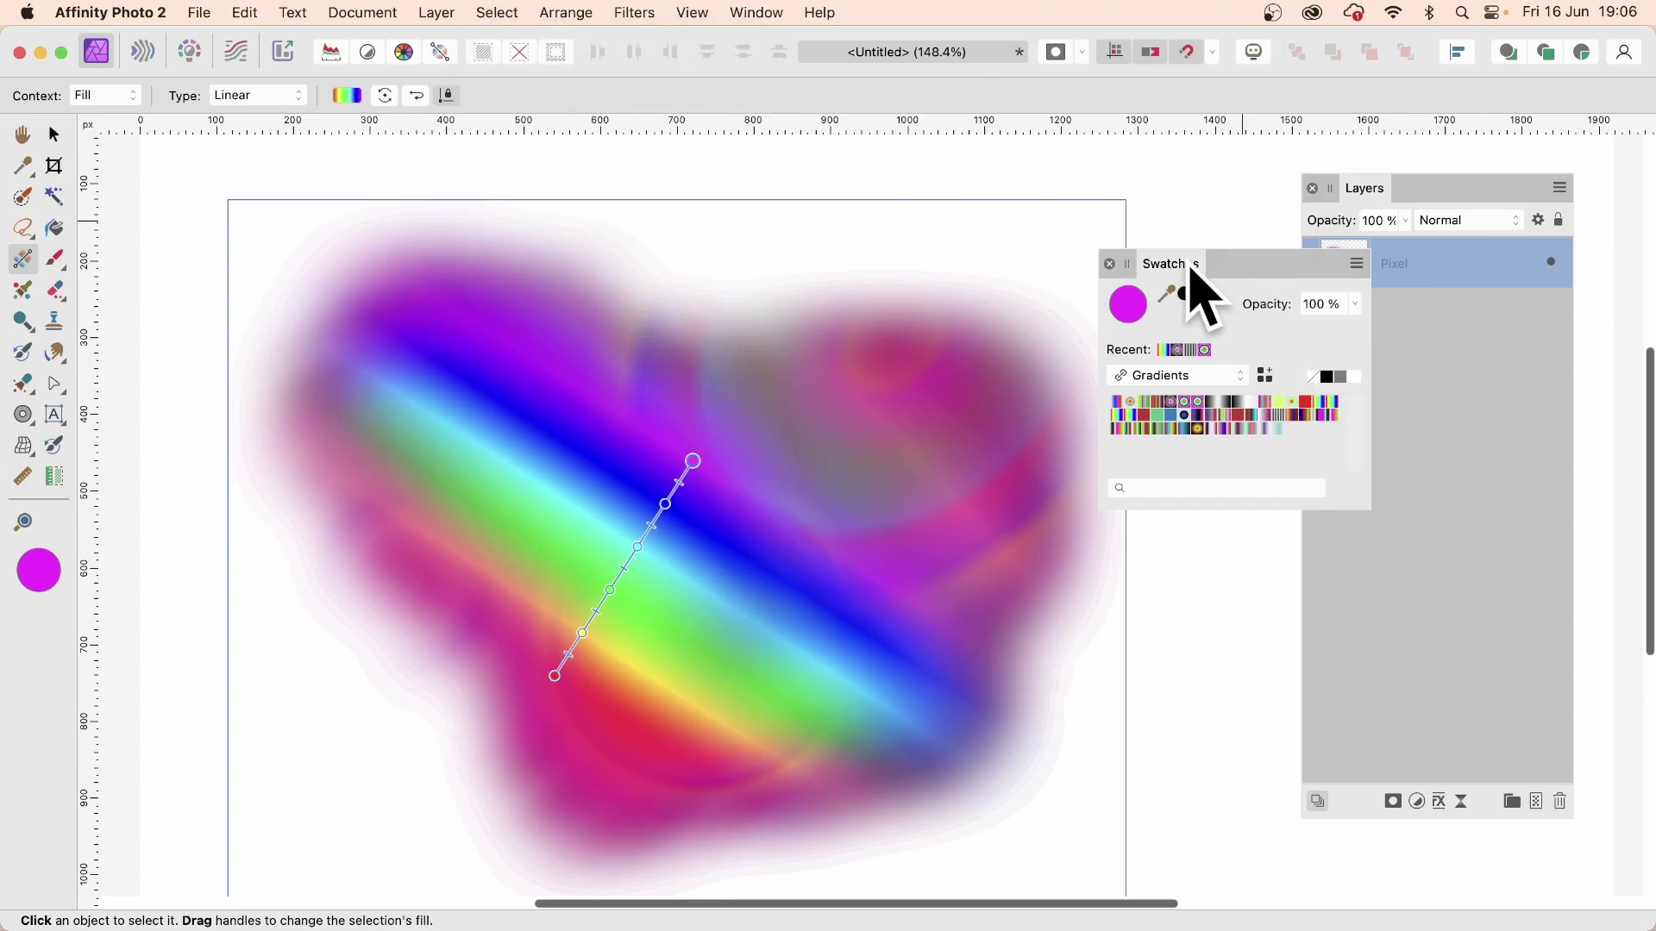
{"action": "left_click", "coordinate": [1108, 264]}
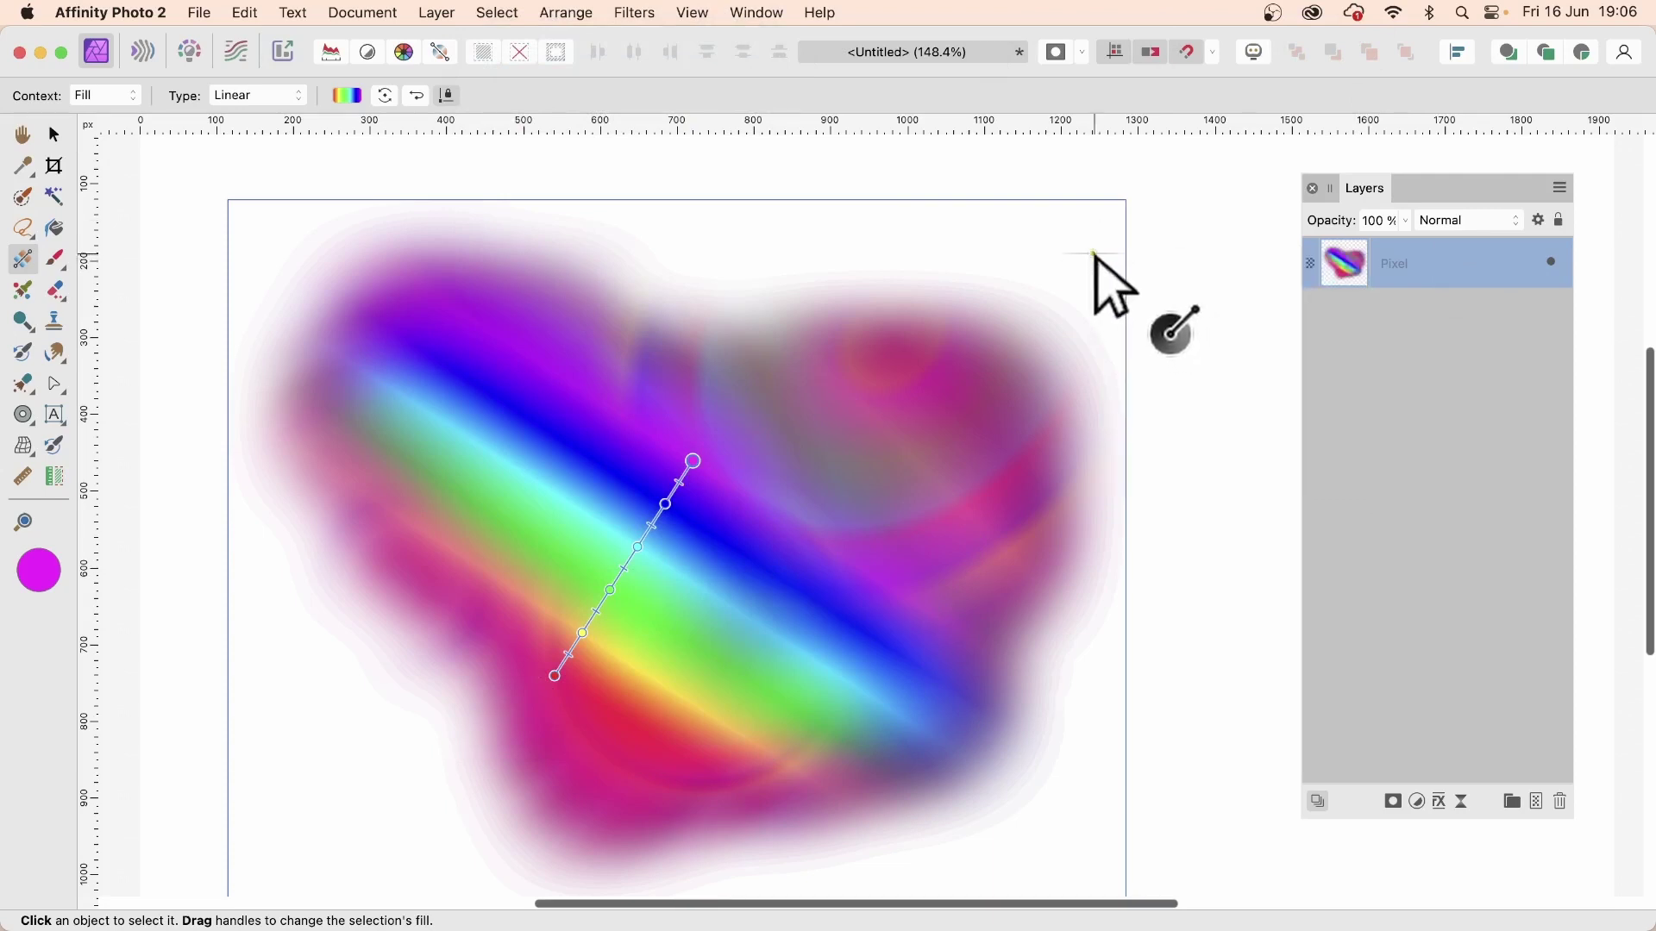
Move the rainbow Pixel layer up-right, shrink it from its top-left corner, and reposition it.
{"action": "left_click", "coordinate": [54, 134]}
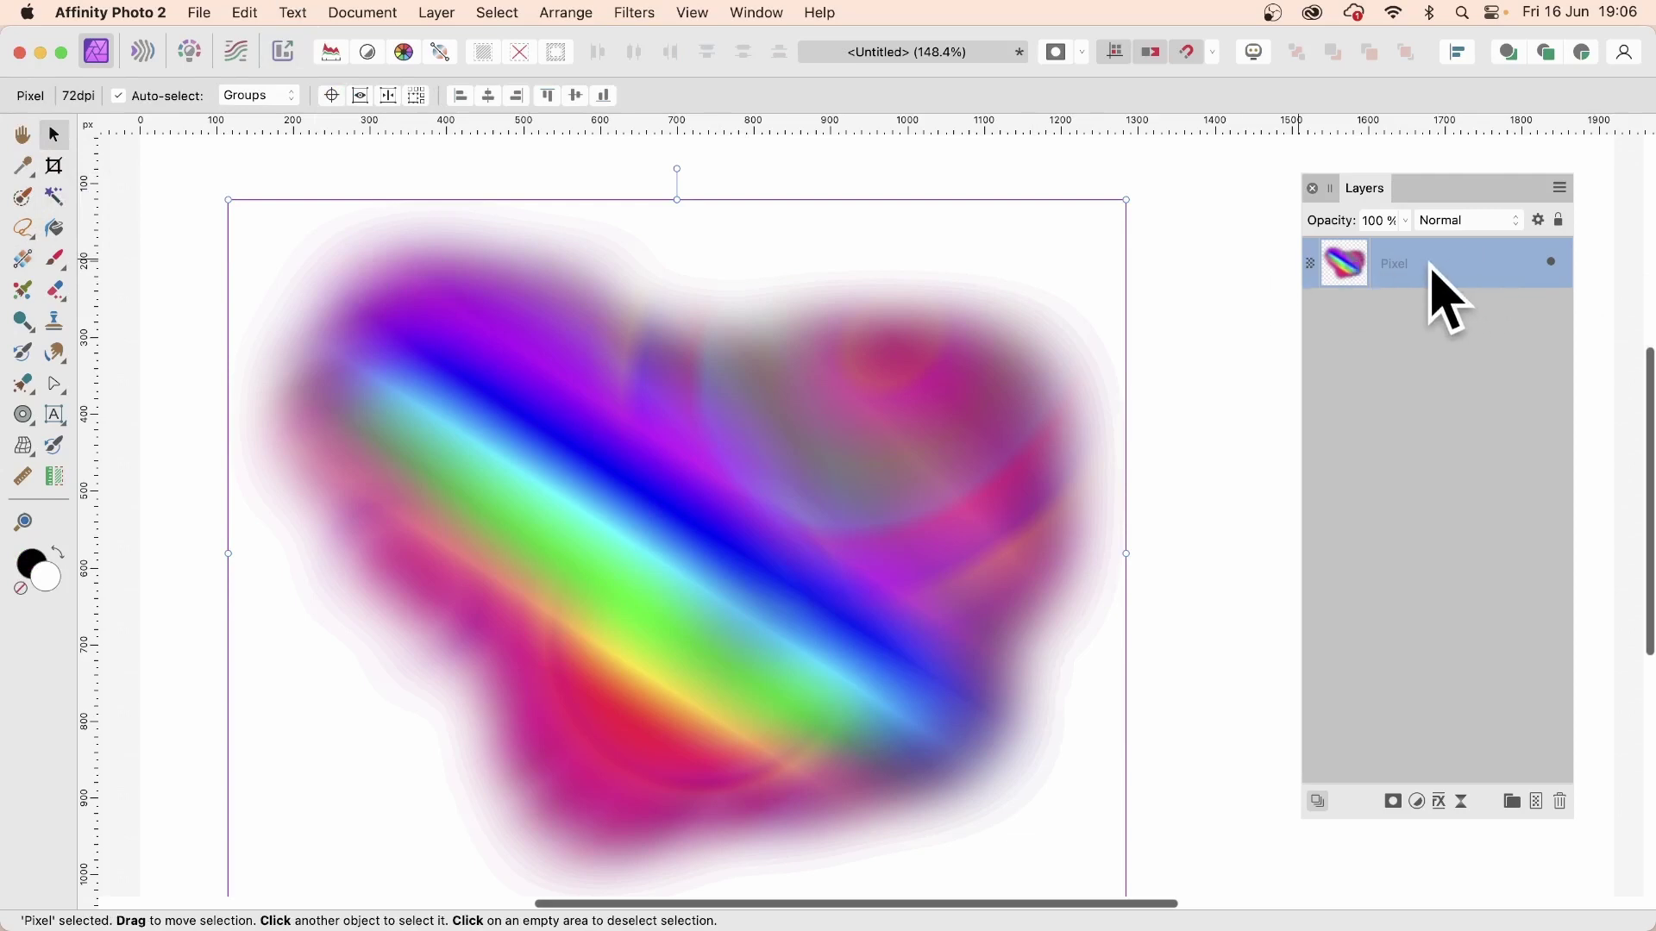
{"action": "left_click_drag", "start_coordinate": [610, 529], "coordinate": [633, 490]}
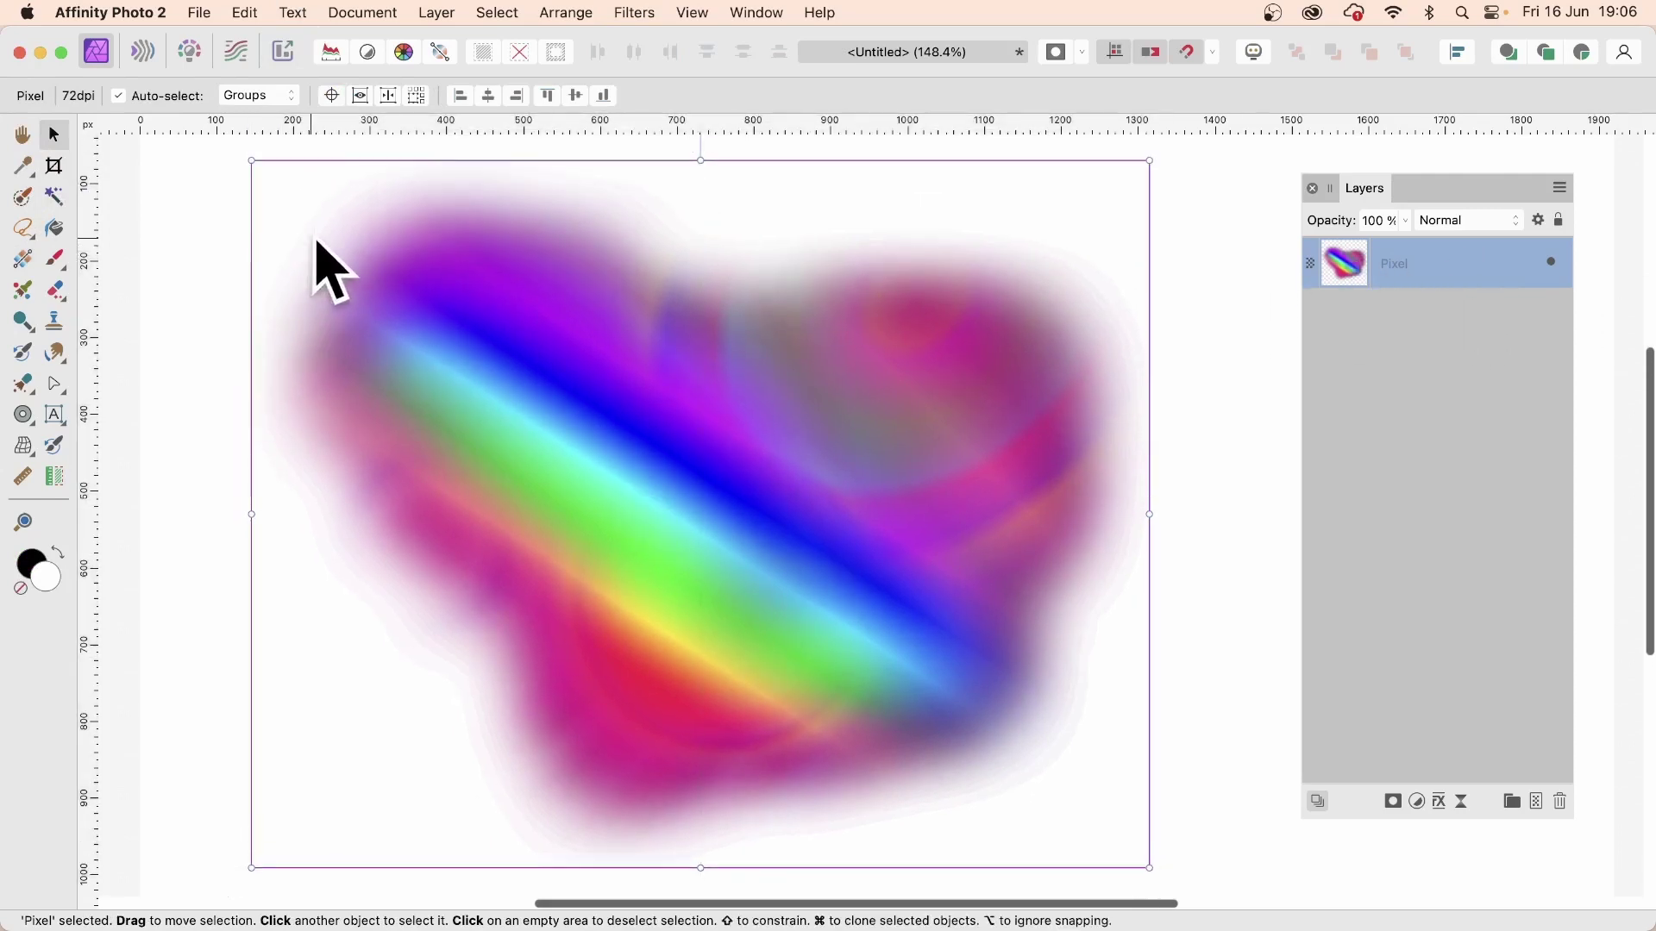
{"action": "left_click_drag", "start_coordinate": [248, 157], "coordinate": [363, 255]}
{"action": "left_click_drag", "start_coordinate": [639, 518], "coordinate": [582, 440]}
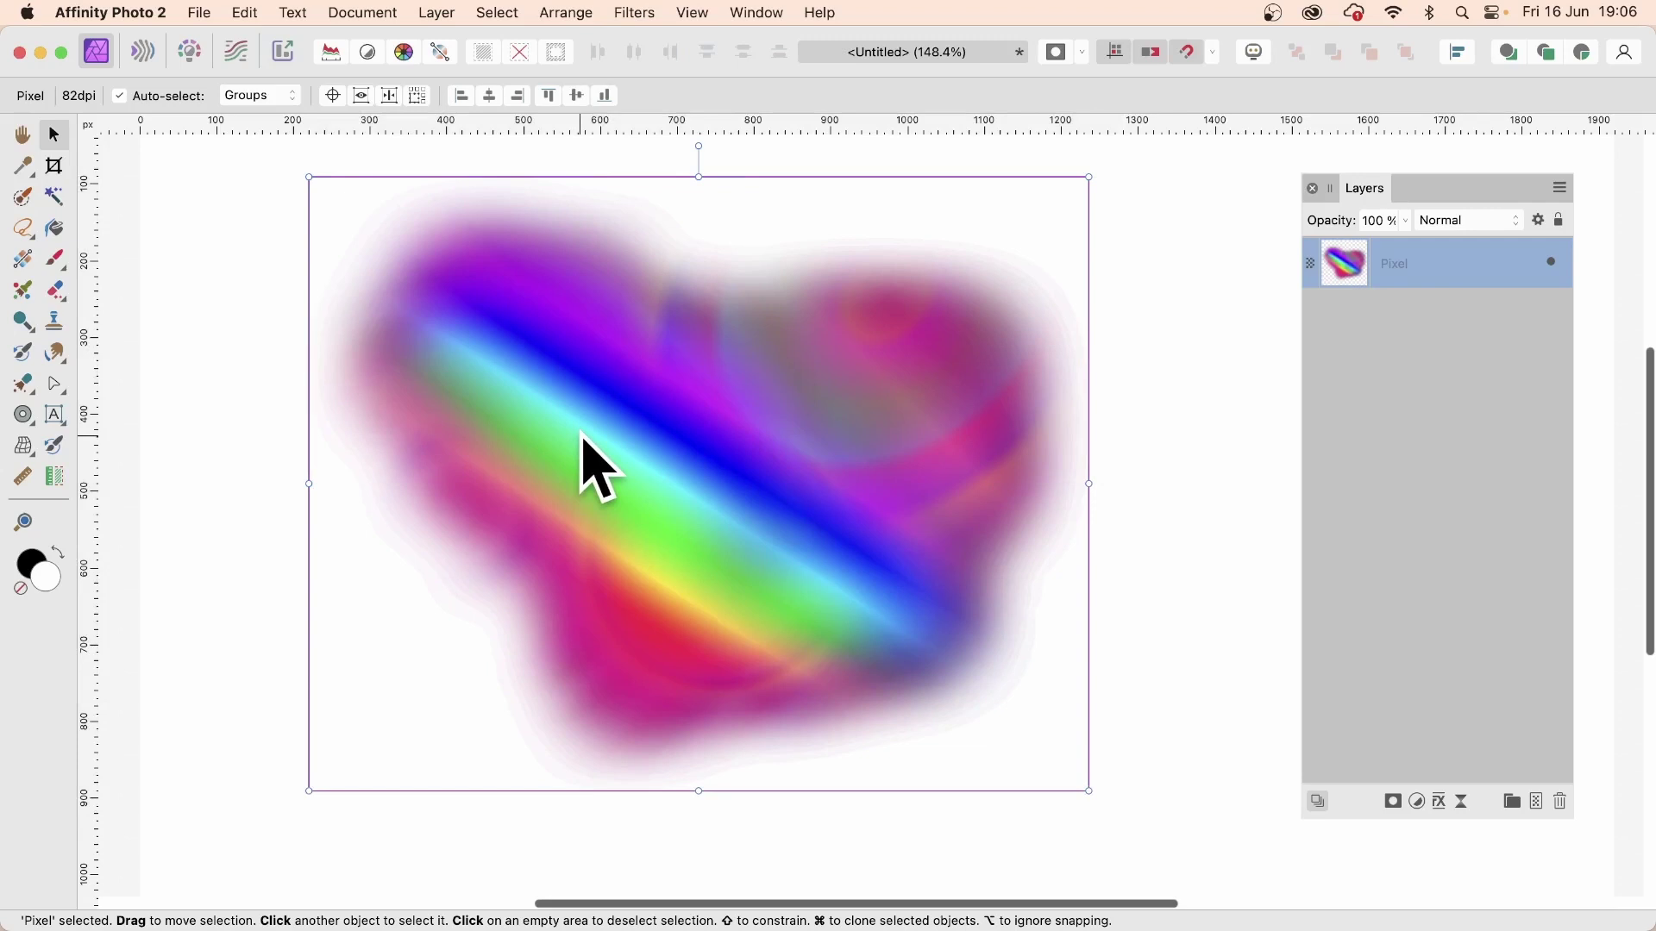
Start the Deform filter with Linear Constraints kept at Rigid.
{"action": "left_click", "coordinate": [638, 12]}
{"action": "mouse_move", "coordinate": [651, 129]}
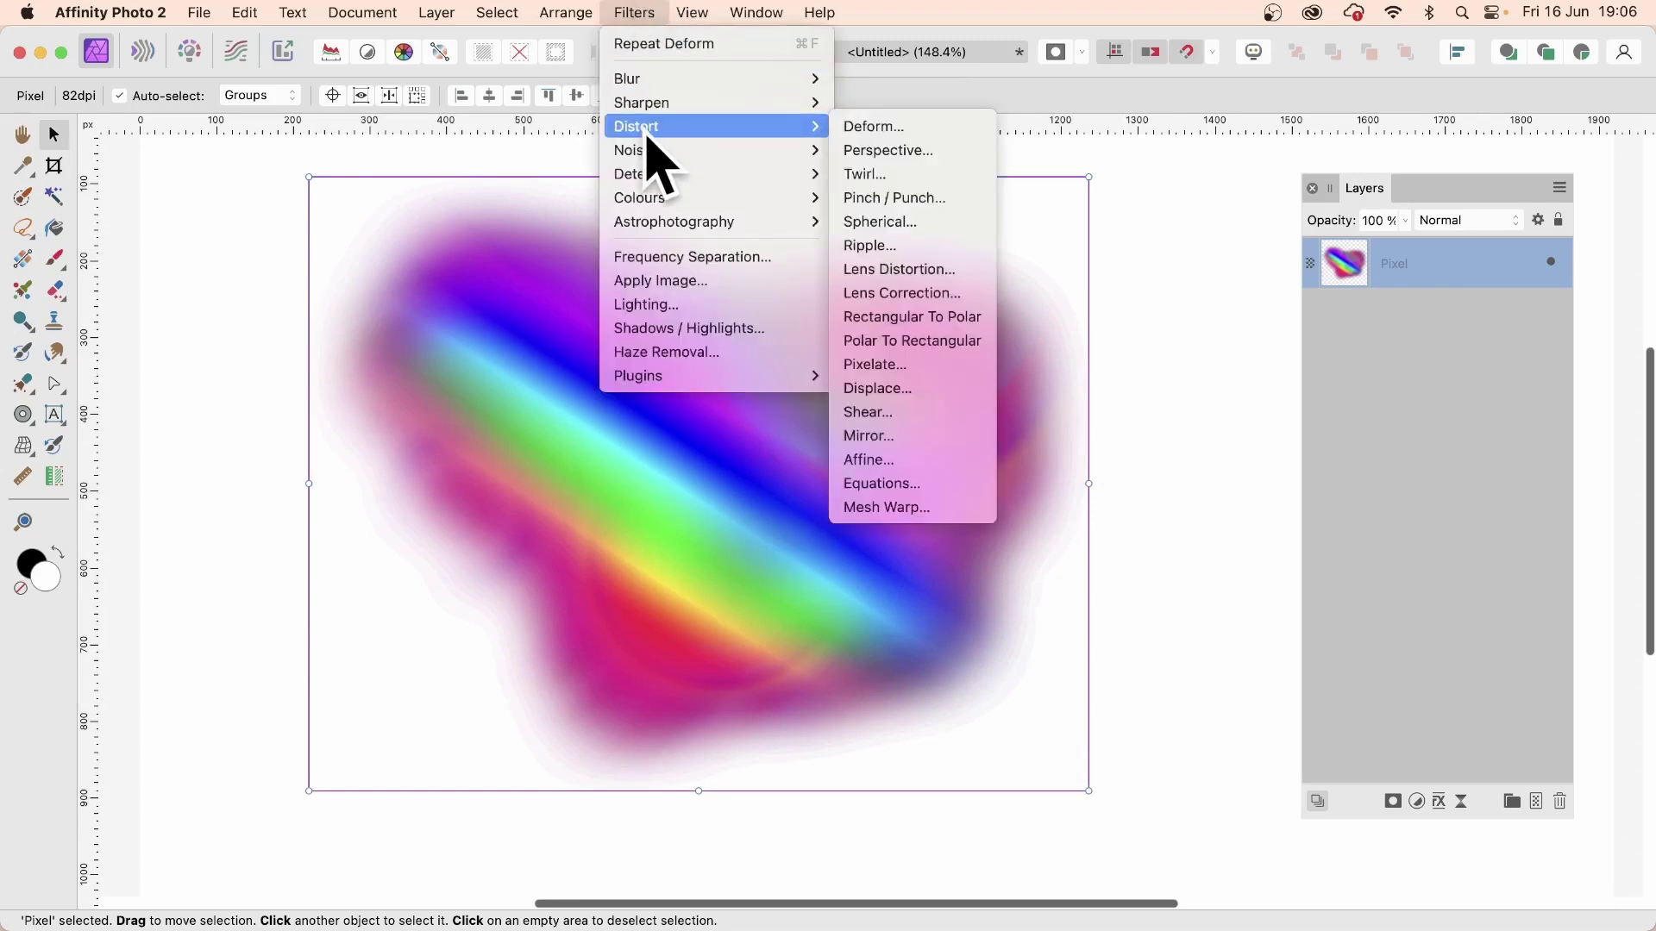
{"action": "left_click", "coordinate": [902, 134]}
{"action": "left_click_drag", "start_coordinate": [1415, 744], "coordinate": [919, 296]}
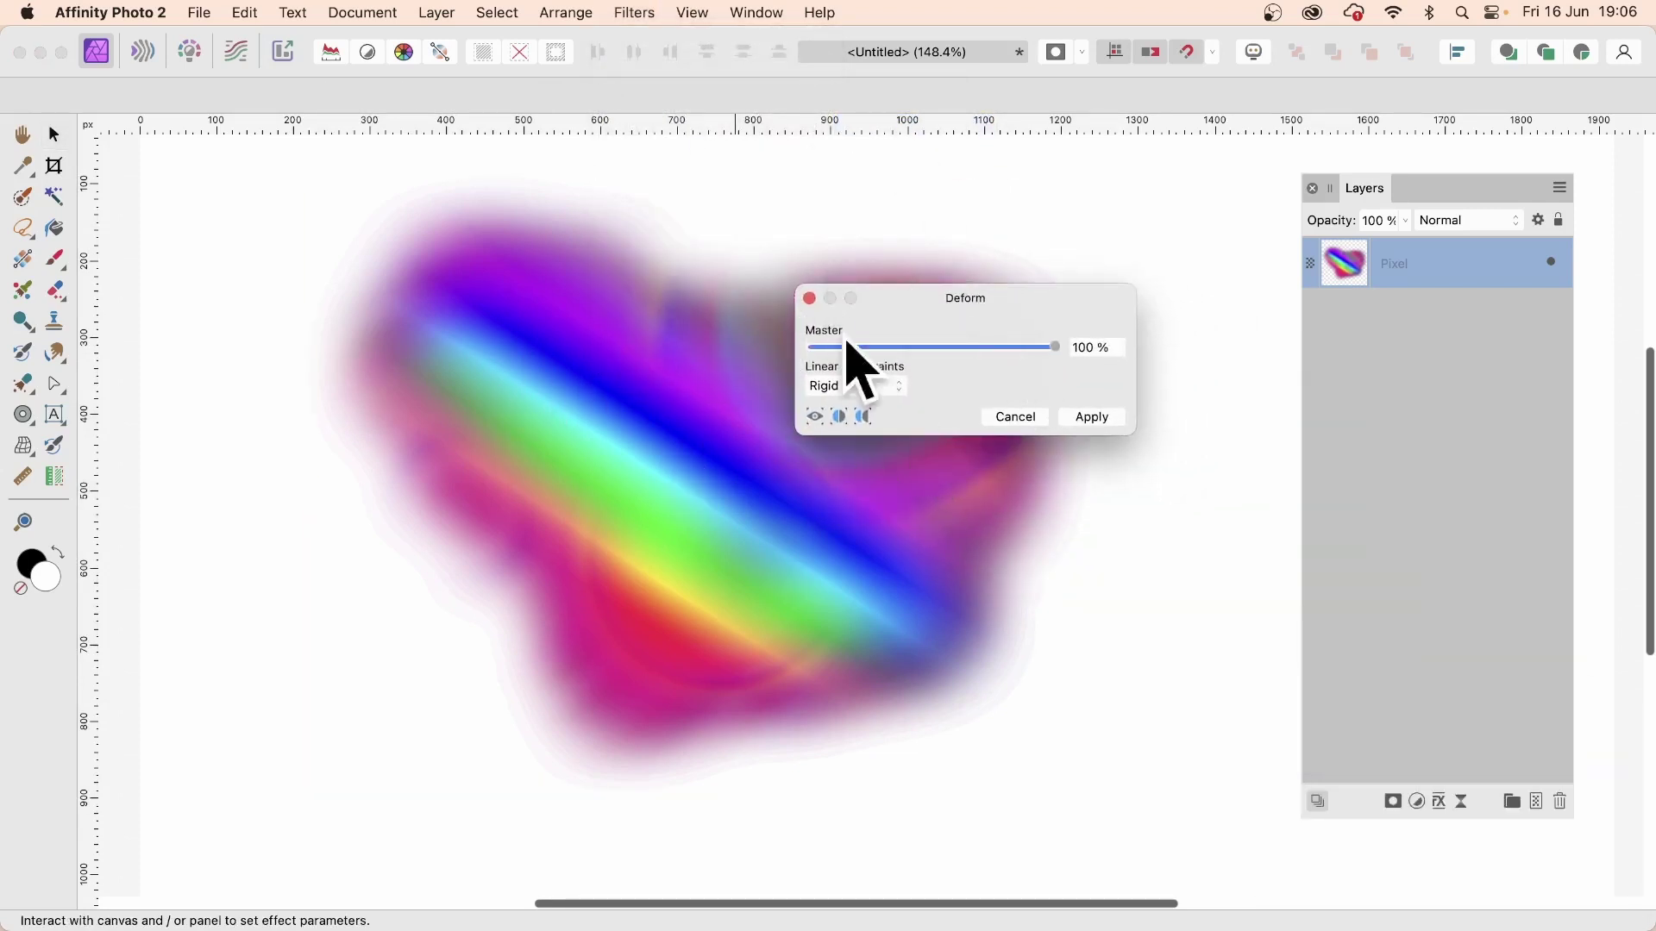
{"action": "left_click", "coordinate": [816, 385]}
{"action": "left_click", "coordinate": [987, 379]}
Place deform pins all around the blob's edge, from top through right, bottom and left.
{"action": "left_click", "coordinate": [587, 248]}
{"action": "left_click", "coordinate": [732, 265]}
{"action": "left_click_drag", "start_coordinate": [904, 312], "coordinate": [1307, 338]}
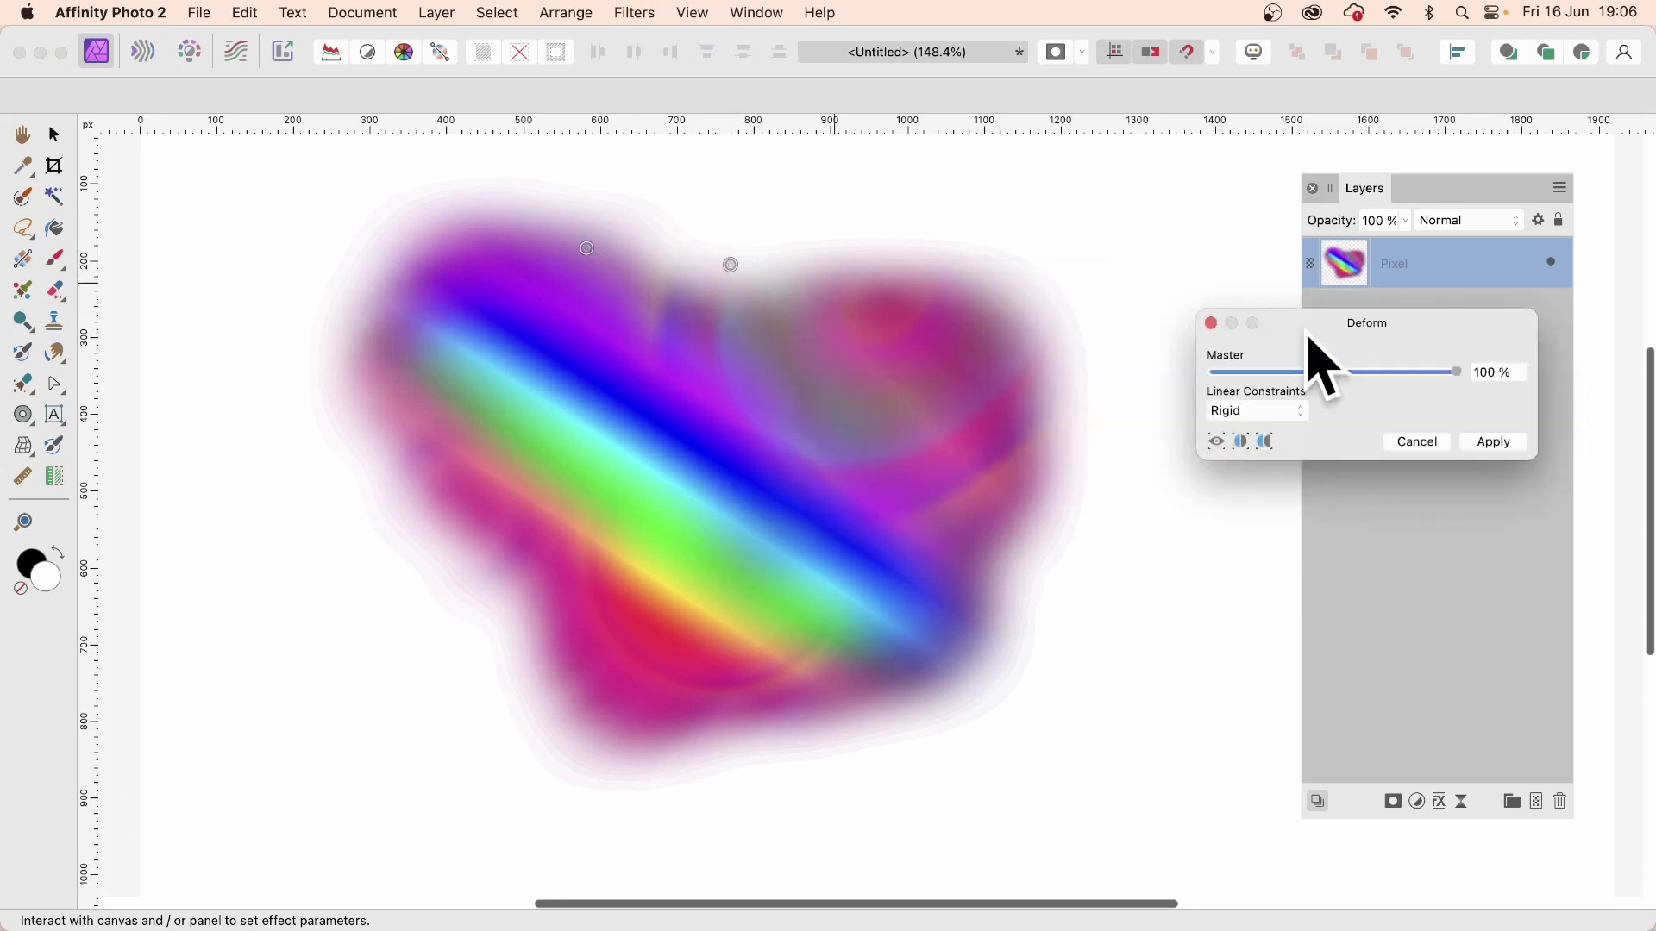
{"action": "left_click", "coordinate": [845, 254]}
{"action": "left_click", "coordinate": [981, 262]}
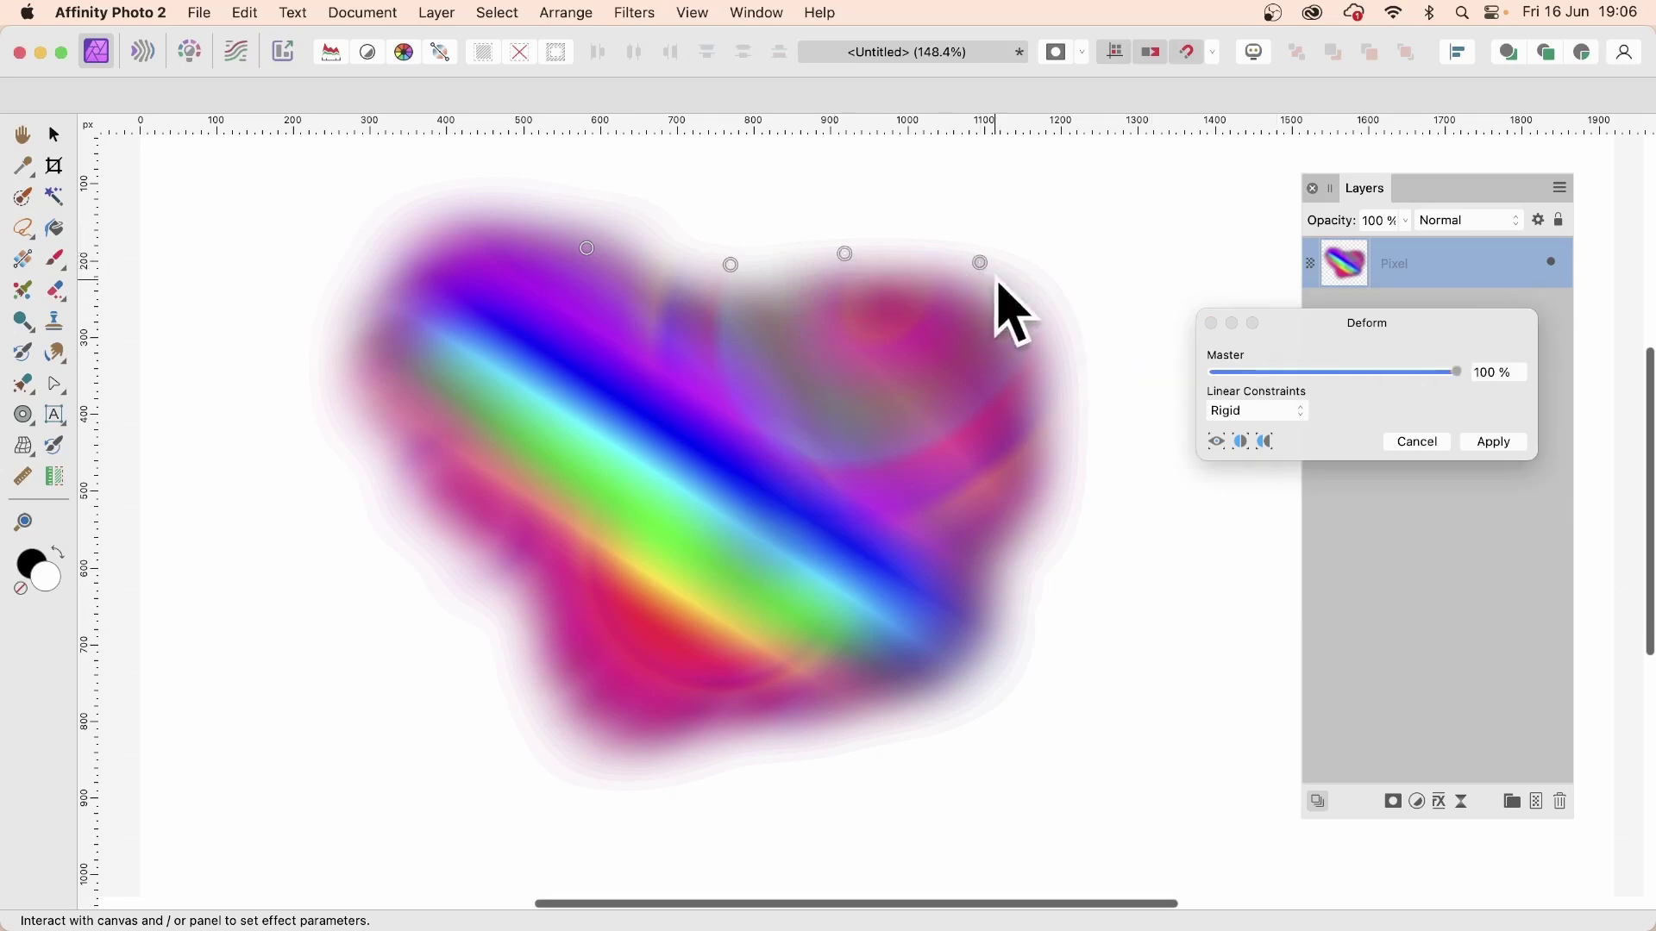
{"action": "left_click", "coordinate": [1062, 330]}
{"action": "left_click", "coordinate": [1070, 425]}
{"action": "left_click", "coordinate": [1049, 533]}
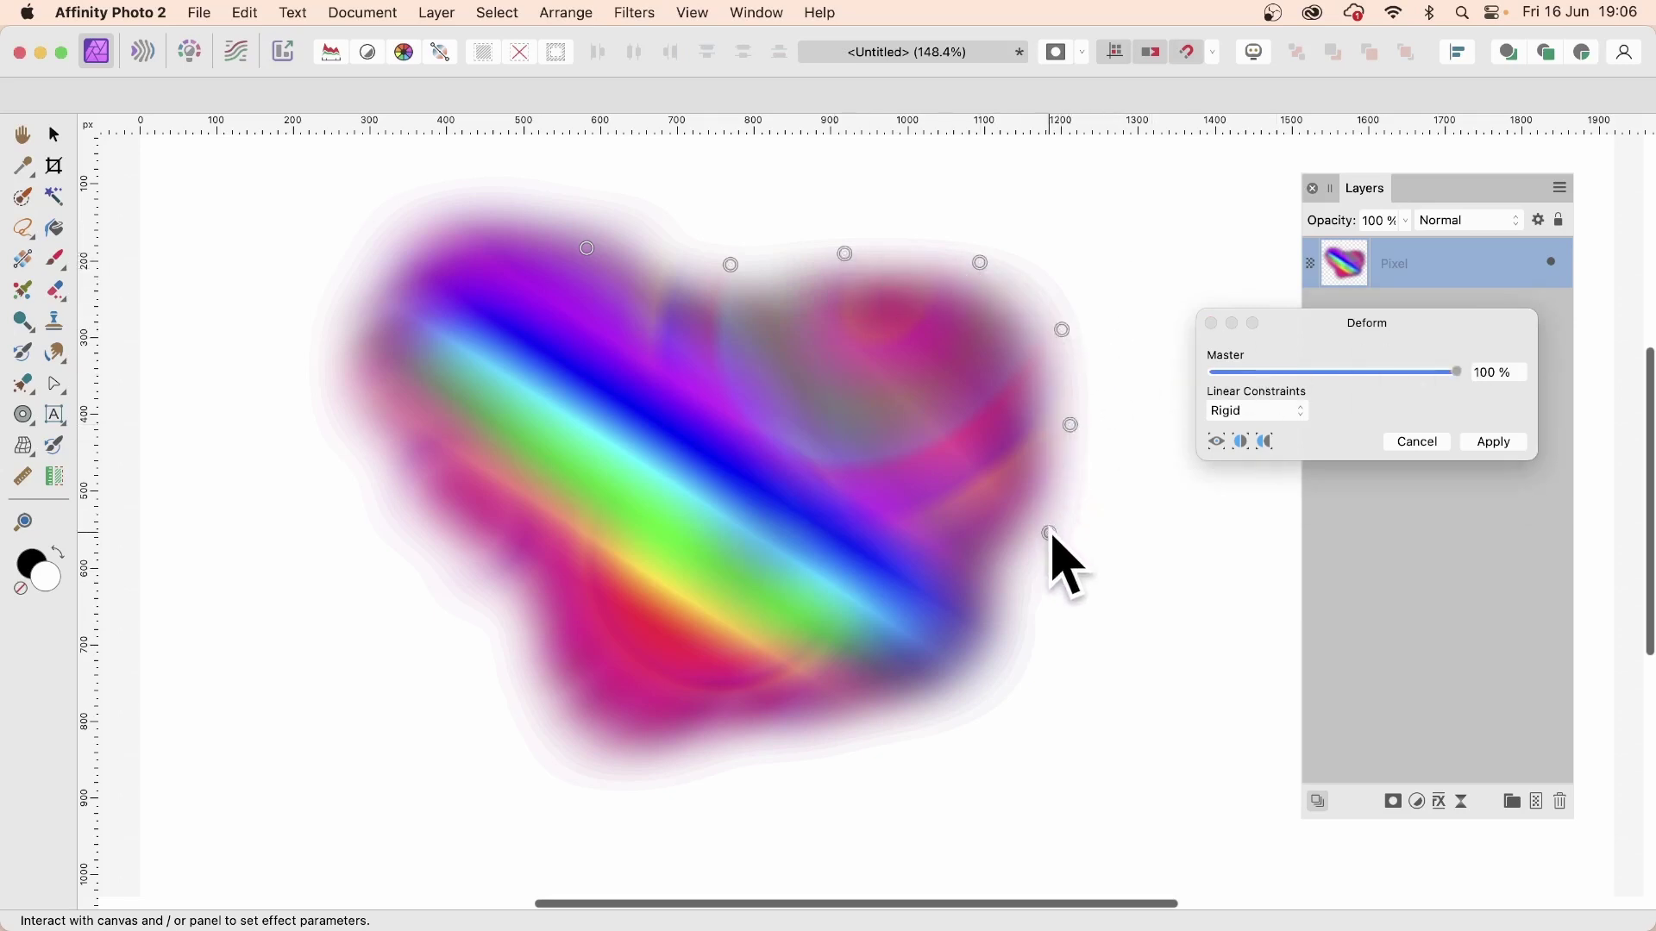
{"action": "left_click", "coordinate": [1009, 601]}
{"action": "left_click", "coordinate": [999, 698]}
{"action": "left_click", "coordinate": [926, 728]}
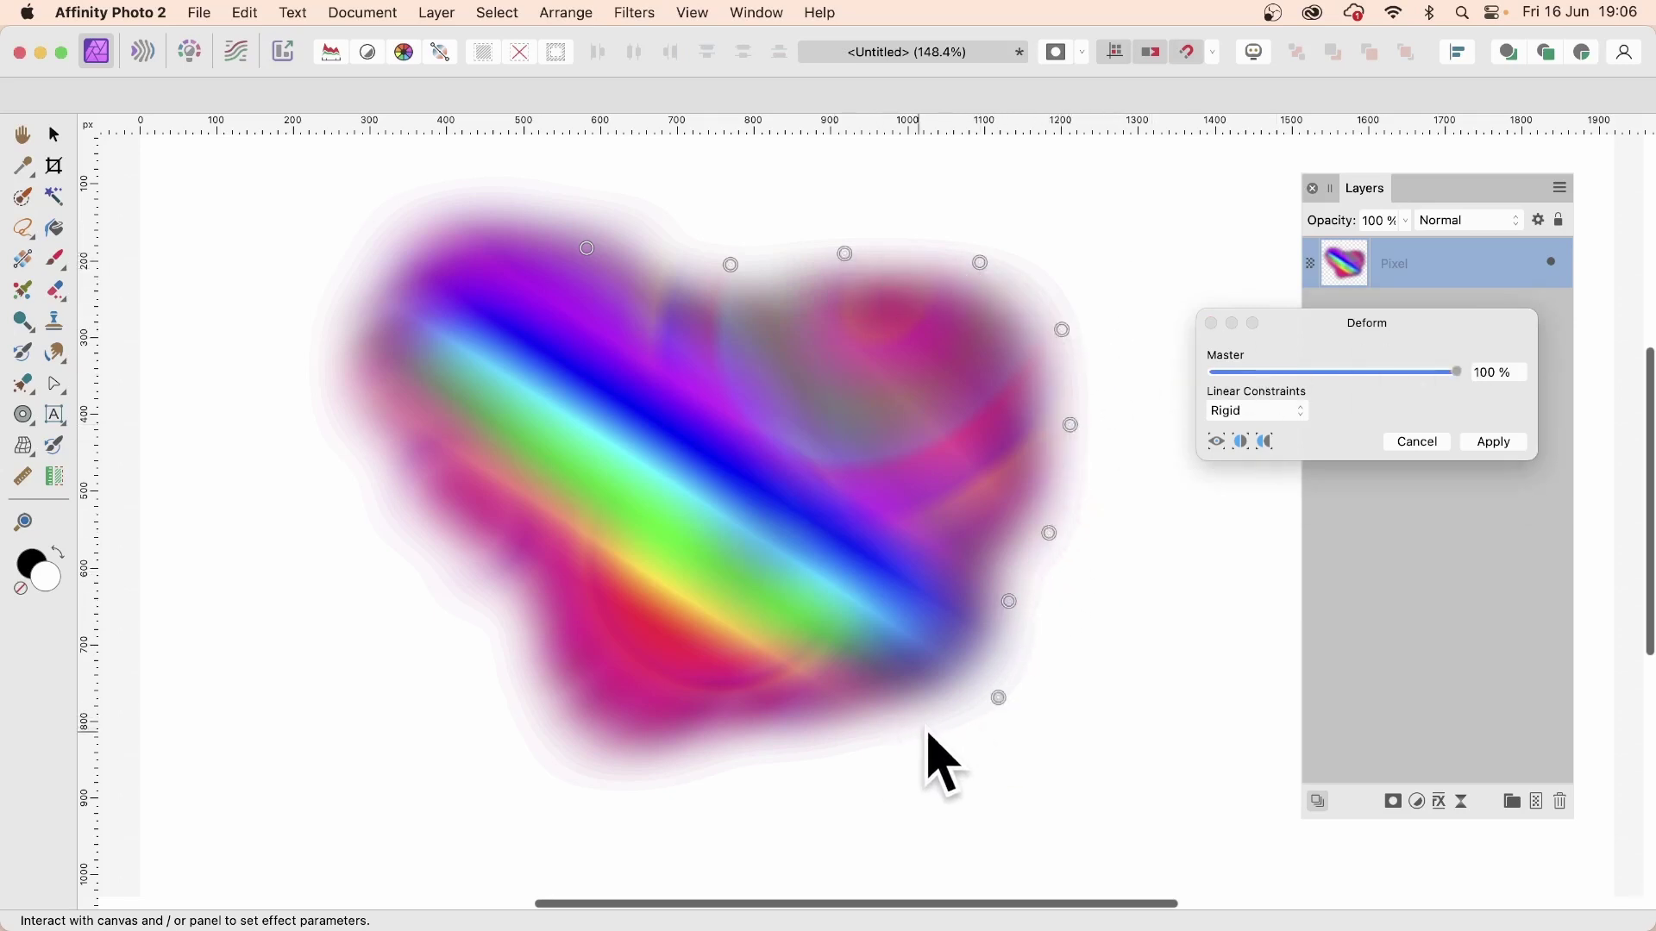
{"action": "left_click", "coordinate": [813, 735]}
{"action": "left_click", "coordinate": [716, 761]}
{"action": "left_click", "coordinate": [611, 766]}
{"action": "left_click", "coordinate": [545, 683]}
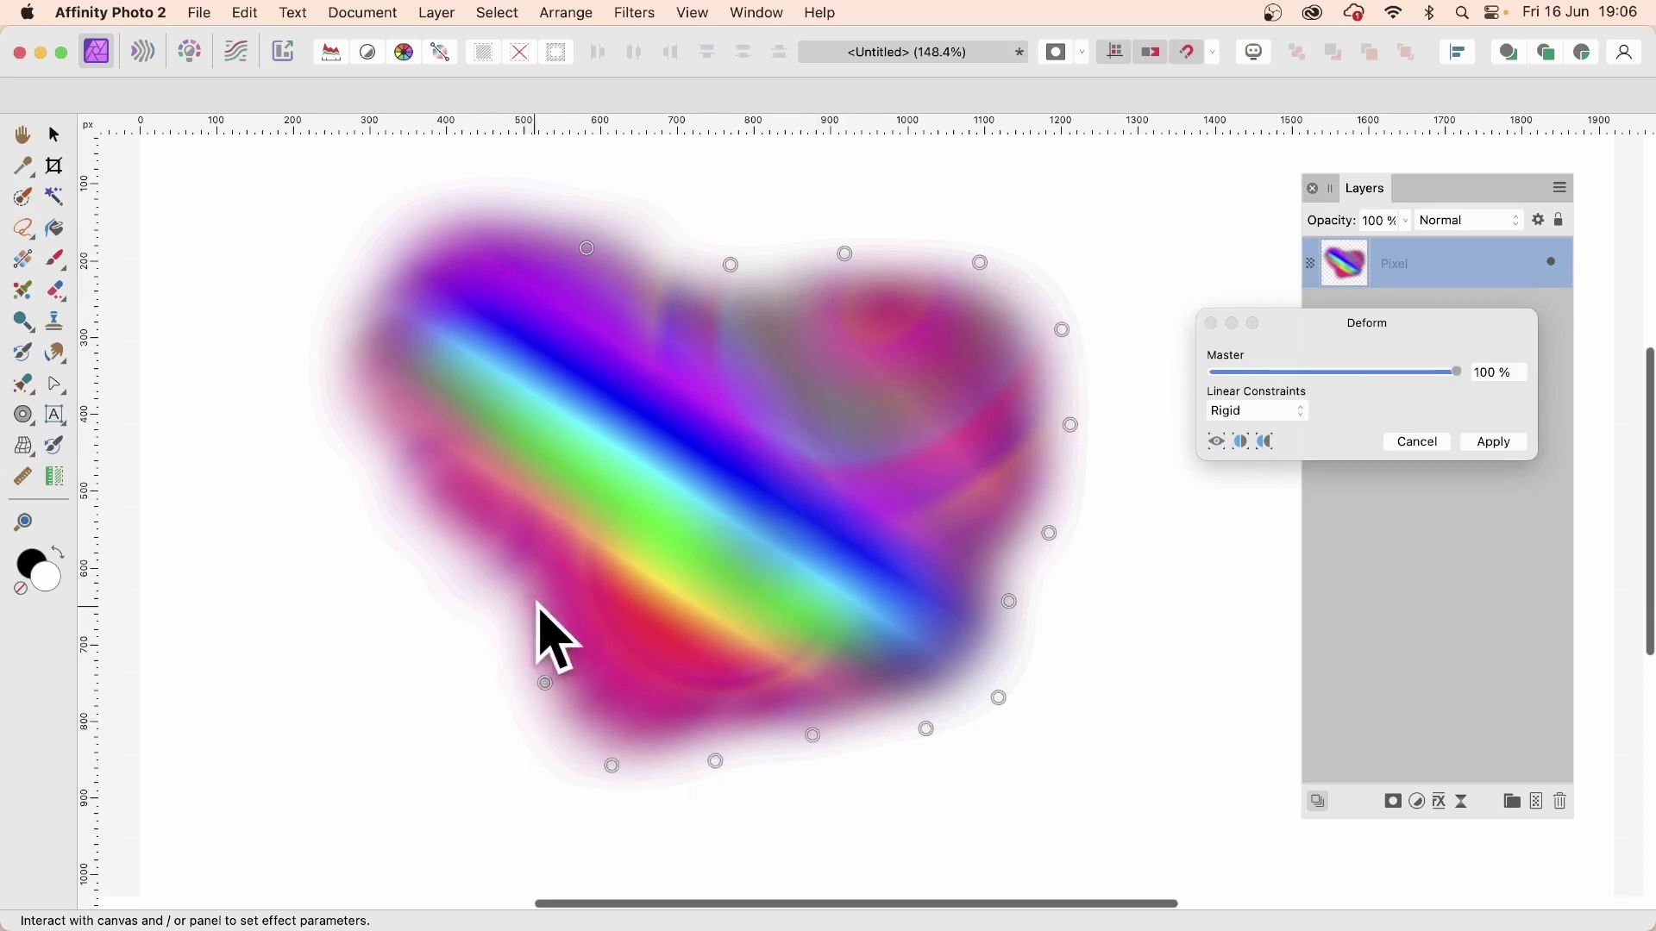
{"action": "left_click", "coordinate": [542, 603]}
{"action": "left_click", "coordinate": [471, 542]}
{"action": "left_click", "coordinate": [408, 473]}
{"action": "left_click", "coordinate": [367, 405]}
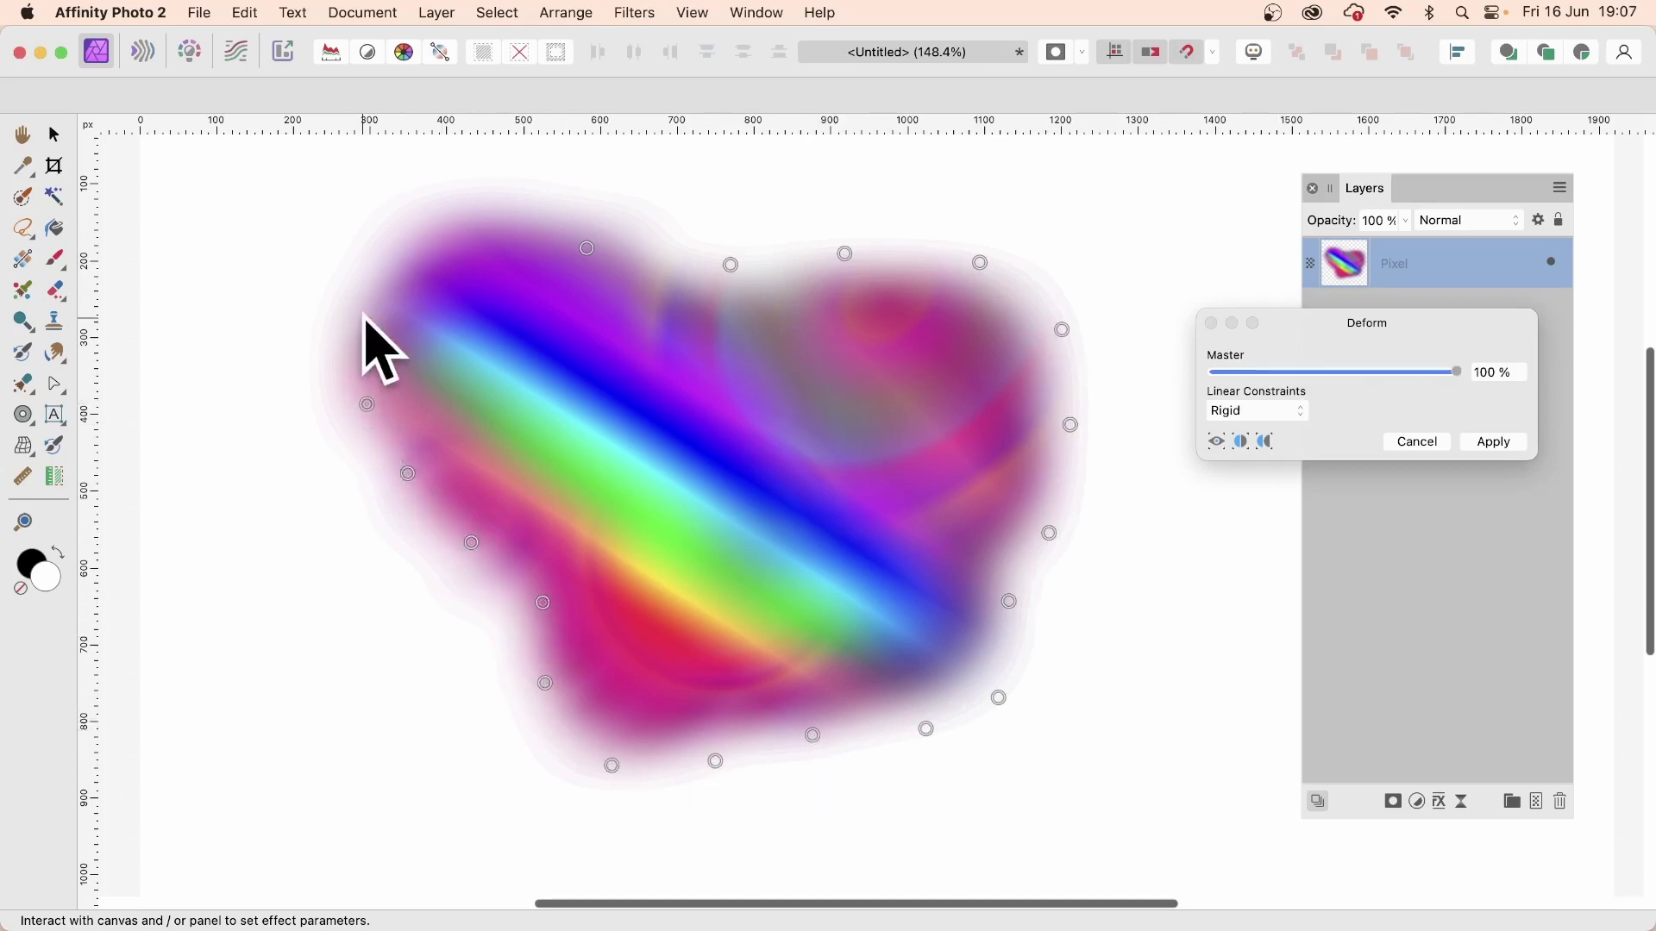
{"action": "left_click", "coordinate": [363, 319]}
{"action": "left_click", "coordinate": [405, 237]}
{"action": "left_click", "coordinate": [477, 219]}
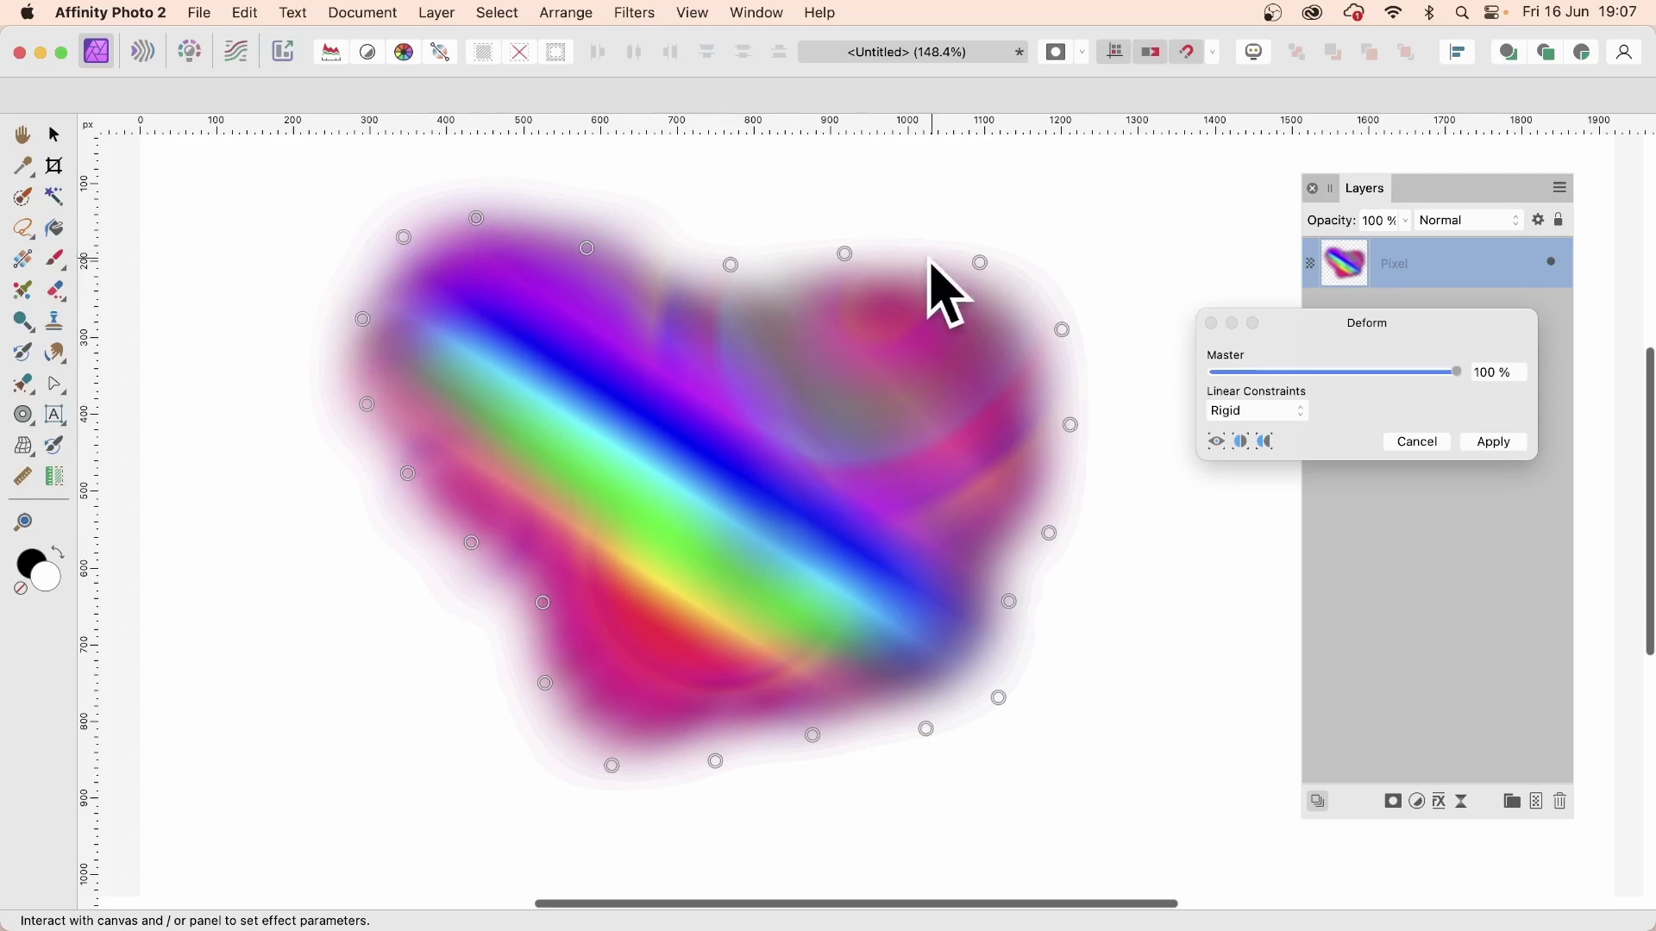
Pull the edge pins inward toward the centre into swirling lobes and apply the deformation.
{"action": "left_click_drag", "start_coordinate": [731, 265], "coordinate": [747, 405]}
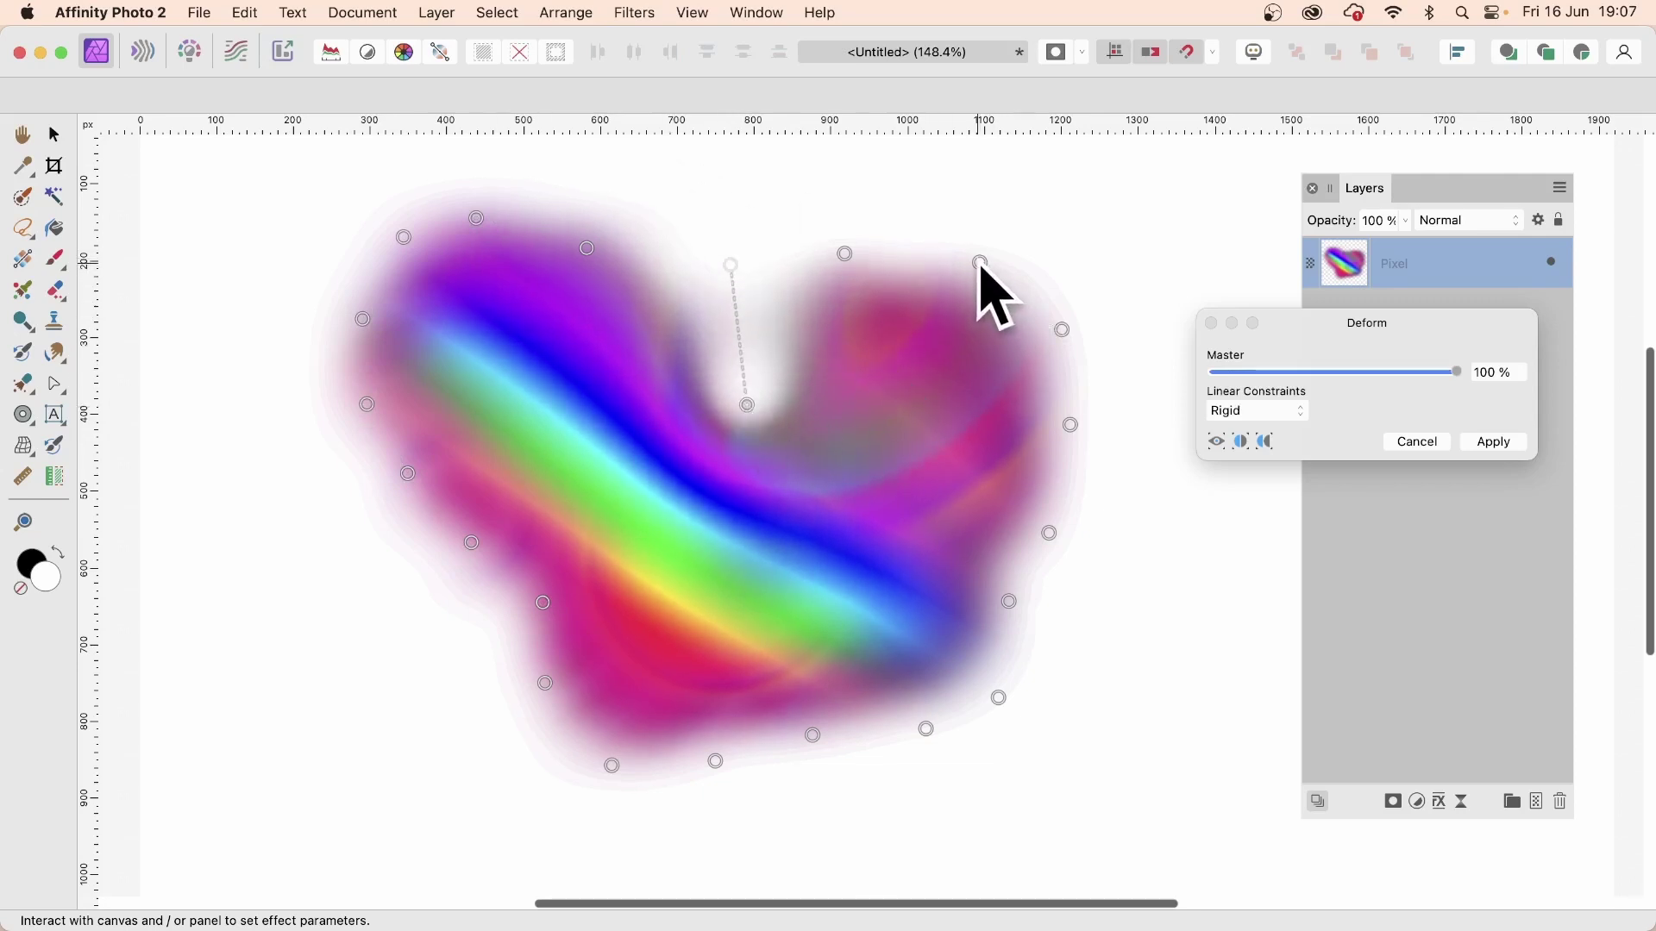
{"action": "left_click_drag", "start_coordinate": [980, 262], "coordinate": [927, 396]}
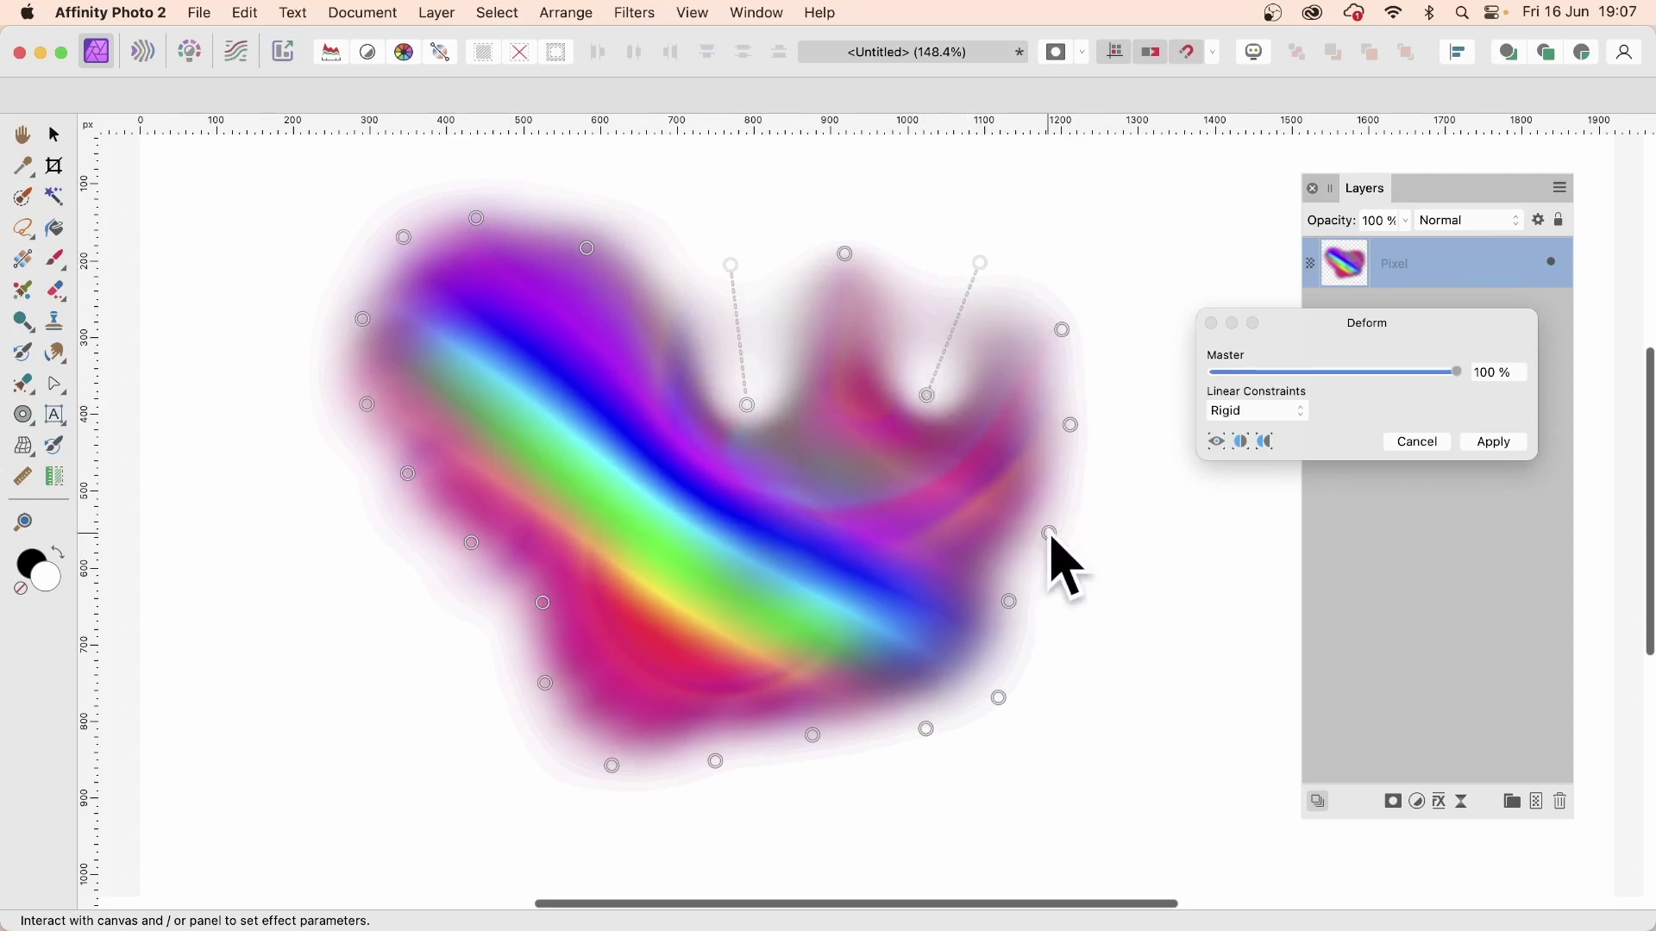
{"action": "left_click_drag", "start_coordinate": [1049, 533], "coordinate": [948, 530]}
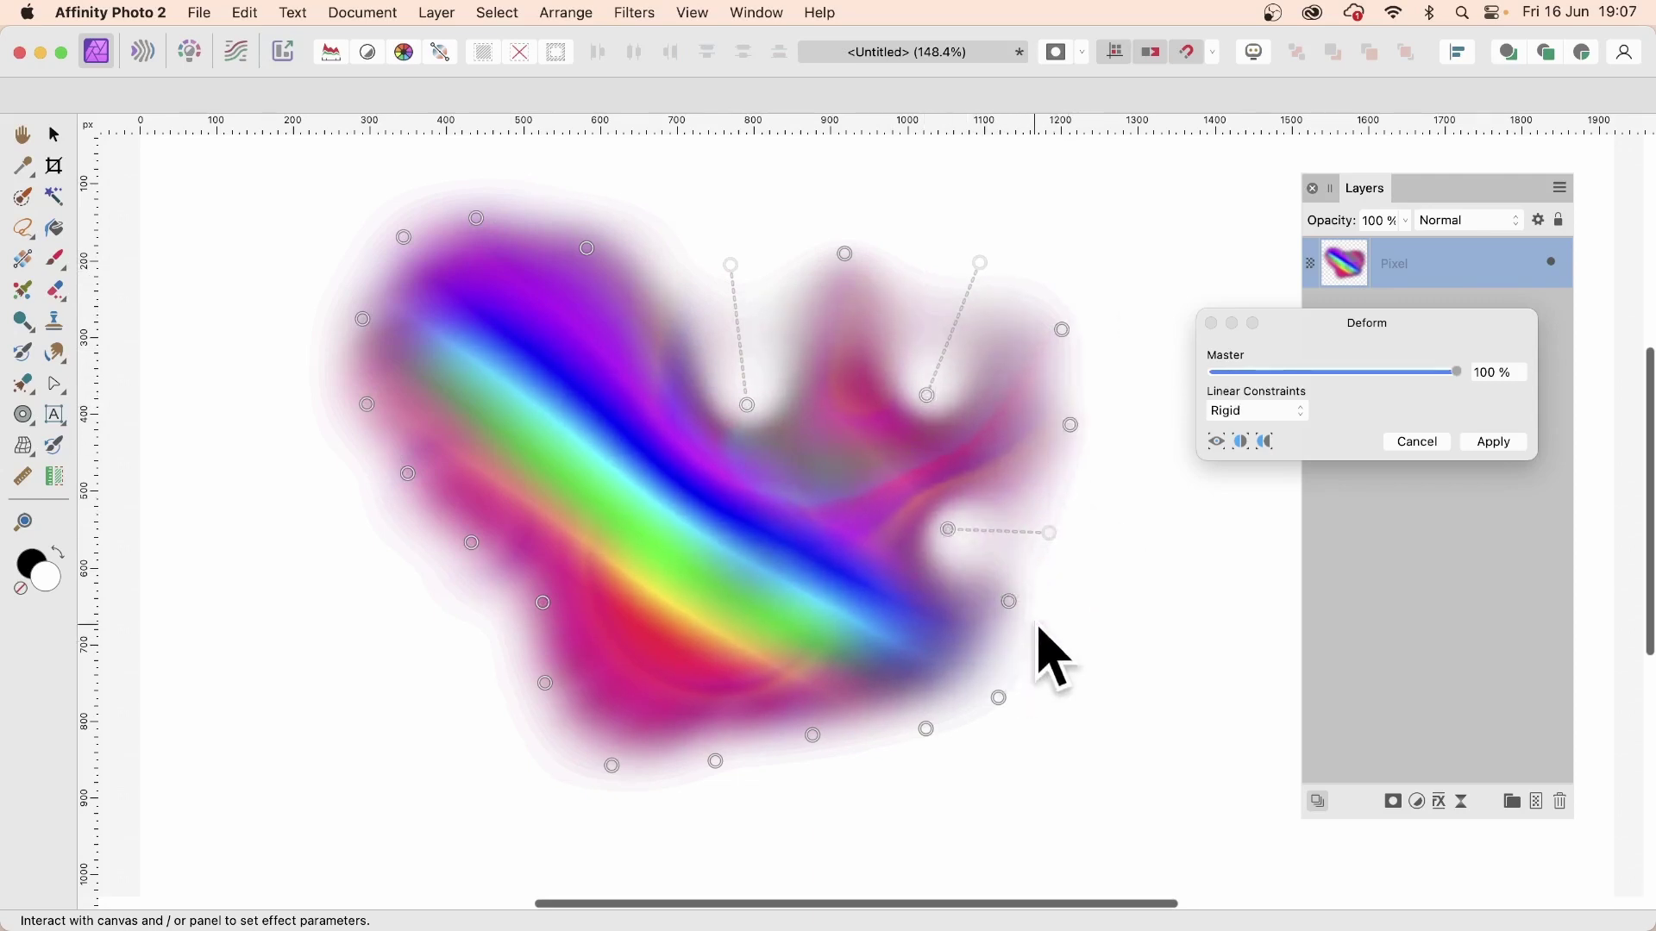
{"action": "left_click_drag", "start_coordinate": [999, 698], "coordinate": [844, 572]}
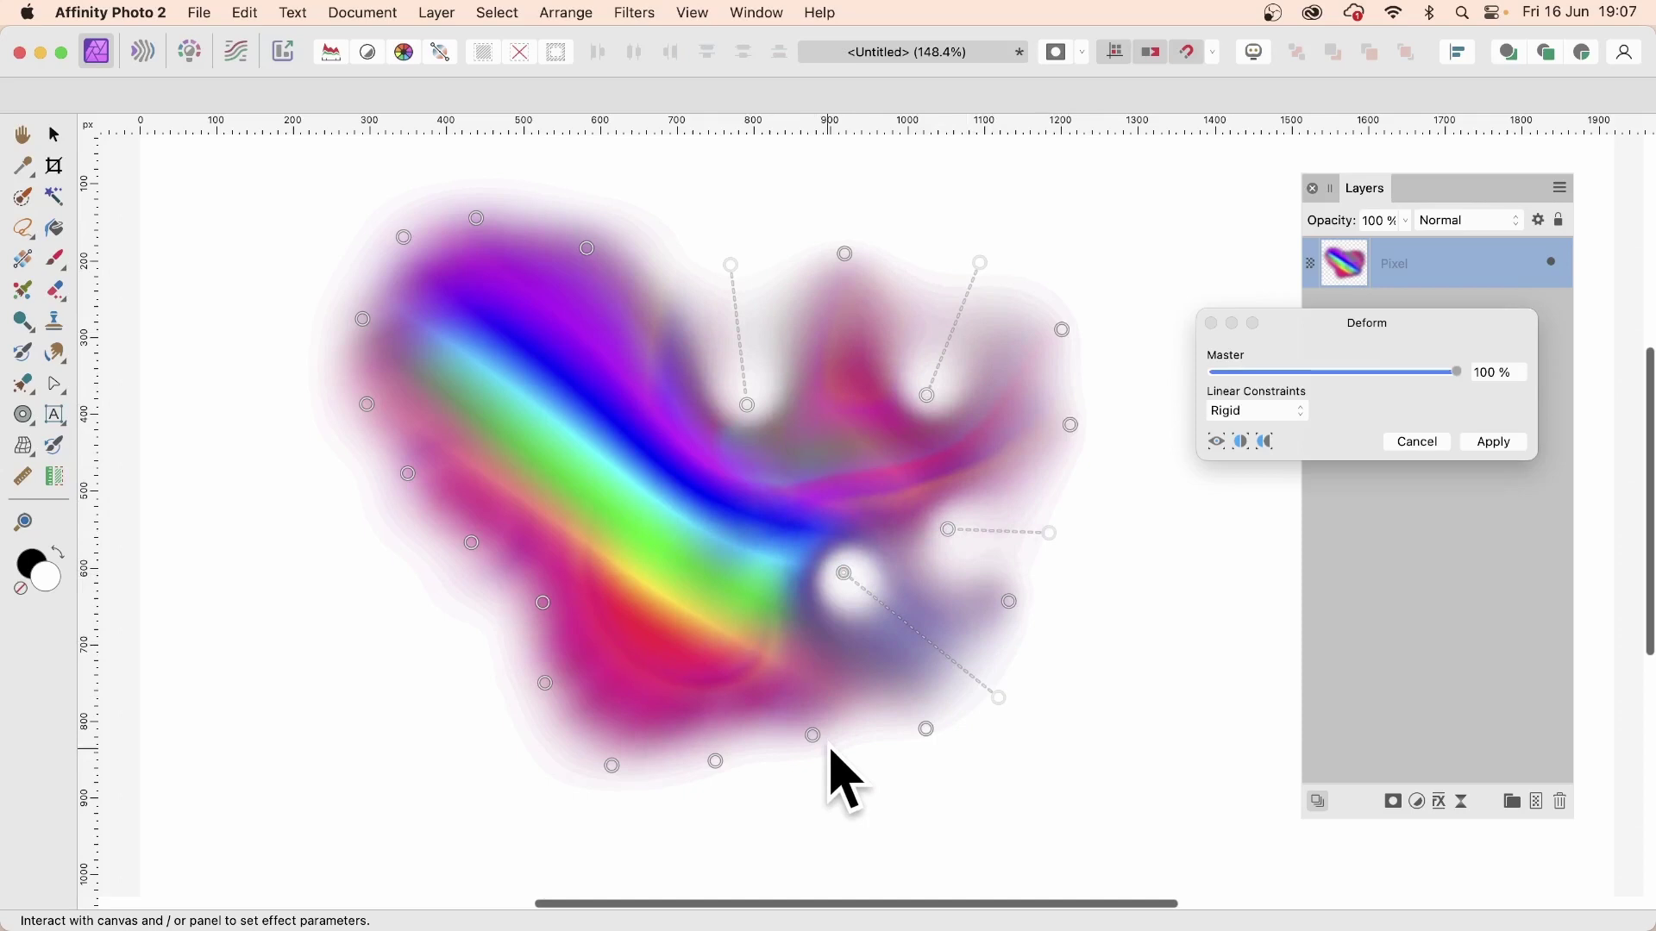
{"action": "left_click_drag", "start_coordinate": [813, 736], "coordinate": [722, 555]}
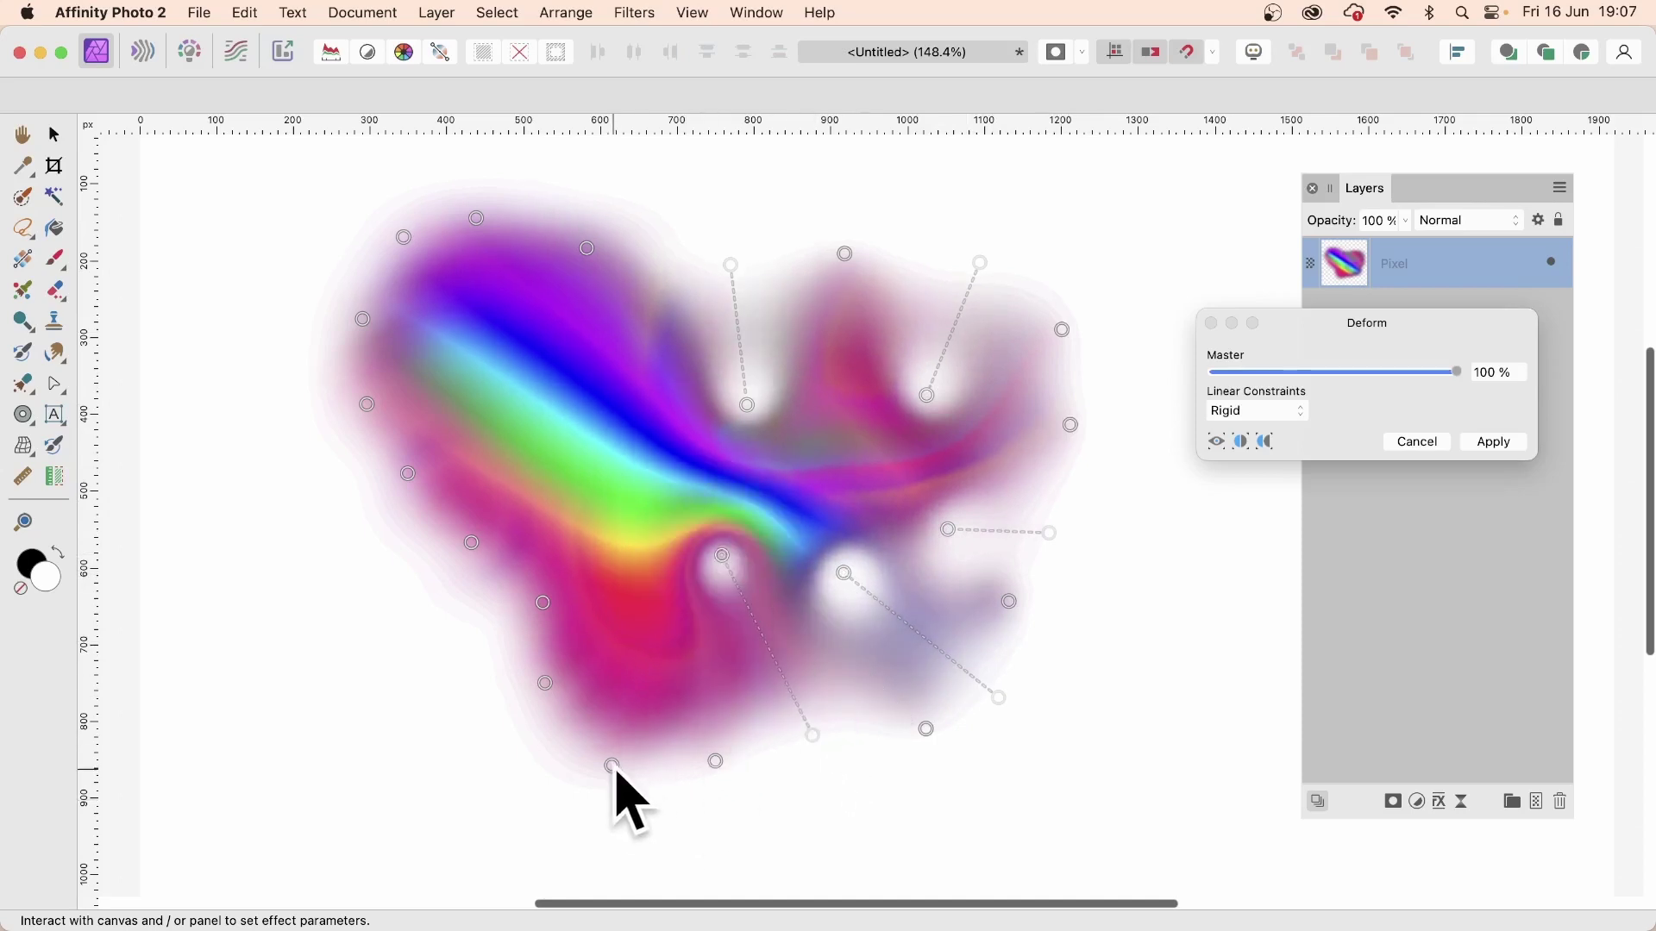
{"action": "left_click_drag", "start_coordinate": [614, 768], "coordinate": [618, 468]}
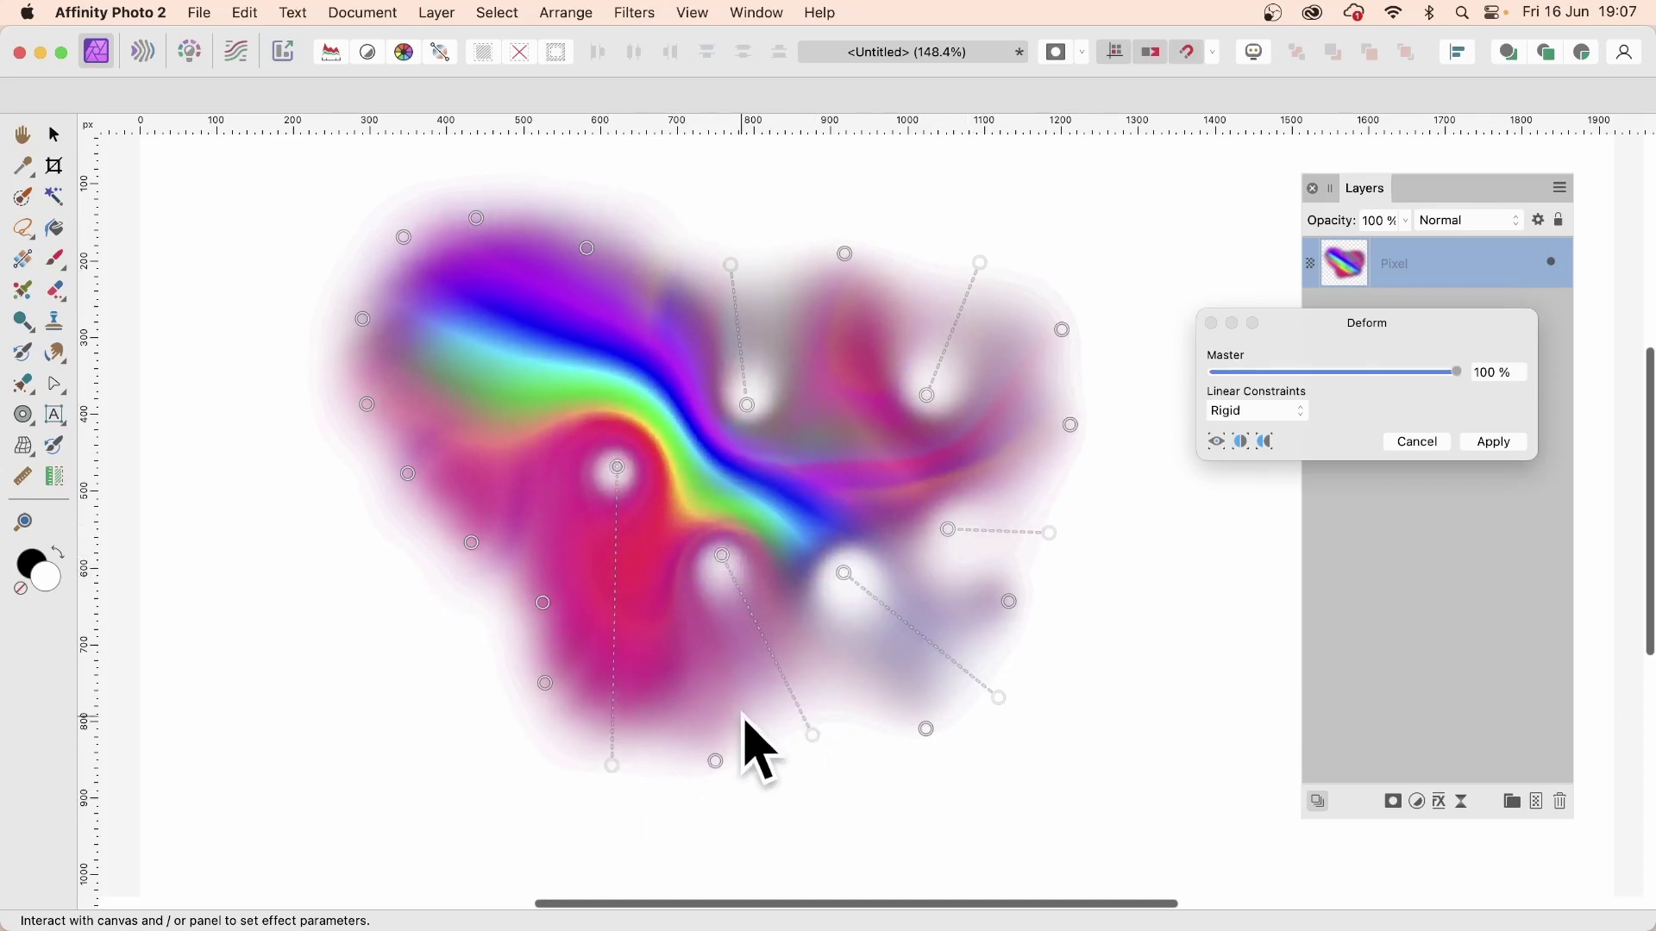
{"action": "left_click_drag", "start_coordinate": [472, 543], "coordinate": [573, 399]}
{"action": "left_click_drag", "start_coordinate": [363, 320], "coordinate": [536, 349]}
{"action": "left_click_drag", "start_coordinate": [483, 222], "coordinate": [646, 359]}
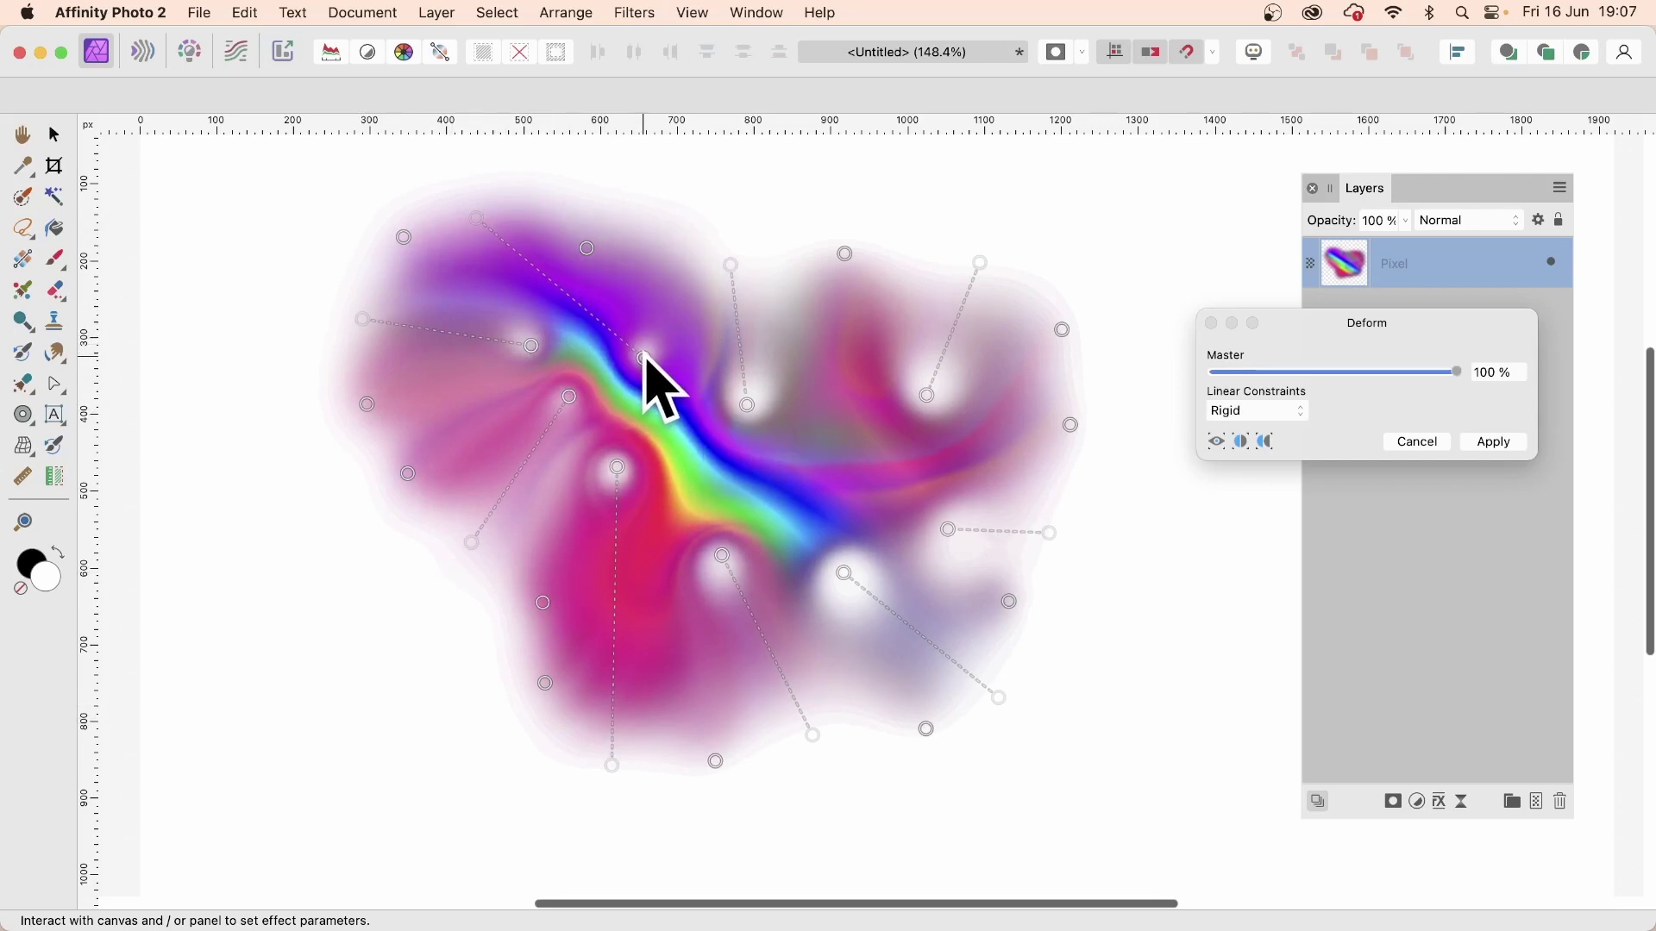
{"action": "left_click", "coordinate": [1509, 443]}
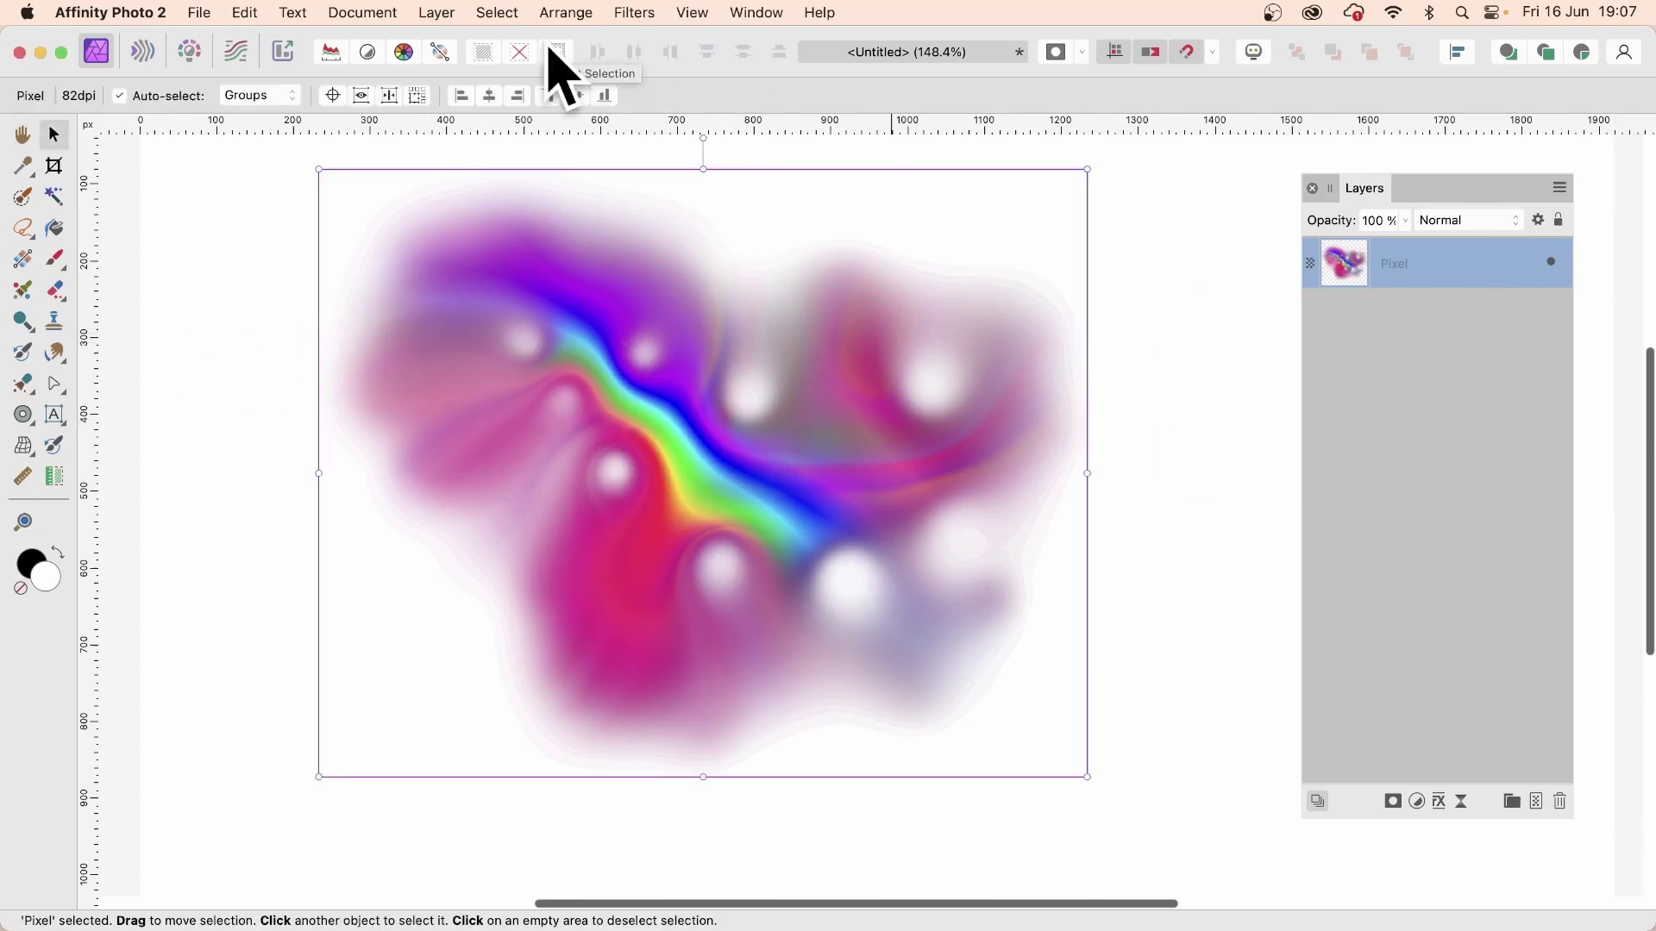
Repeat the Deform filter on the blob, then move the Layers panel left and shorten it.
{"action": "left_click", "coordinate": [630, 12]}
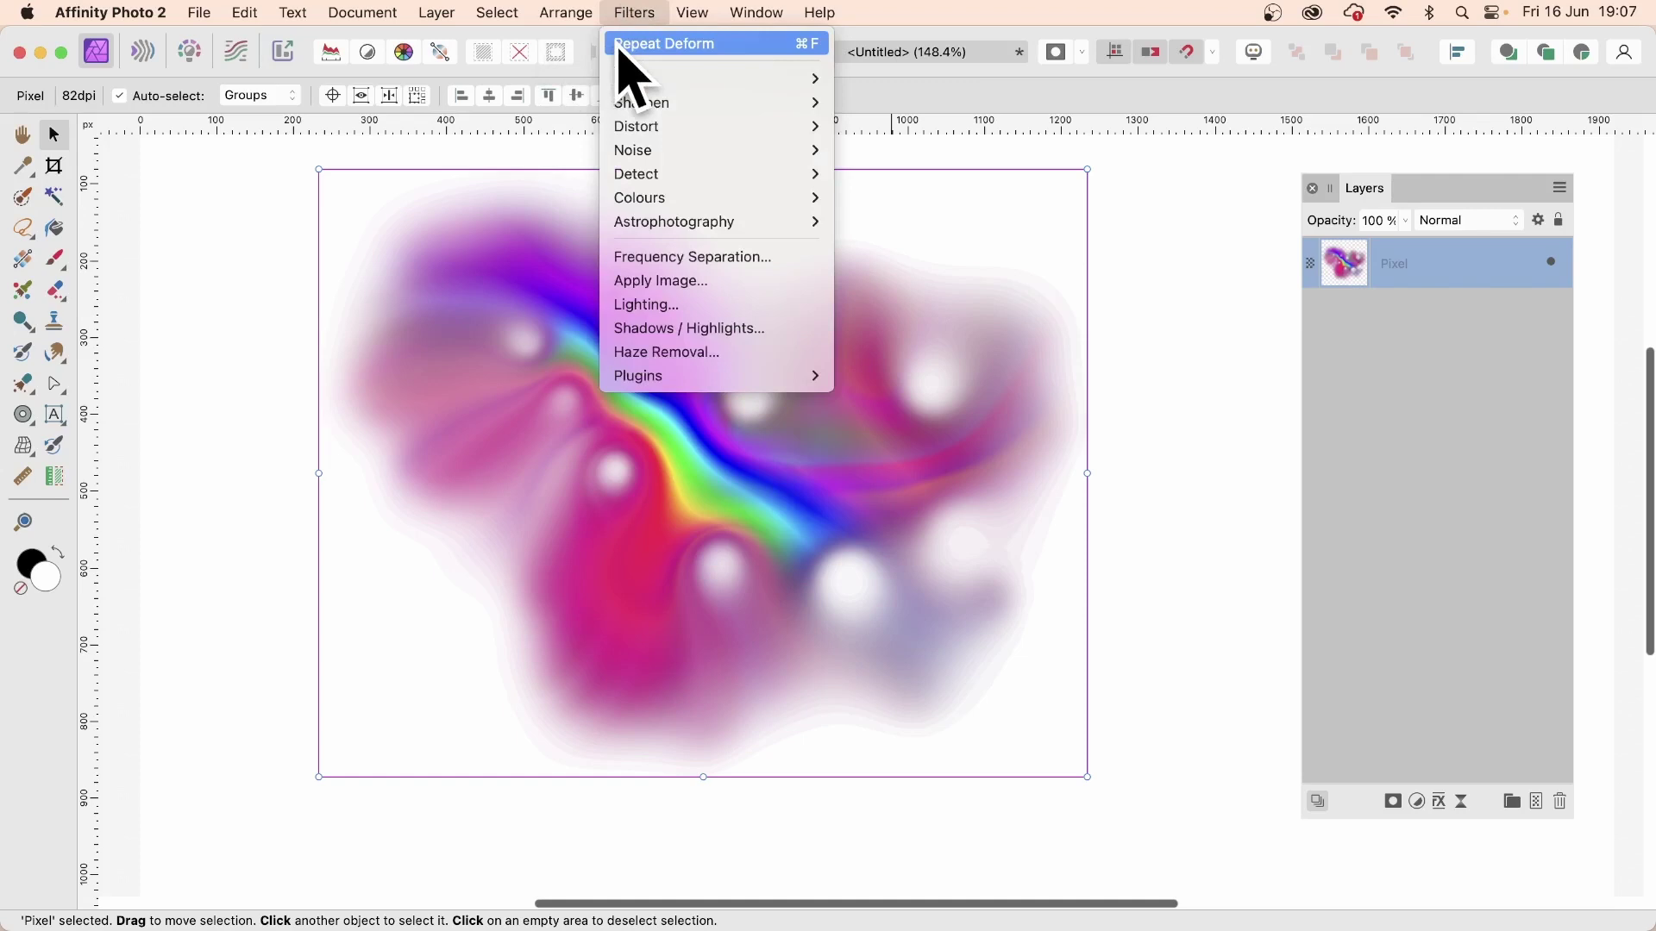
{"action": "left_click", "coordinate": [655, 44]}
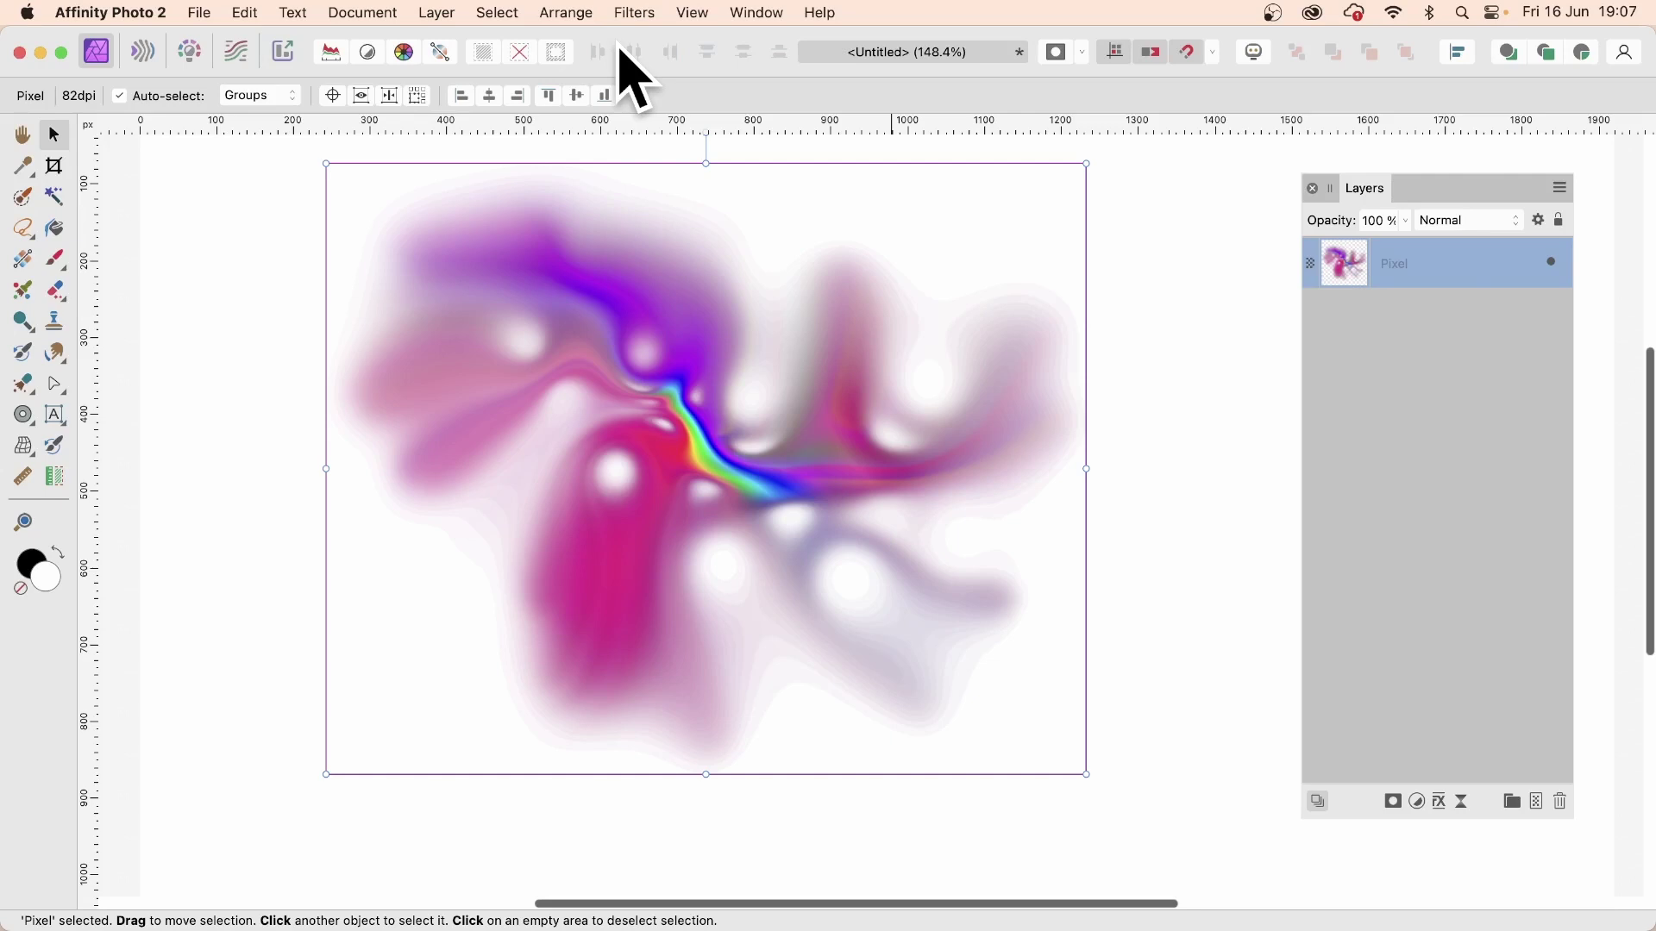
{"action": "left_click_drag", "start_coordinate": [1377, 193], "coordinate": [1040, 141]}
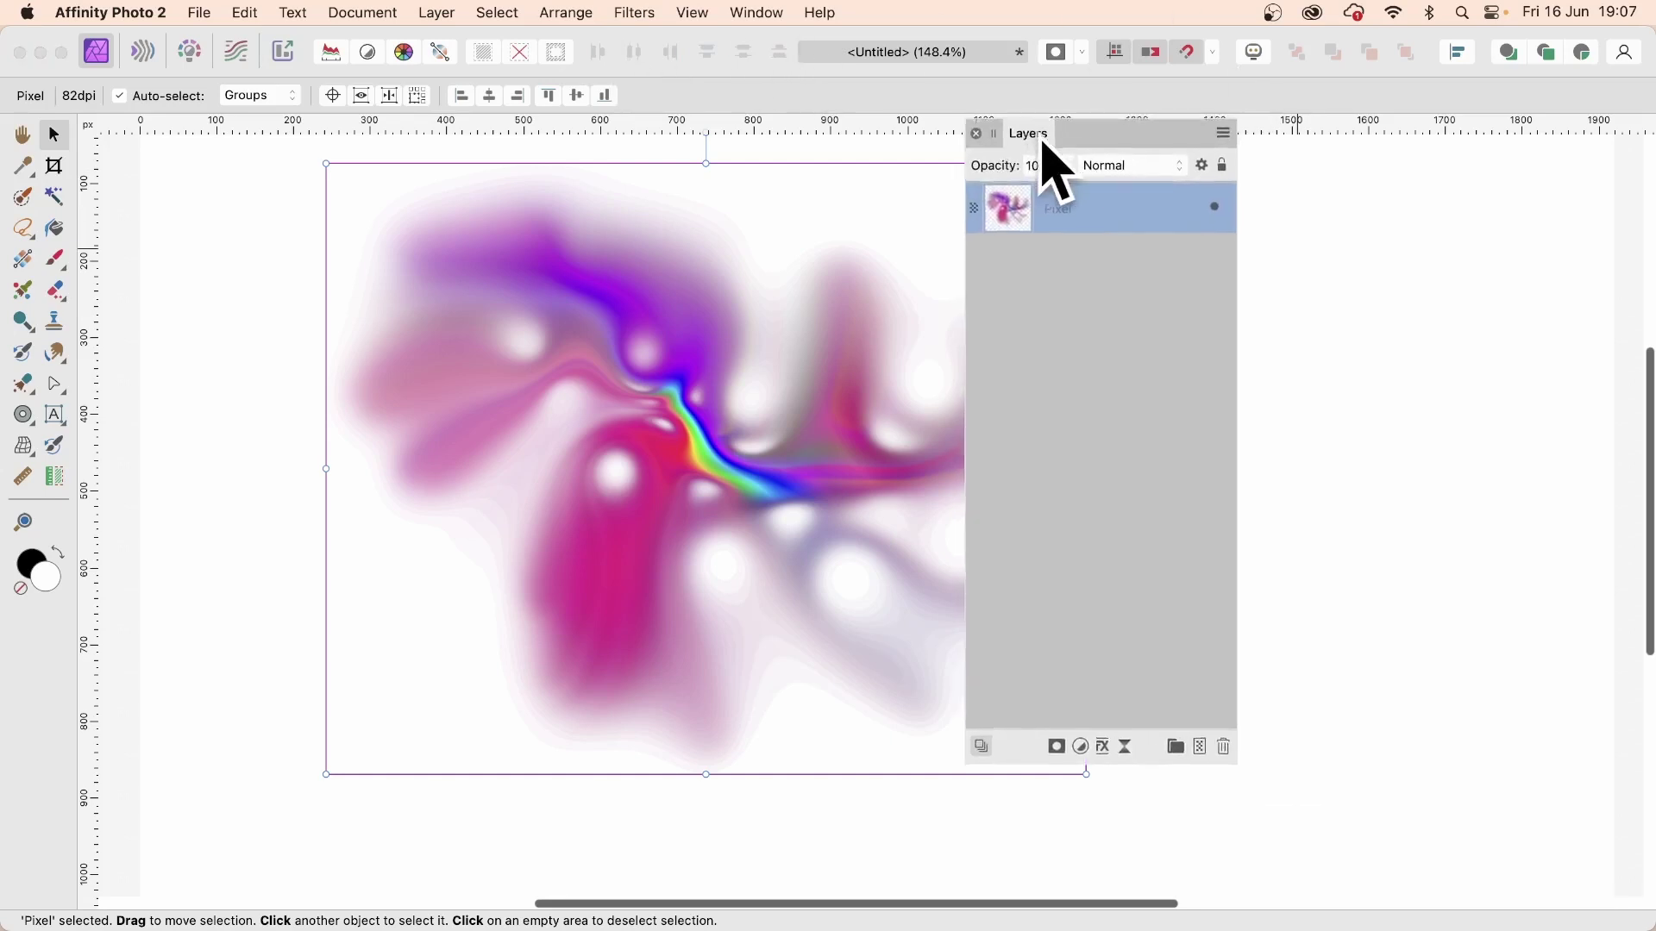
{"action": "left_click_drag", "start_coordinate": [1150, 764], "coordinate": [1173, 573]}
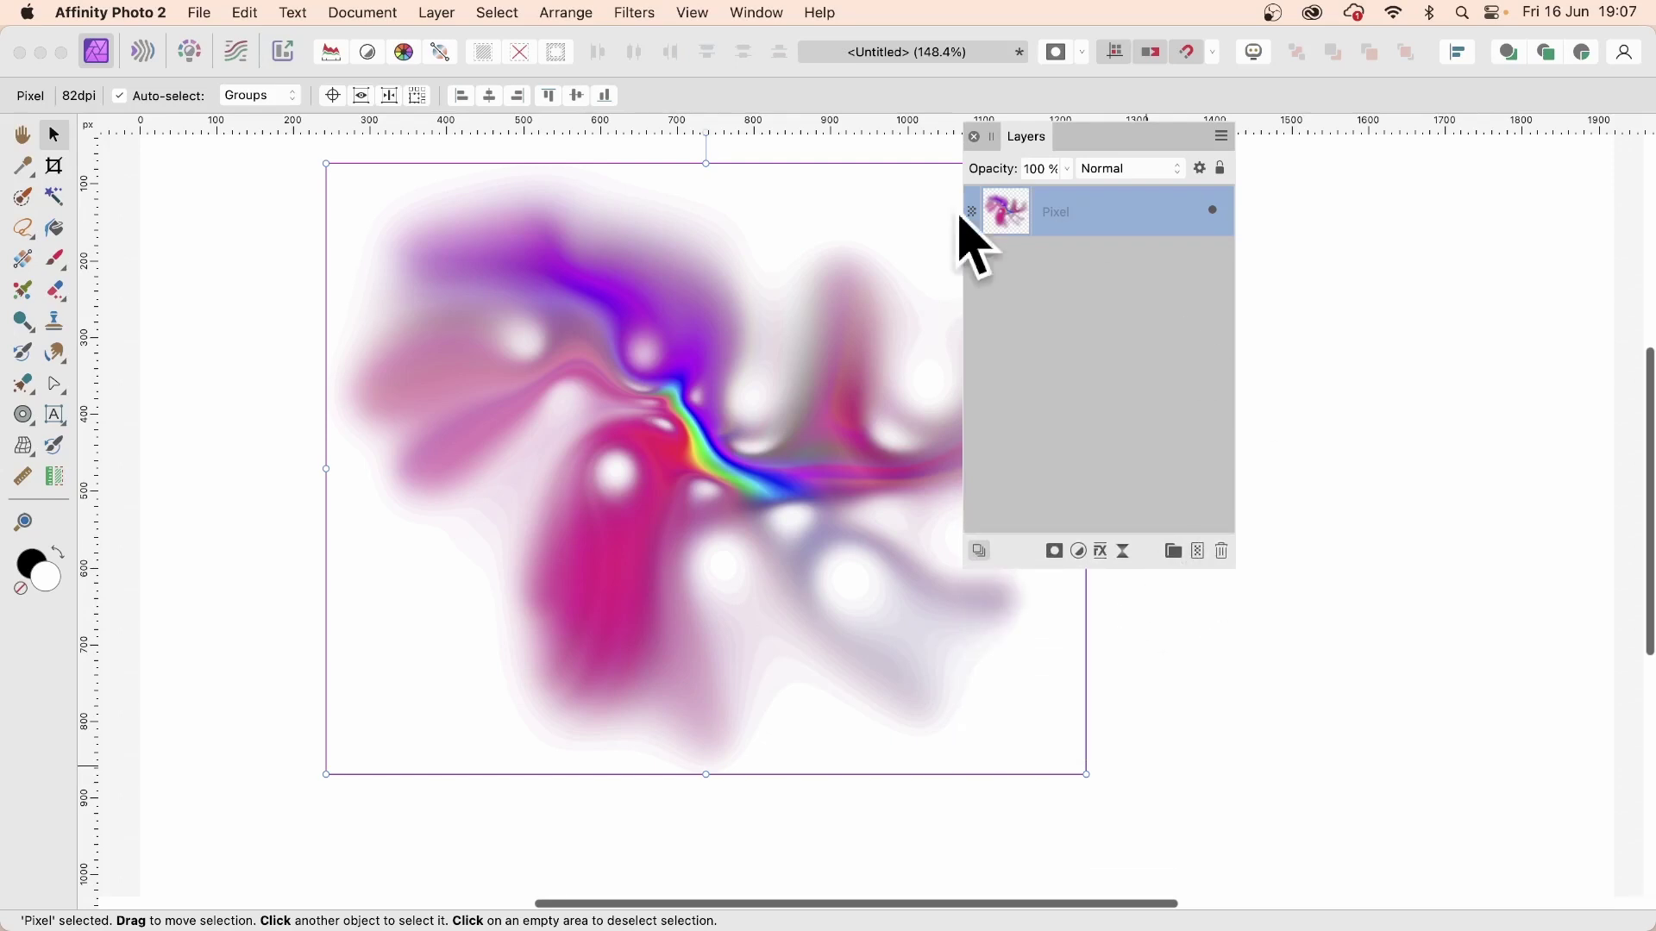
Enable the 3D layer effect, increasing its radius and softening edges to about 3 px.
{"action": "left_click", "coordinate": [1102, 553]}
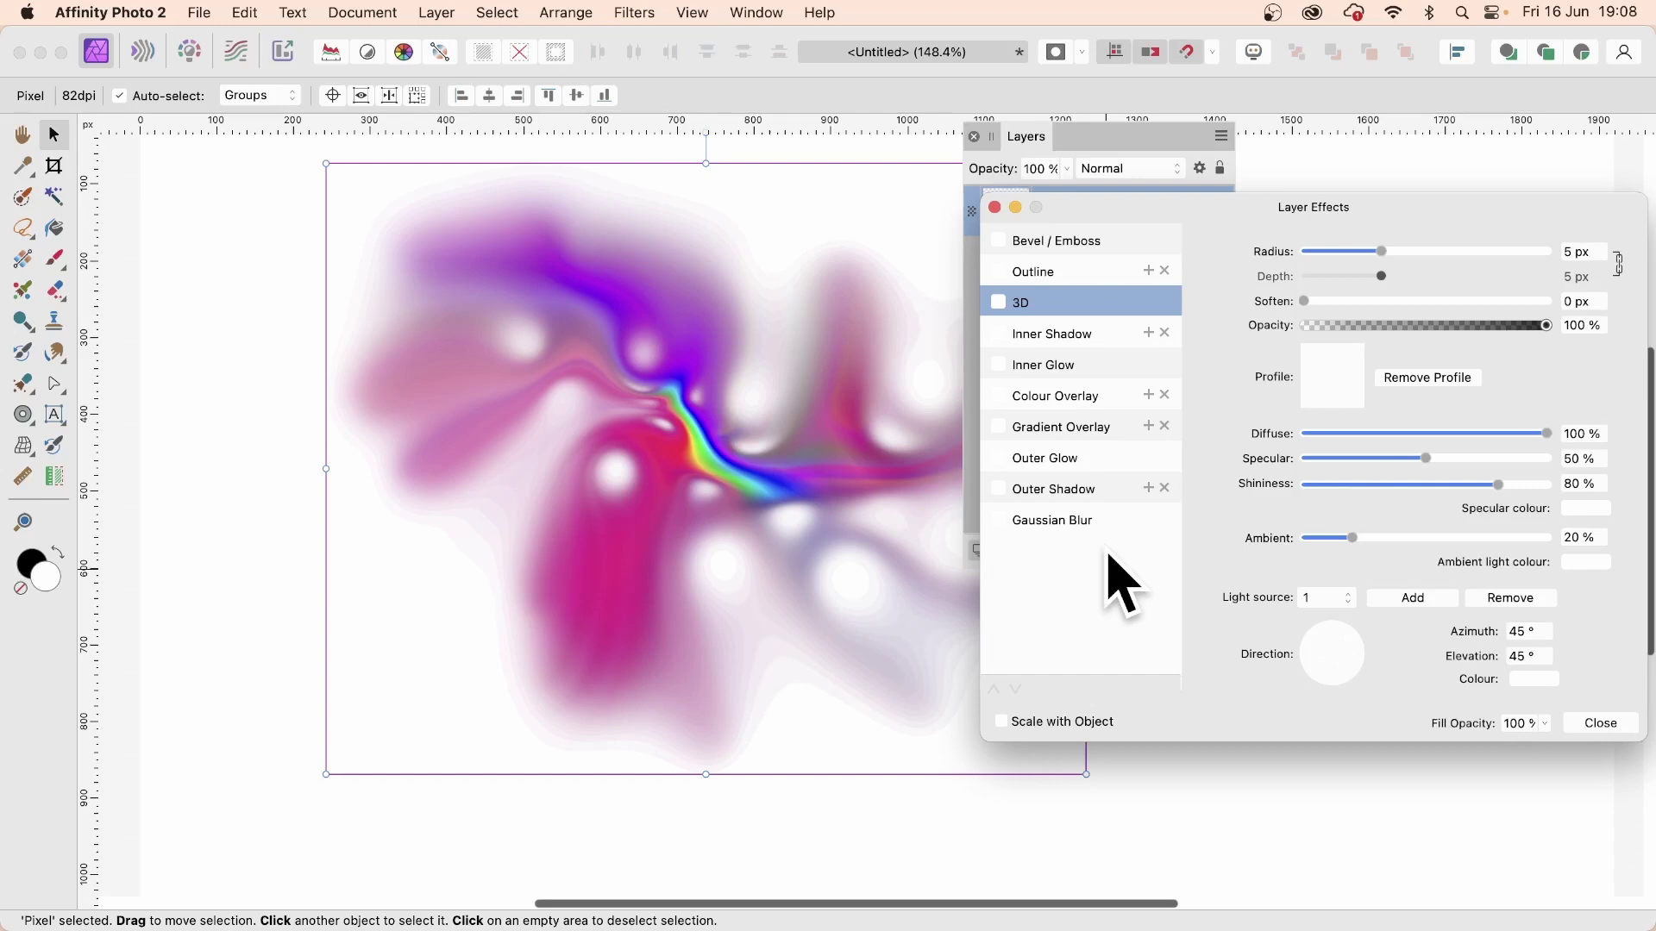
{"action": "left_click", "coordinate": [997, 301]}
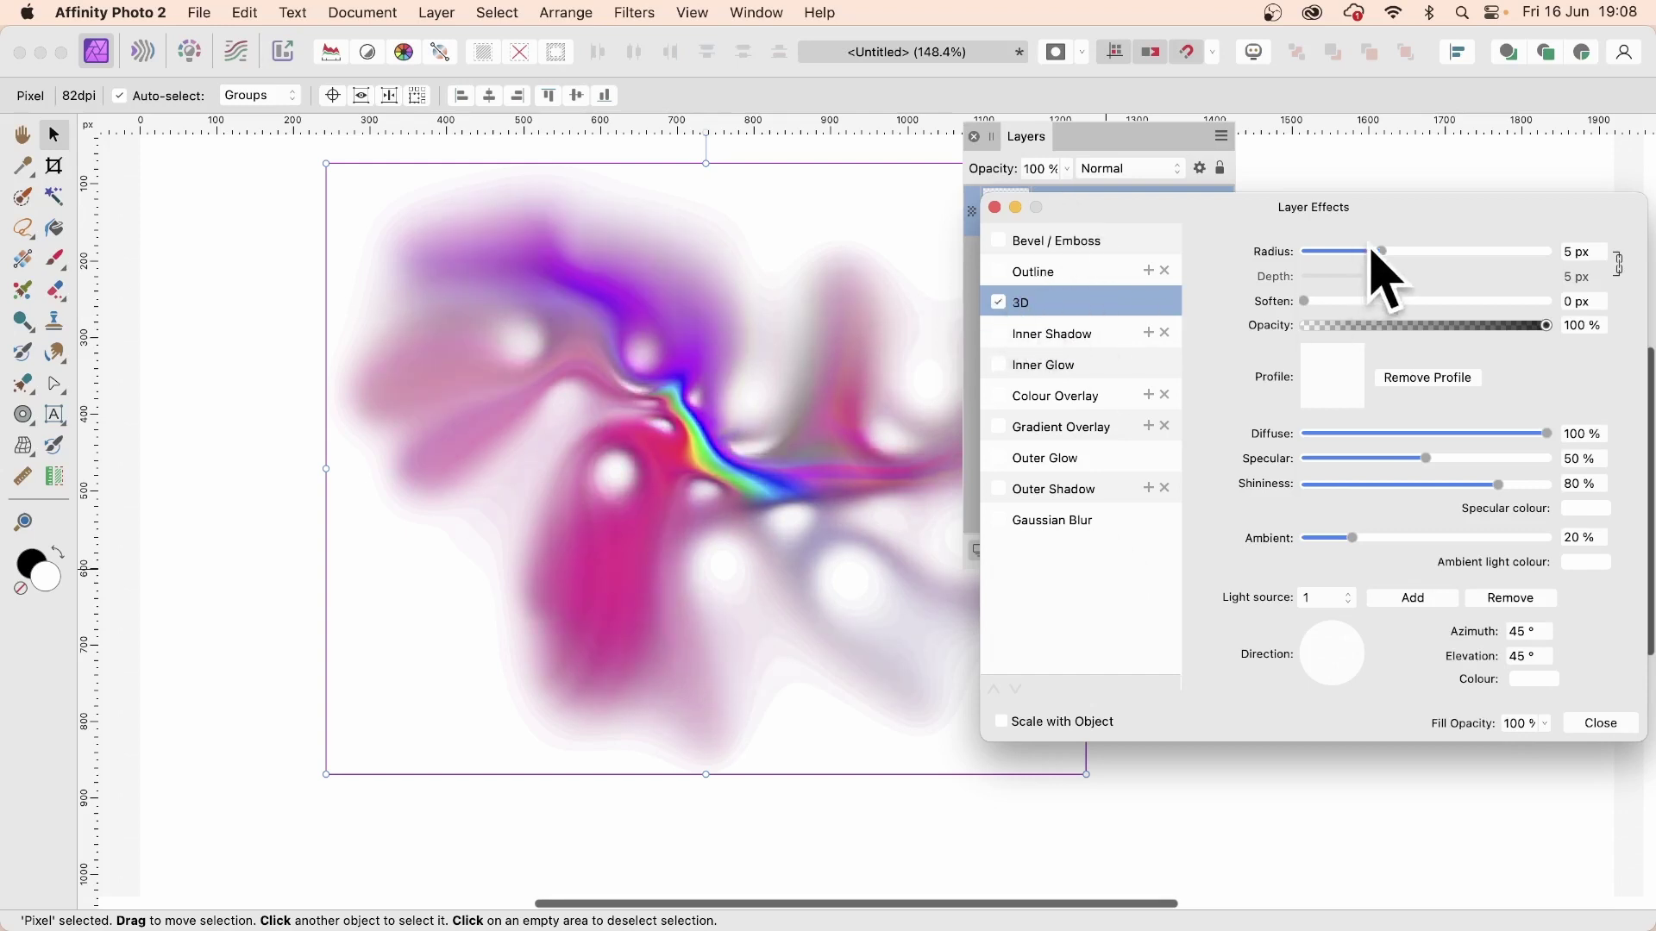
{"action": "left_click_drag", "start_coordinate": [1383, 252], "coordinate": [1436, 252]}
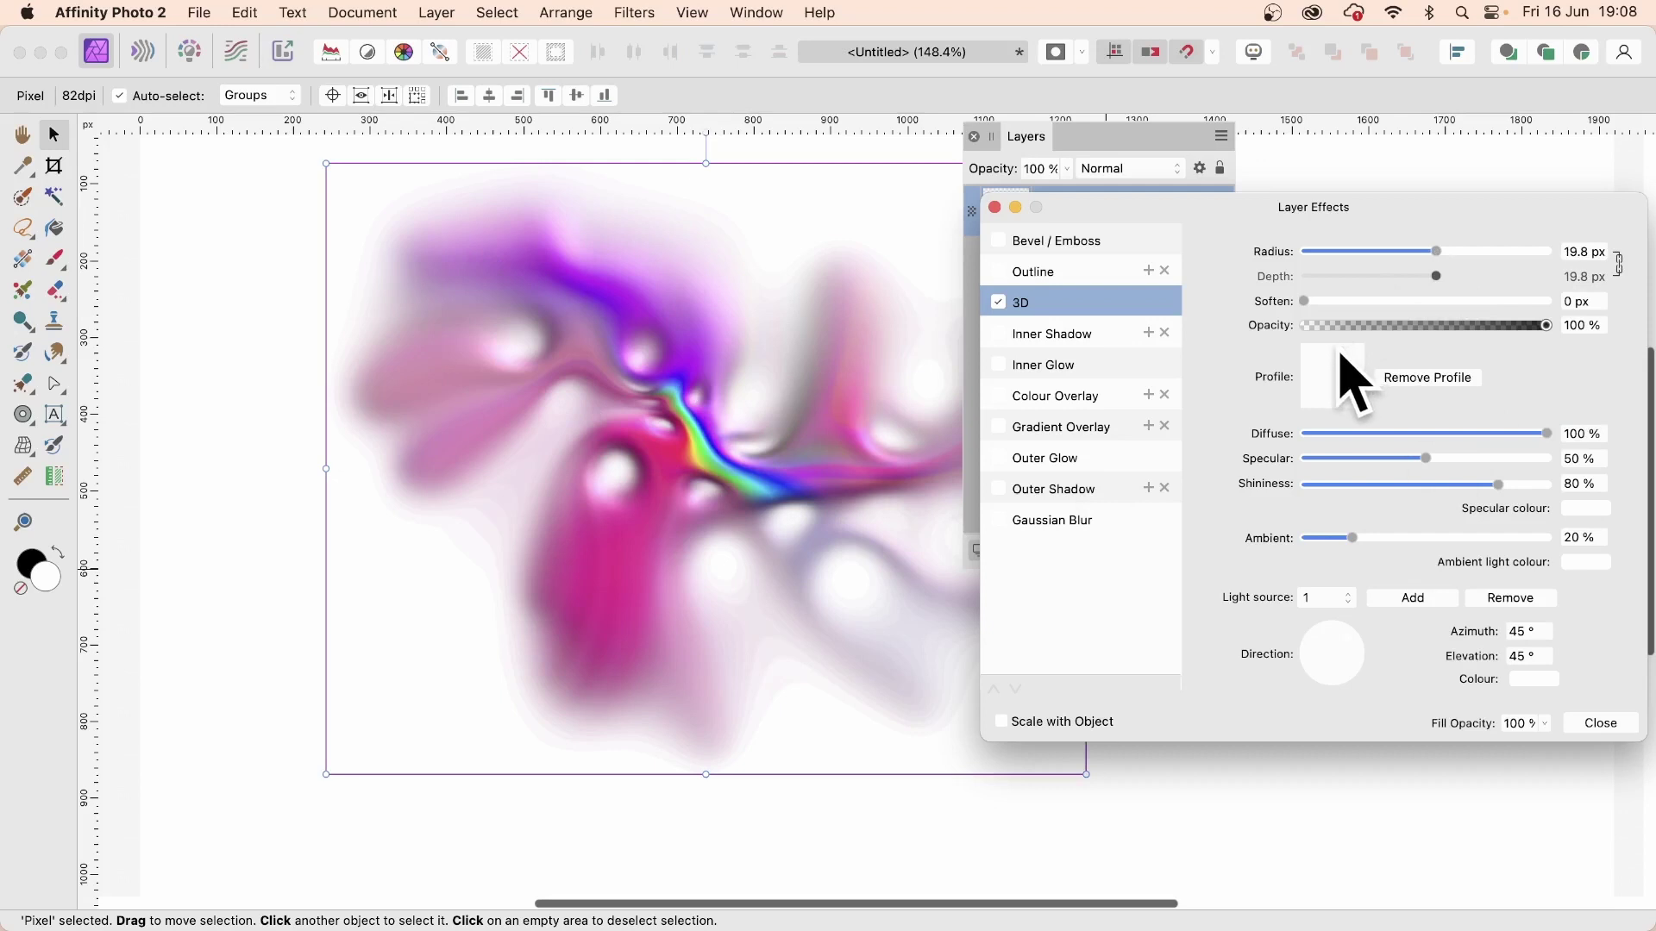
{"action": "left_click_drag", "start_coordinate": [1325, 301], "coordinate": [1390, 302]}
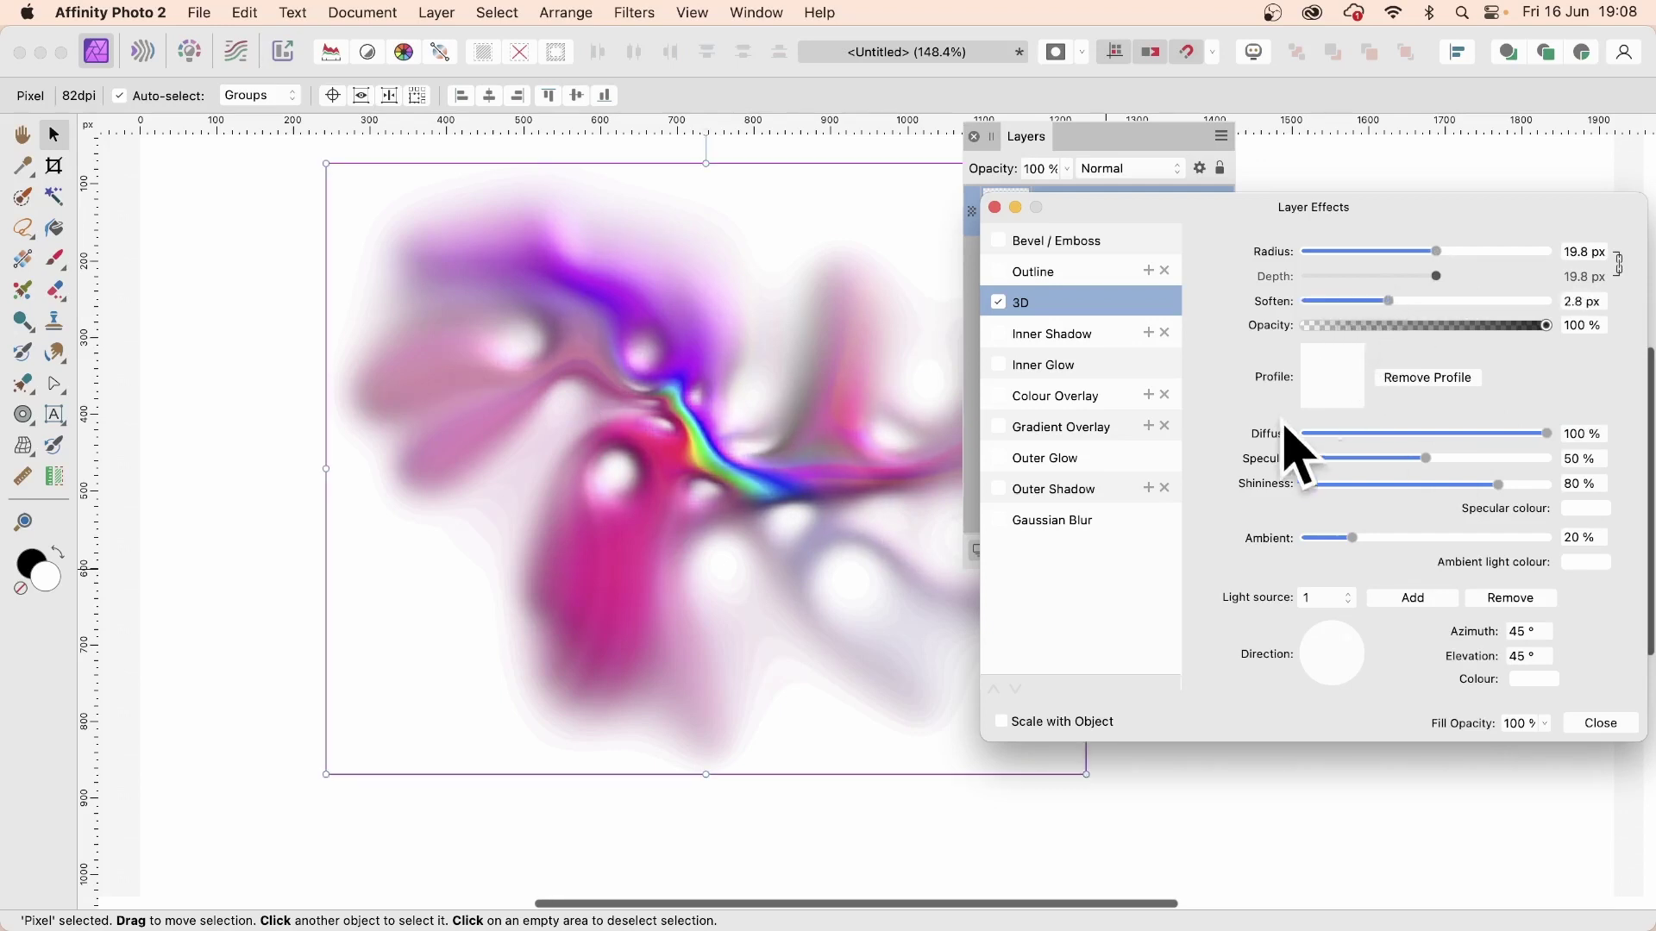
Try a standard profile curve, remove it, and raise the 3D radius to 28.6 px.
{"action": "left_click", "coordinate": [1345, 372]}
{"action": "left_click", "coordinate": [1378, 703]}
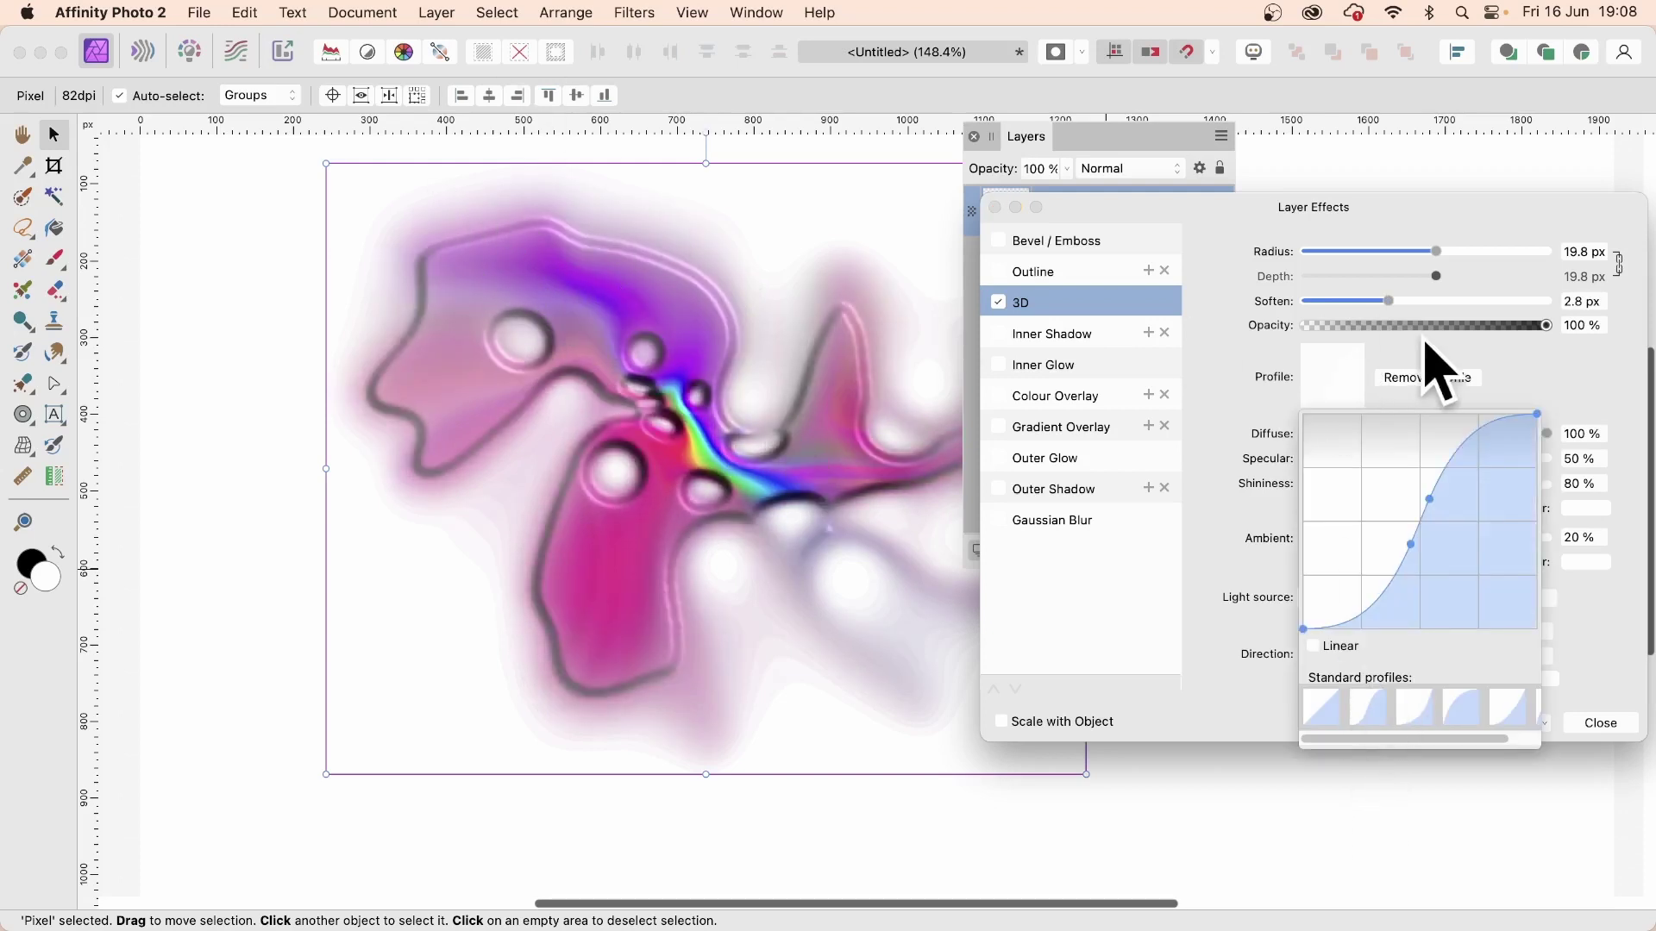
{"action": "left_click", "coordinate": [1445, 385]}
{"action": "left_click_drag", "start_coordinate": [1388, 301], "coordinate": [1466, 251]}
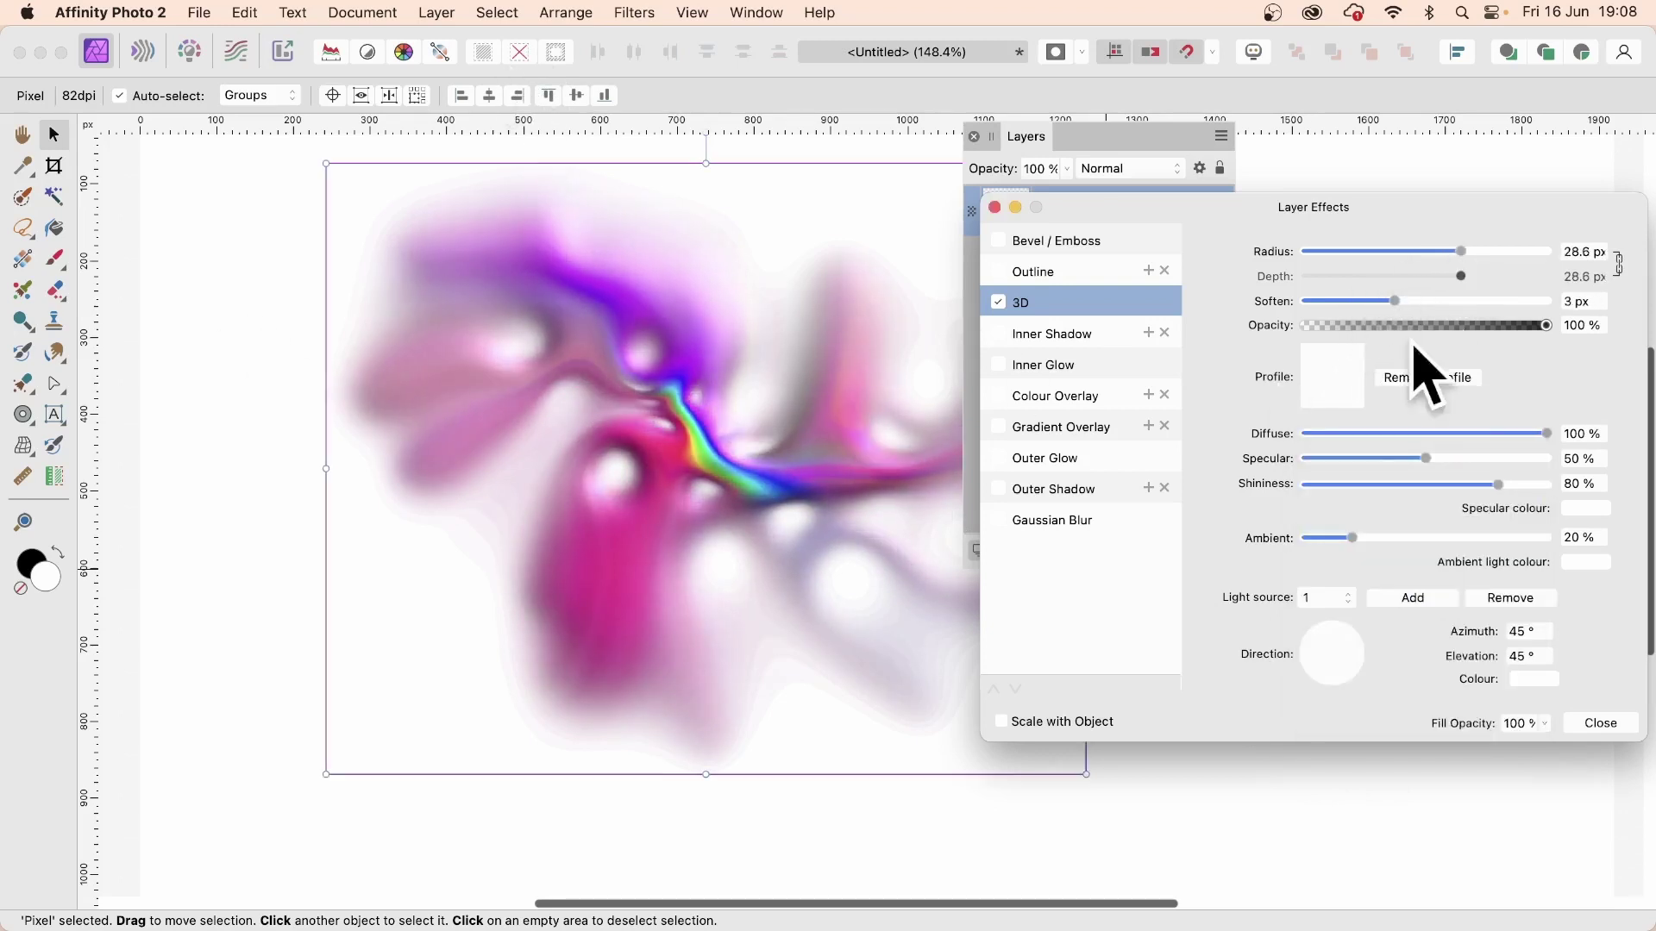
Angle the 3D light to 141.6° azimuth and 49.5° elevation.
{"action": "left_click", "coordinate": [1335, 659]}
{"action": "left_click_drag", "start_coordinate": [1336, 659], "coordinate": [1322, 649]}
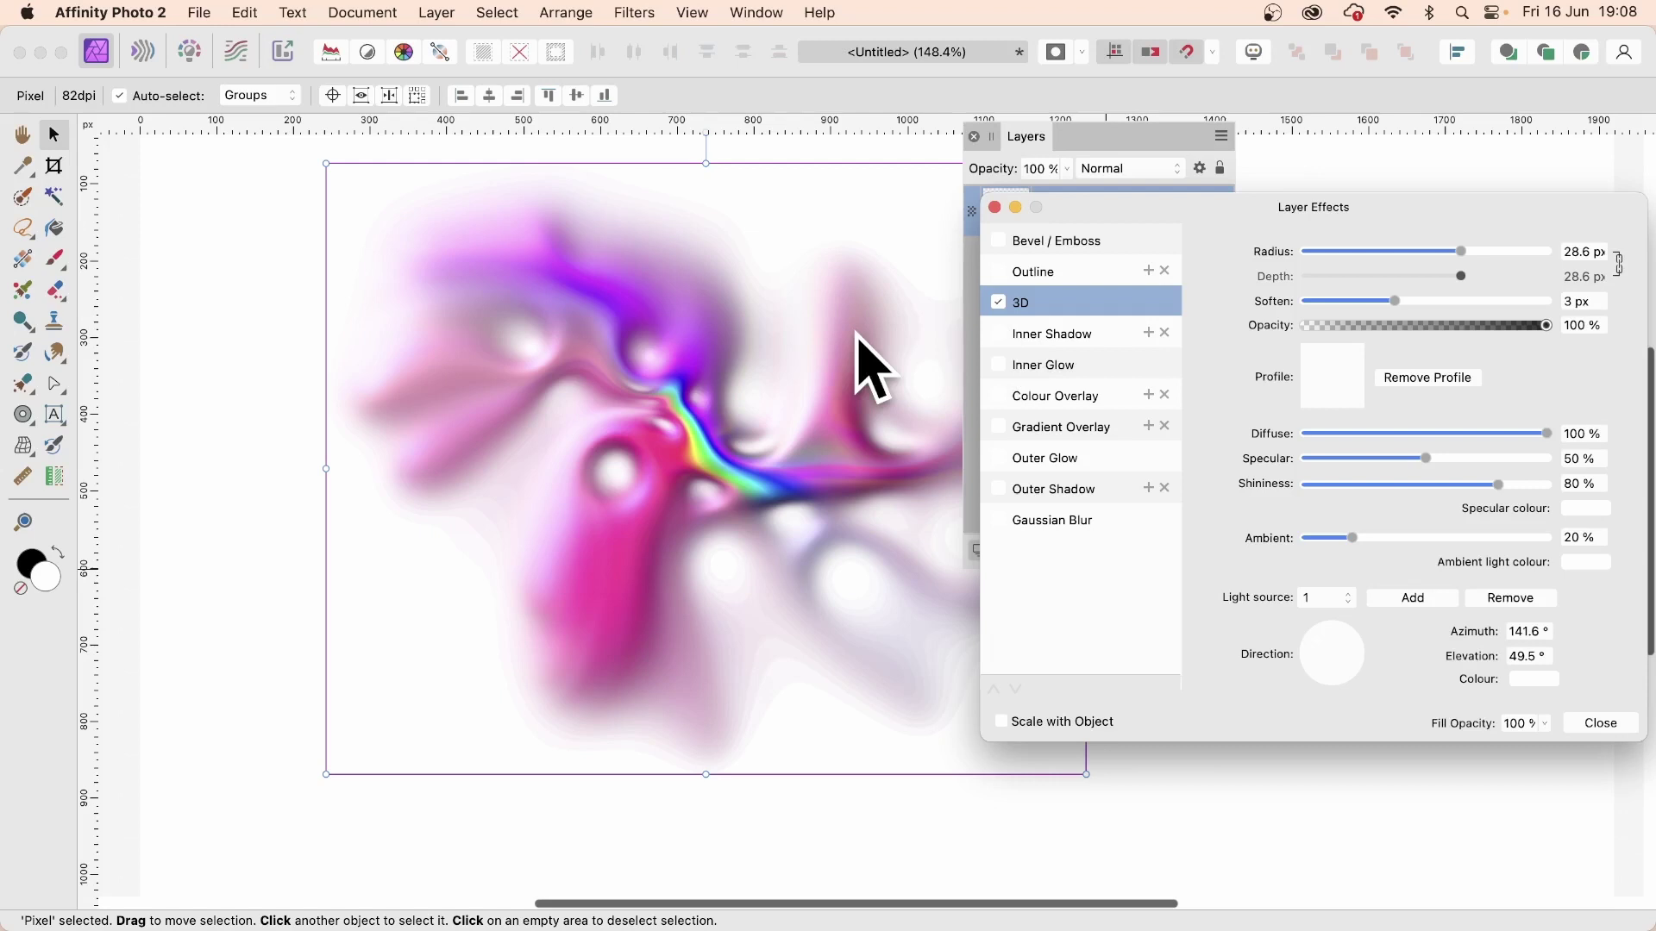
{"action": "left_click_drag", "start_coordinate": [1238, 217], "coordinate": [942, 178]}
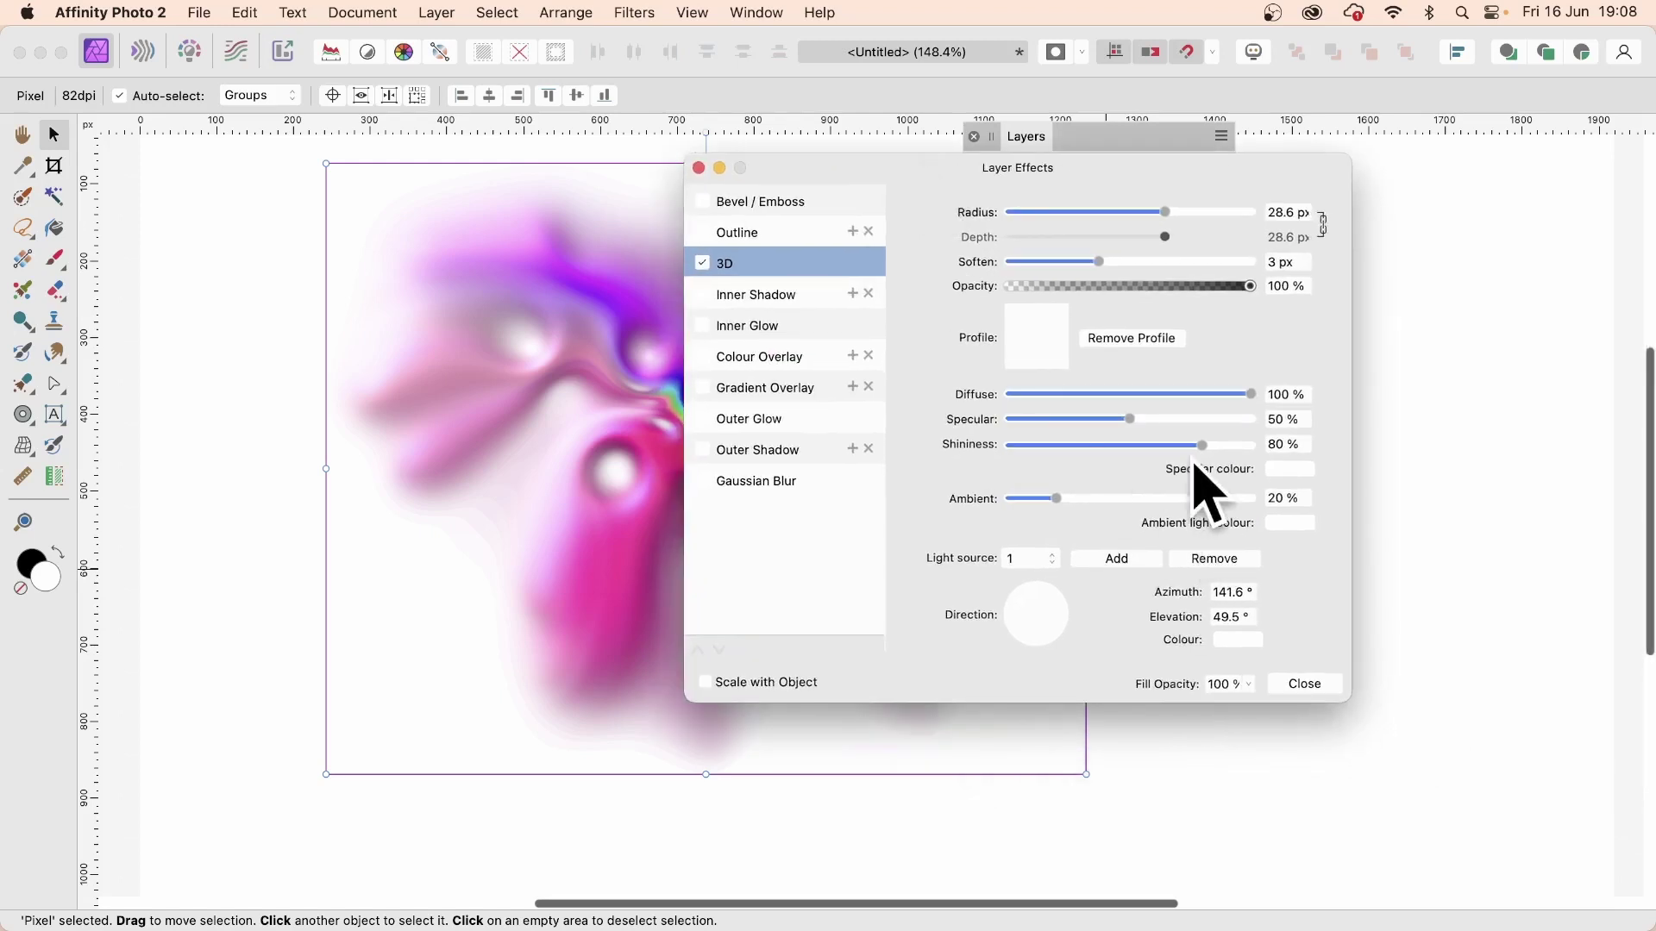
Close the layer effects and create a linked duplicate of the swirl layer.
{"action": "left_click", "coordinate": [1311, 686]}
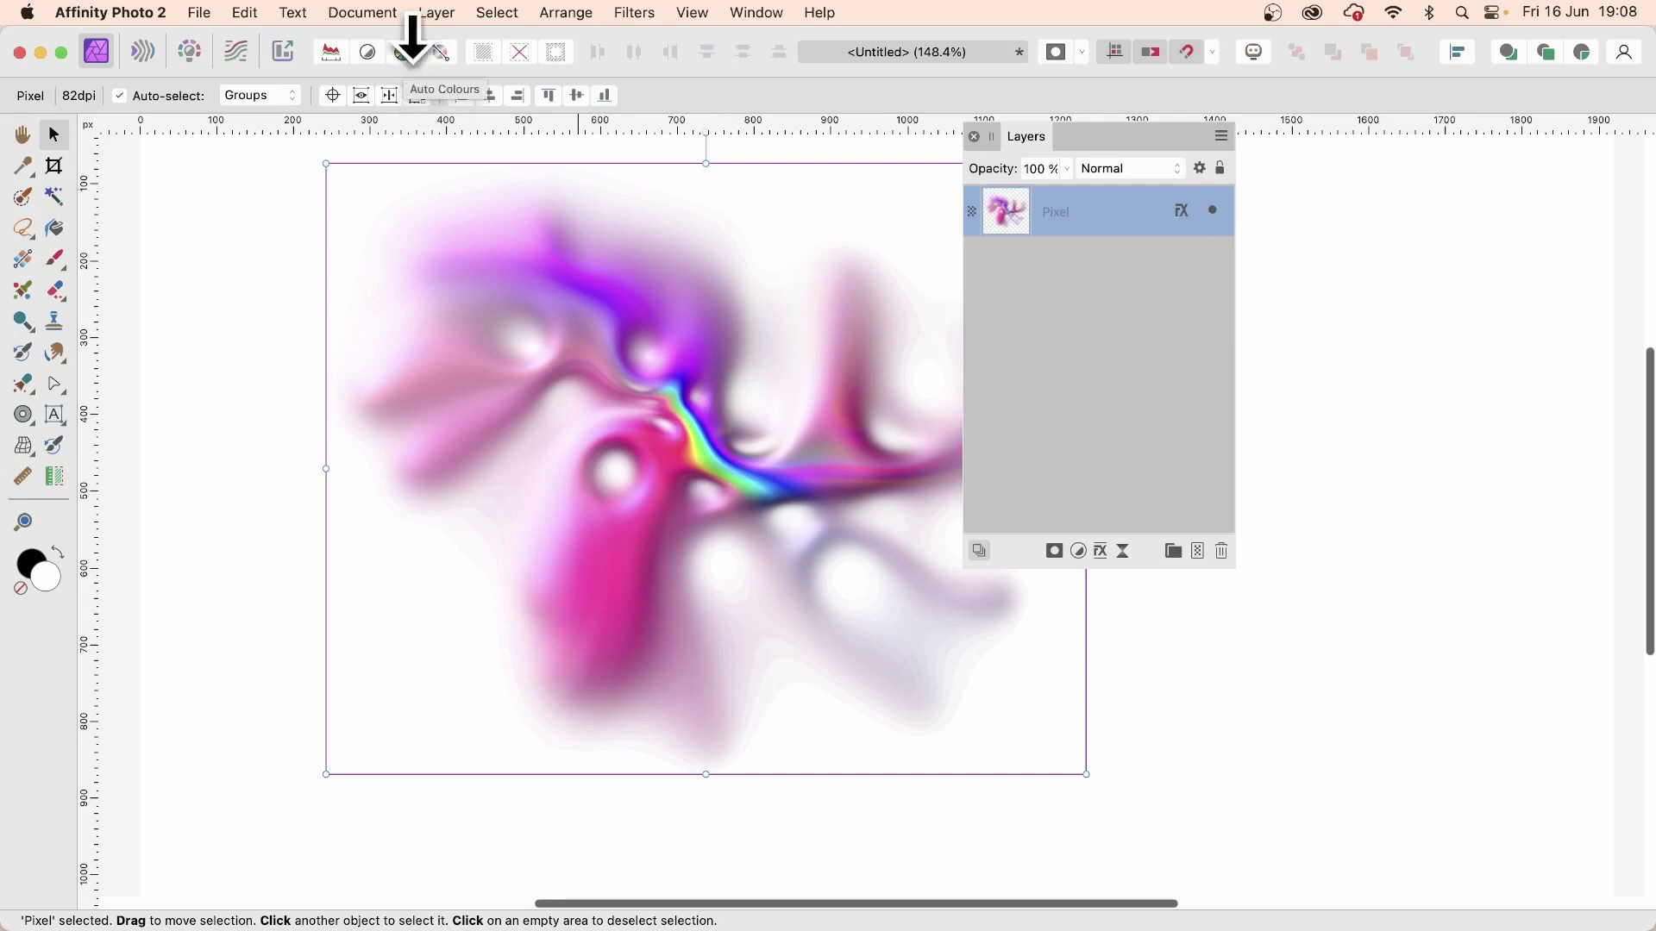
{"action": "left_click", "coordinate": [435, 12]}
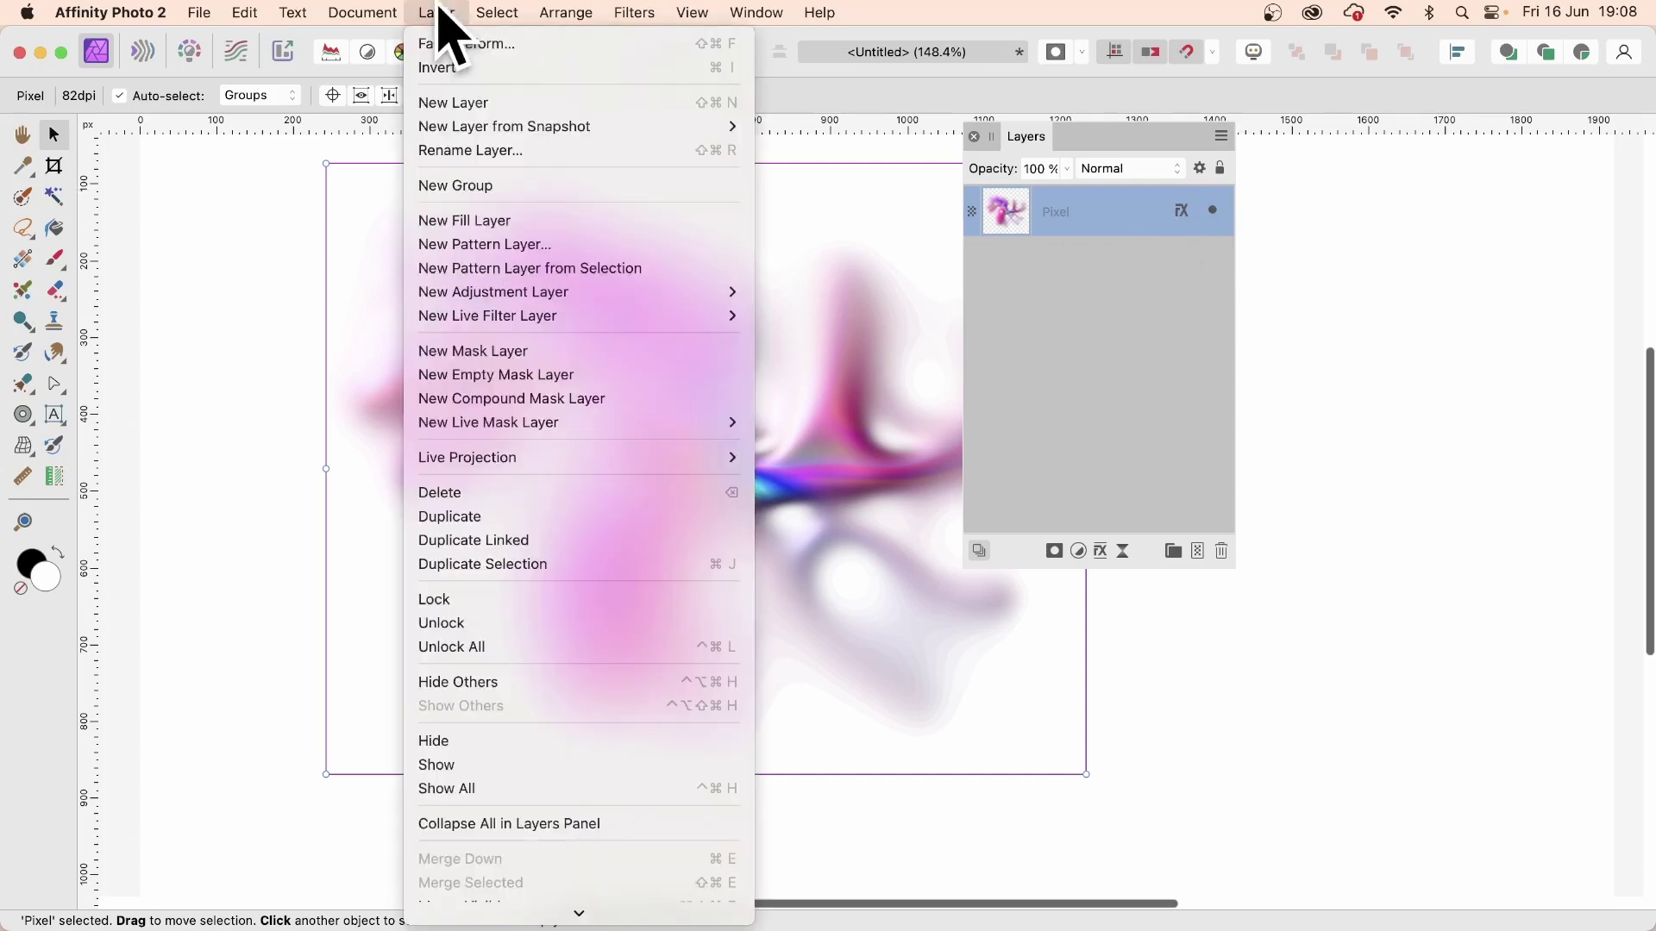
{"action": "left_click", "coordinate": [580, 539]}
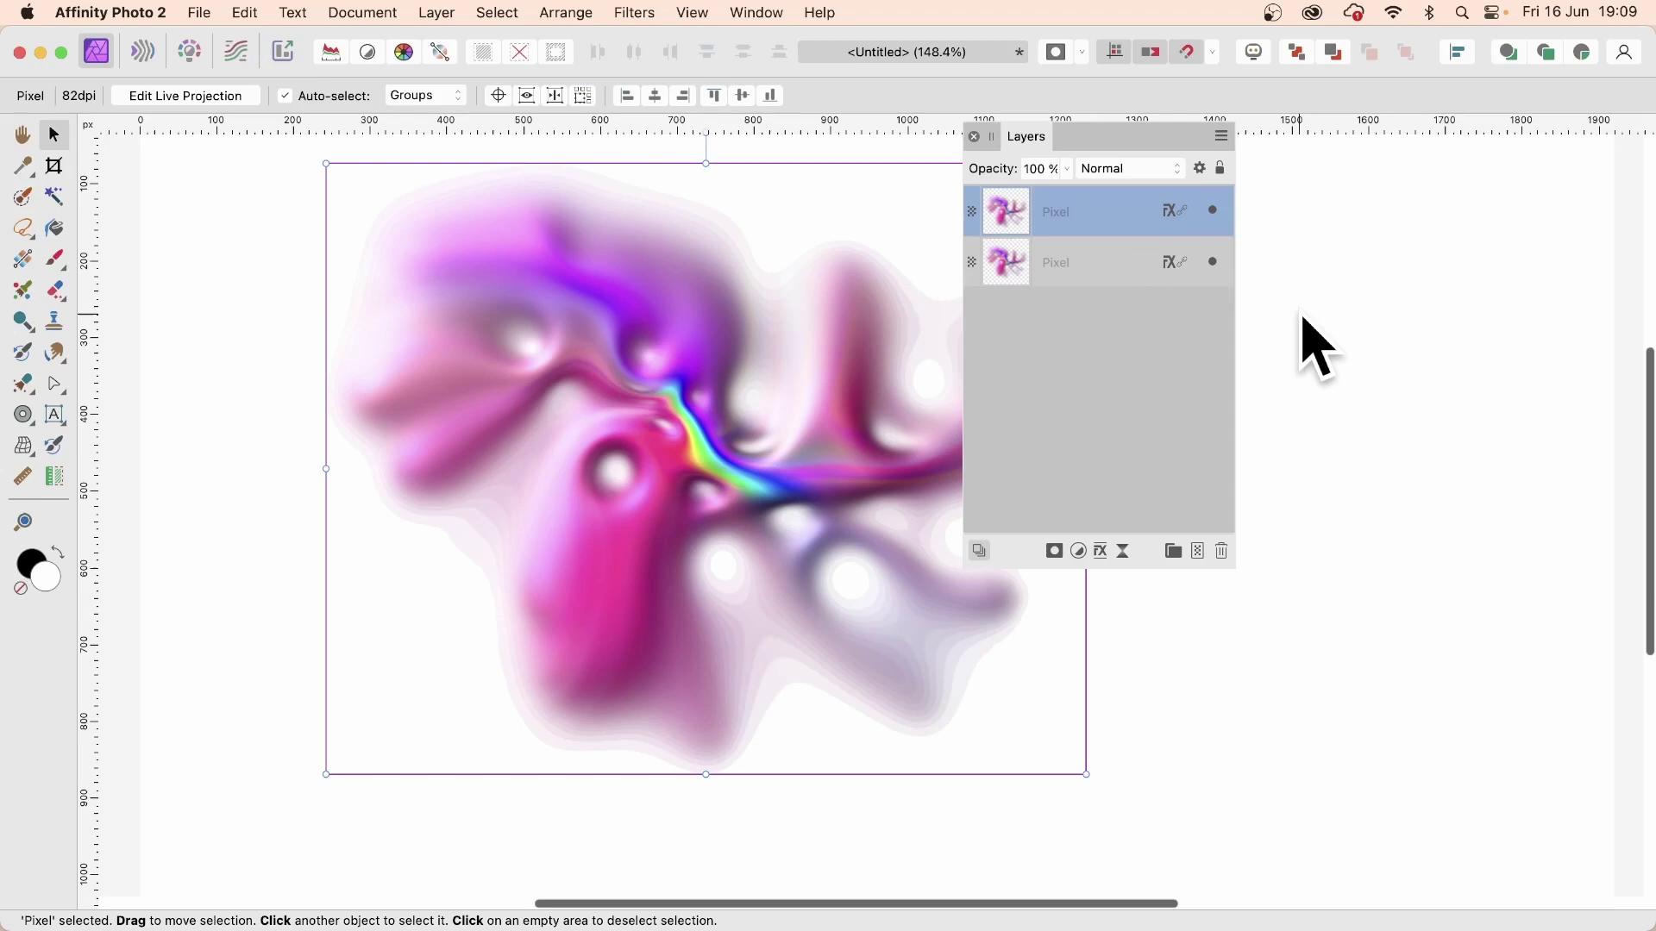
Resize and reposition the linked copy, then rotate it about 20° clockwise.
{"action": "left_click_drag", "start_coordinate": [325, 164], "coordinate": [521, 325]}
{"action": "left_click_drag", "start_coordinate": [765, 495], "coordinate": [567, 485]}
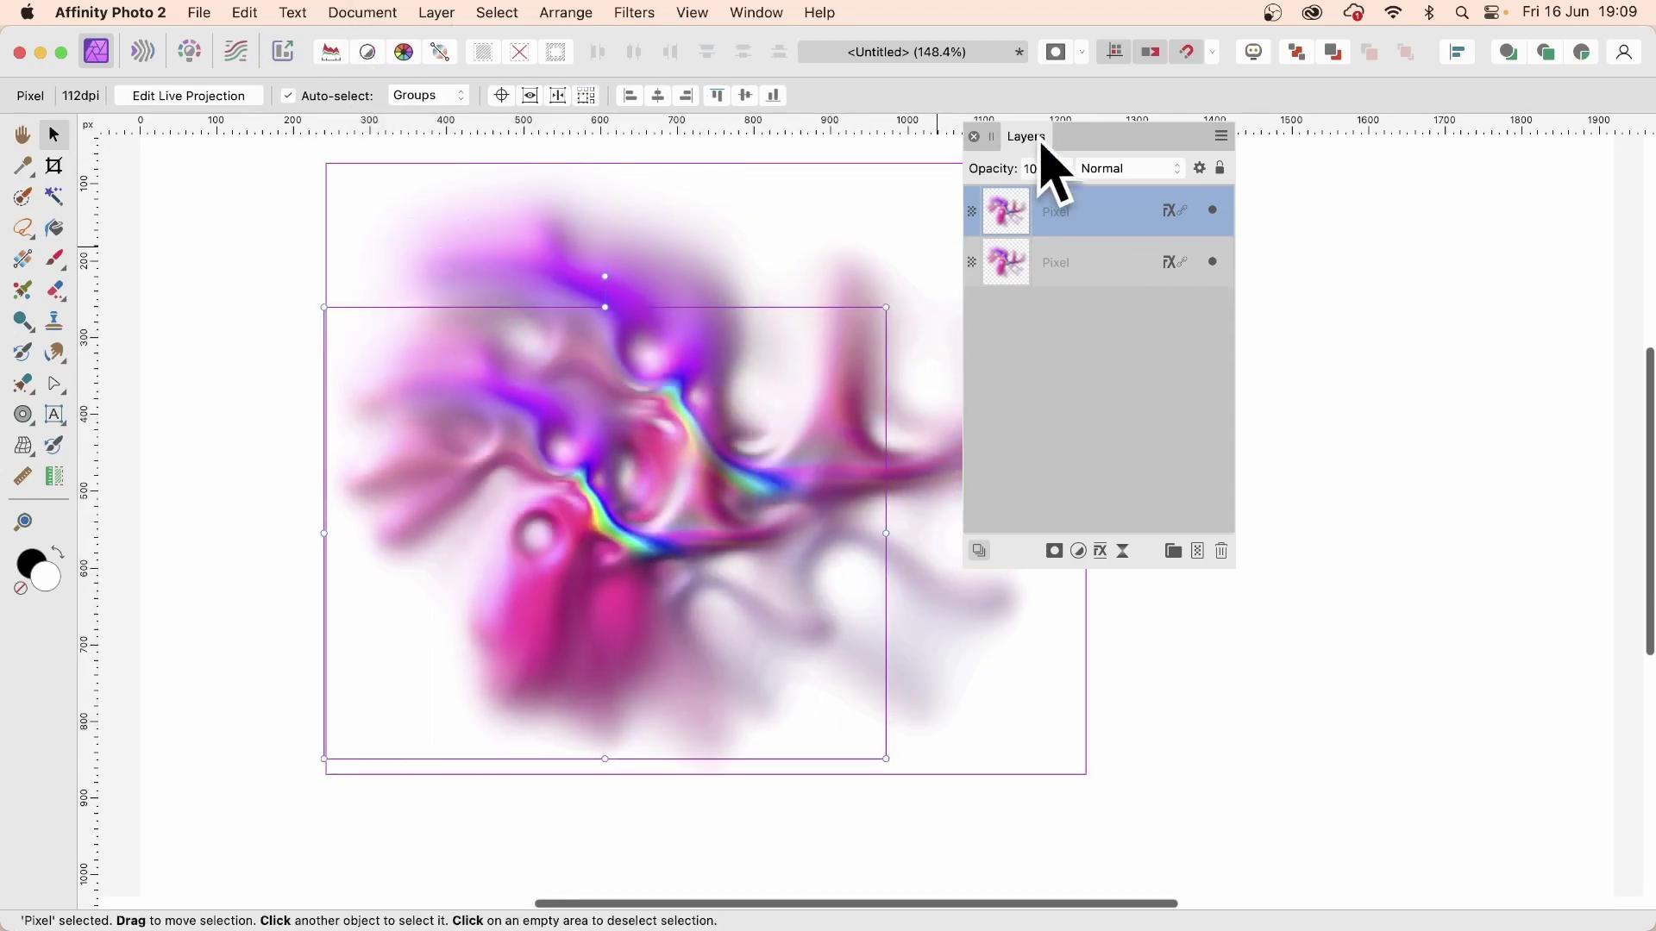
{"action": "left_click_drag", "start_coordinate": [1035, 138], "coordinate": [1201, 192]}
{"action": "left_click_drag", "start_coordinate": [578, 475], "coordinate": [629, 353]}
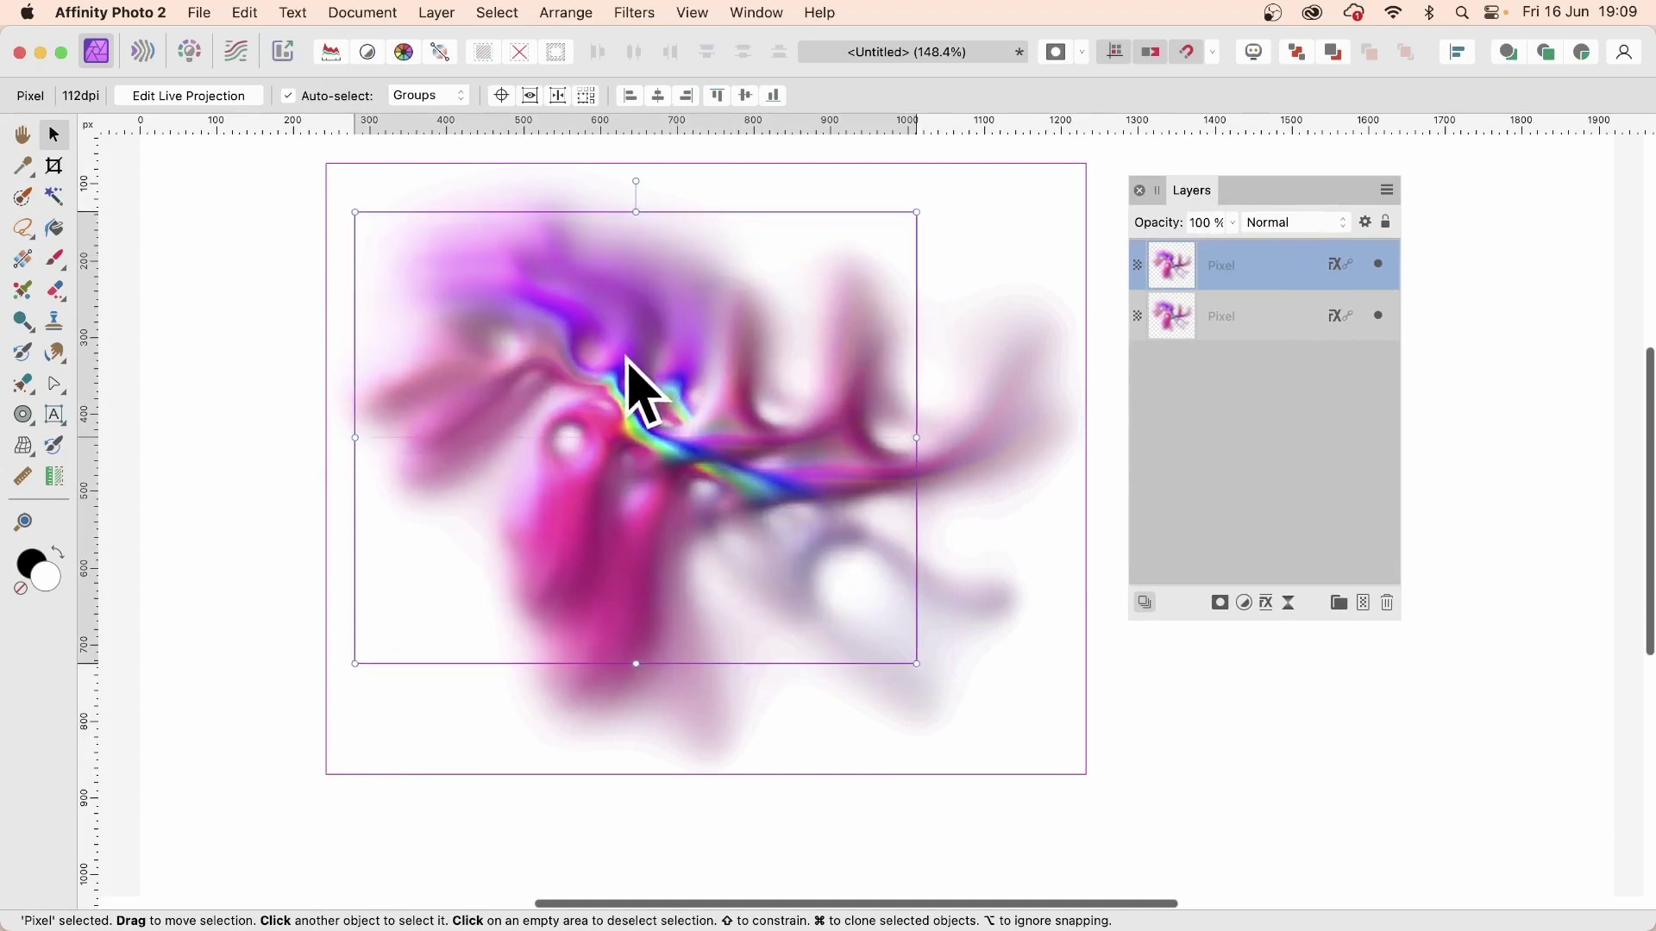
{"action": "left_click_drag", "start_coordinate": [918, 666], "coordinate": [993, 724]}
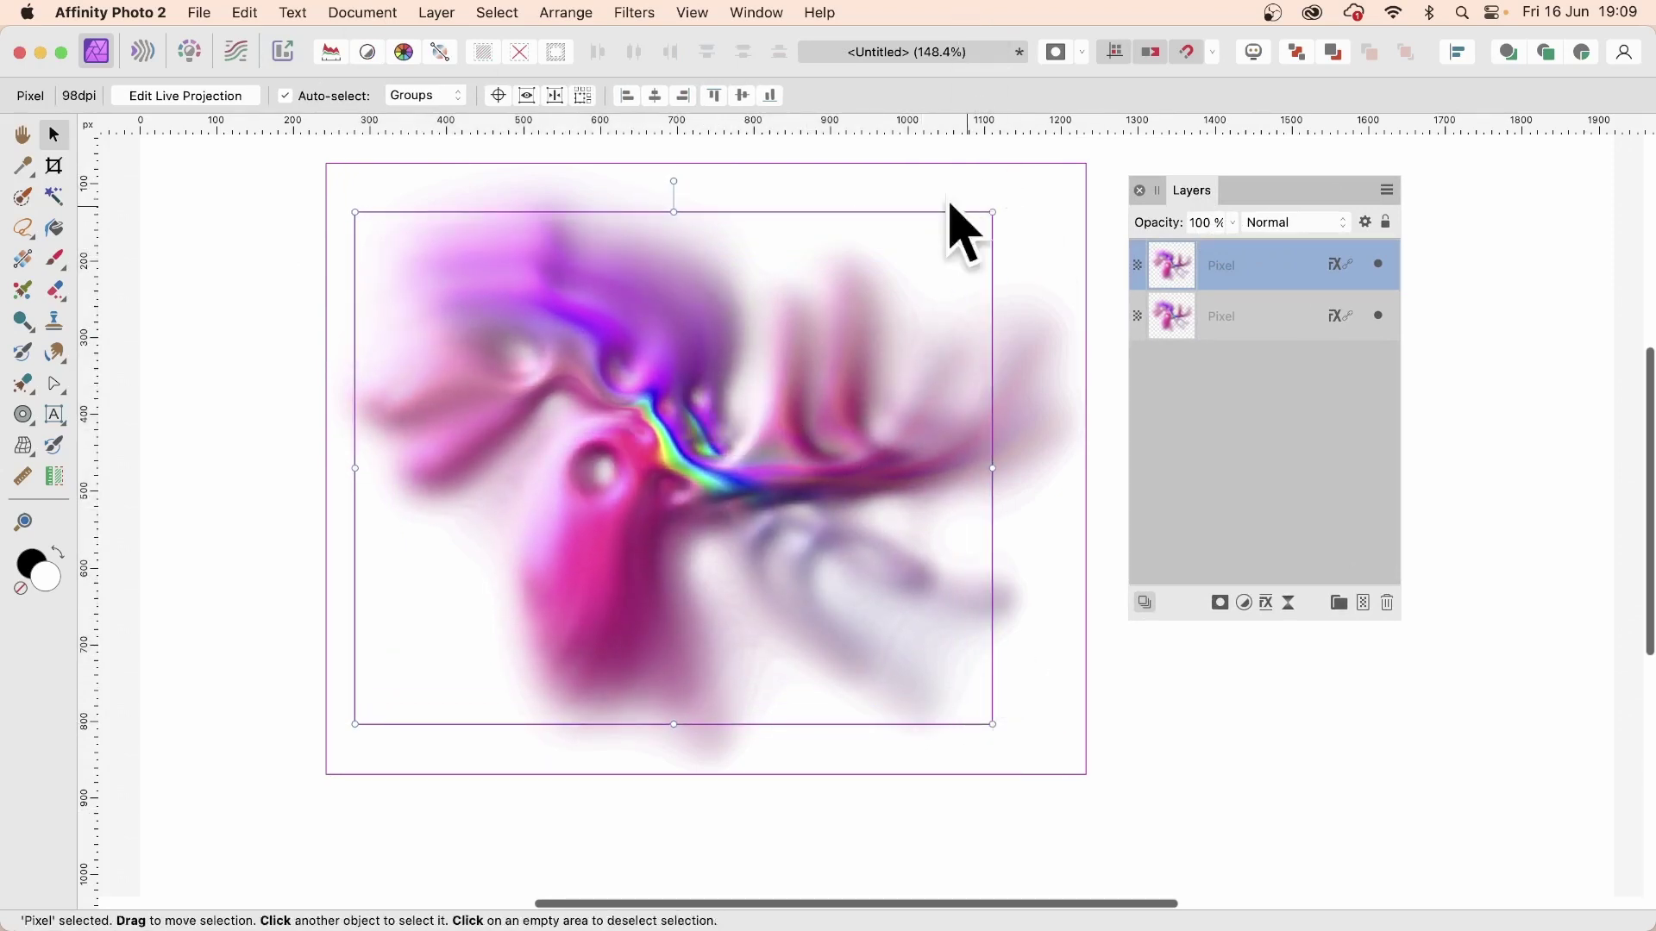
{"action": "left_click_drag", "start_coordinate": [676, 184], "coordinate": [780, 200]}
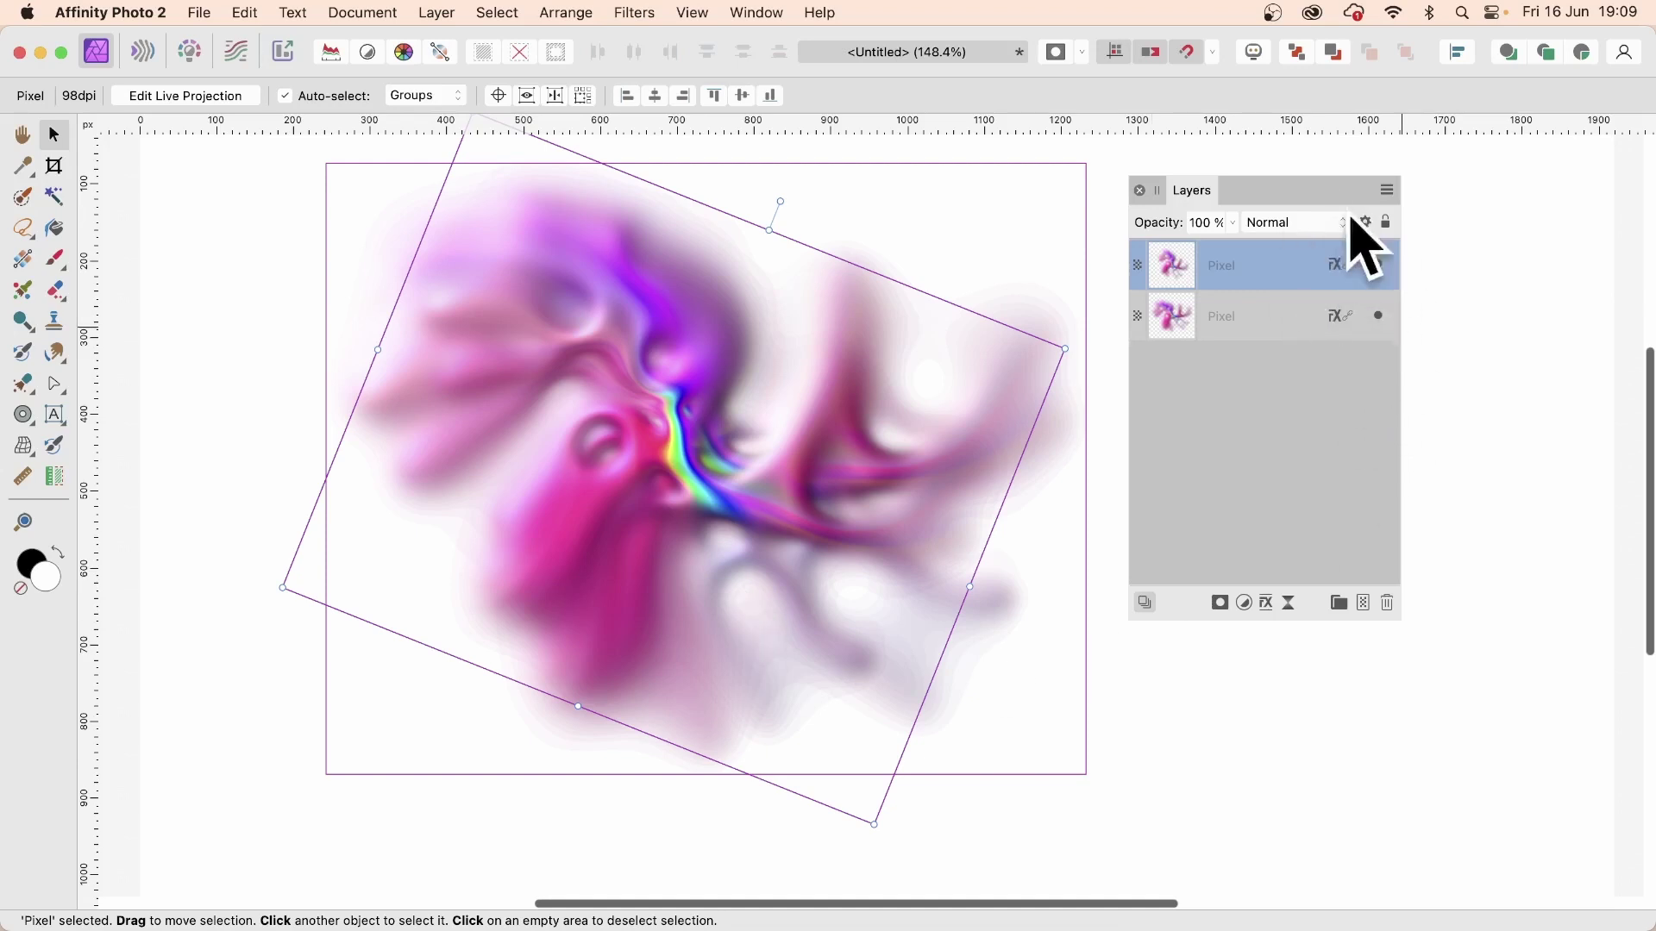
Add a third linked copy, shrink it, shift it up-right and rotate it to -44.4°.
{"action": "left_click", "coordinate": [437, 14]}
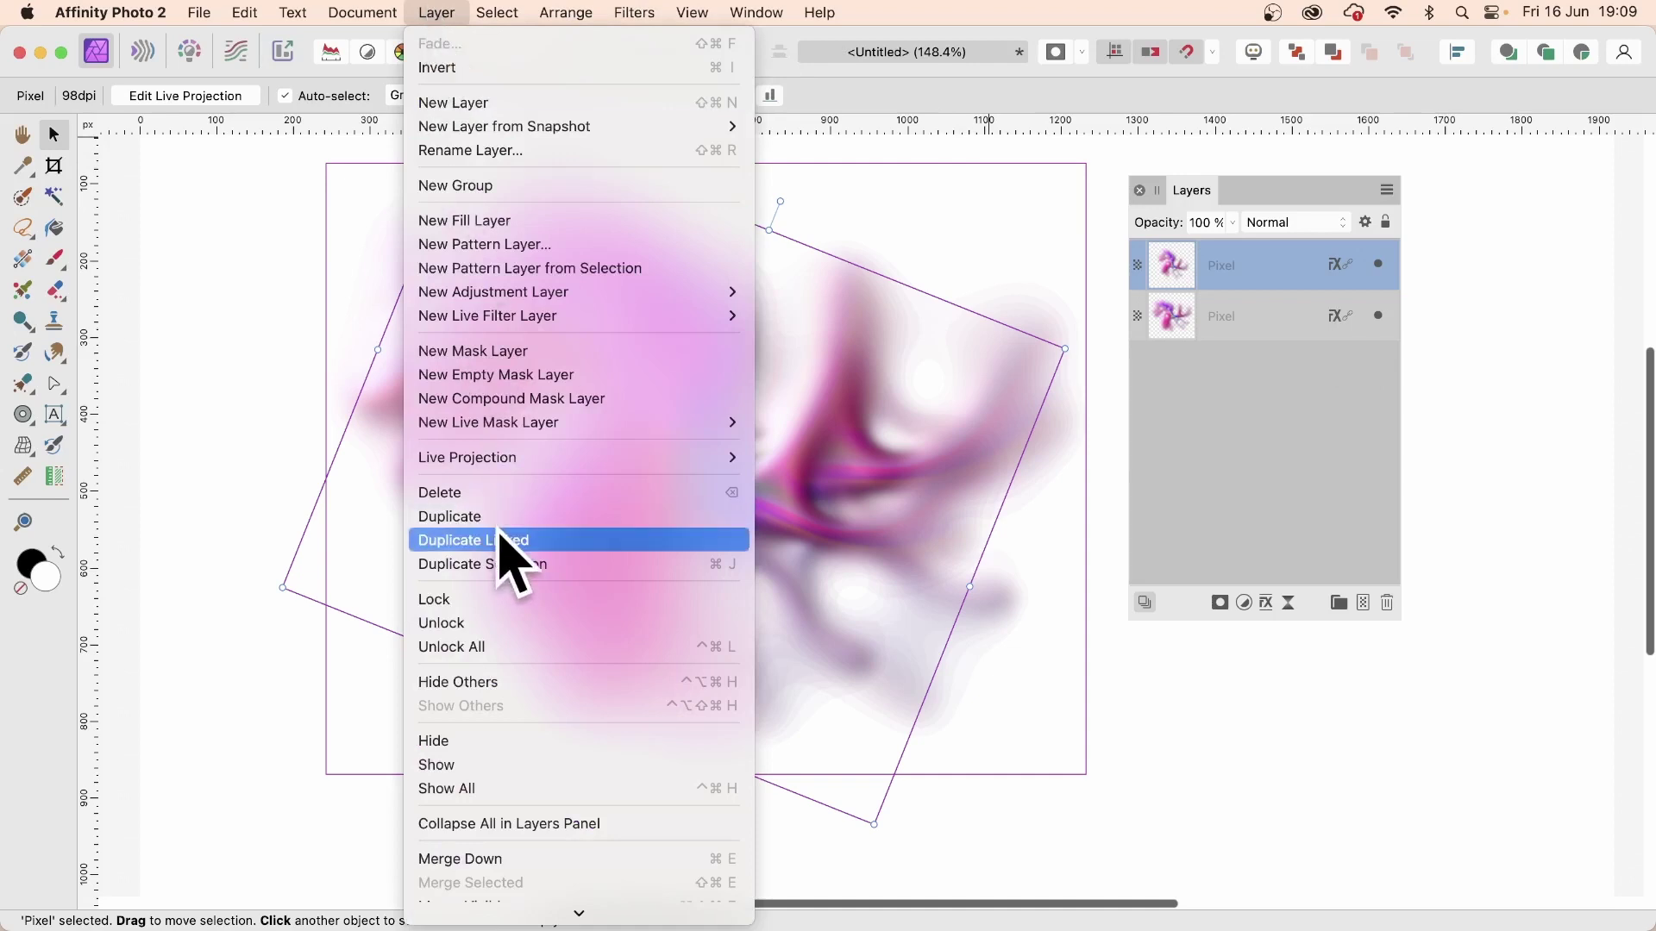
{"action": "left_click", "coordinate": [708, 535]}
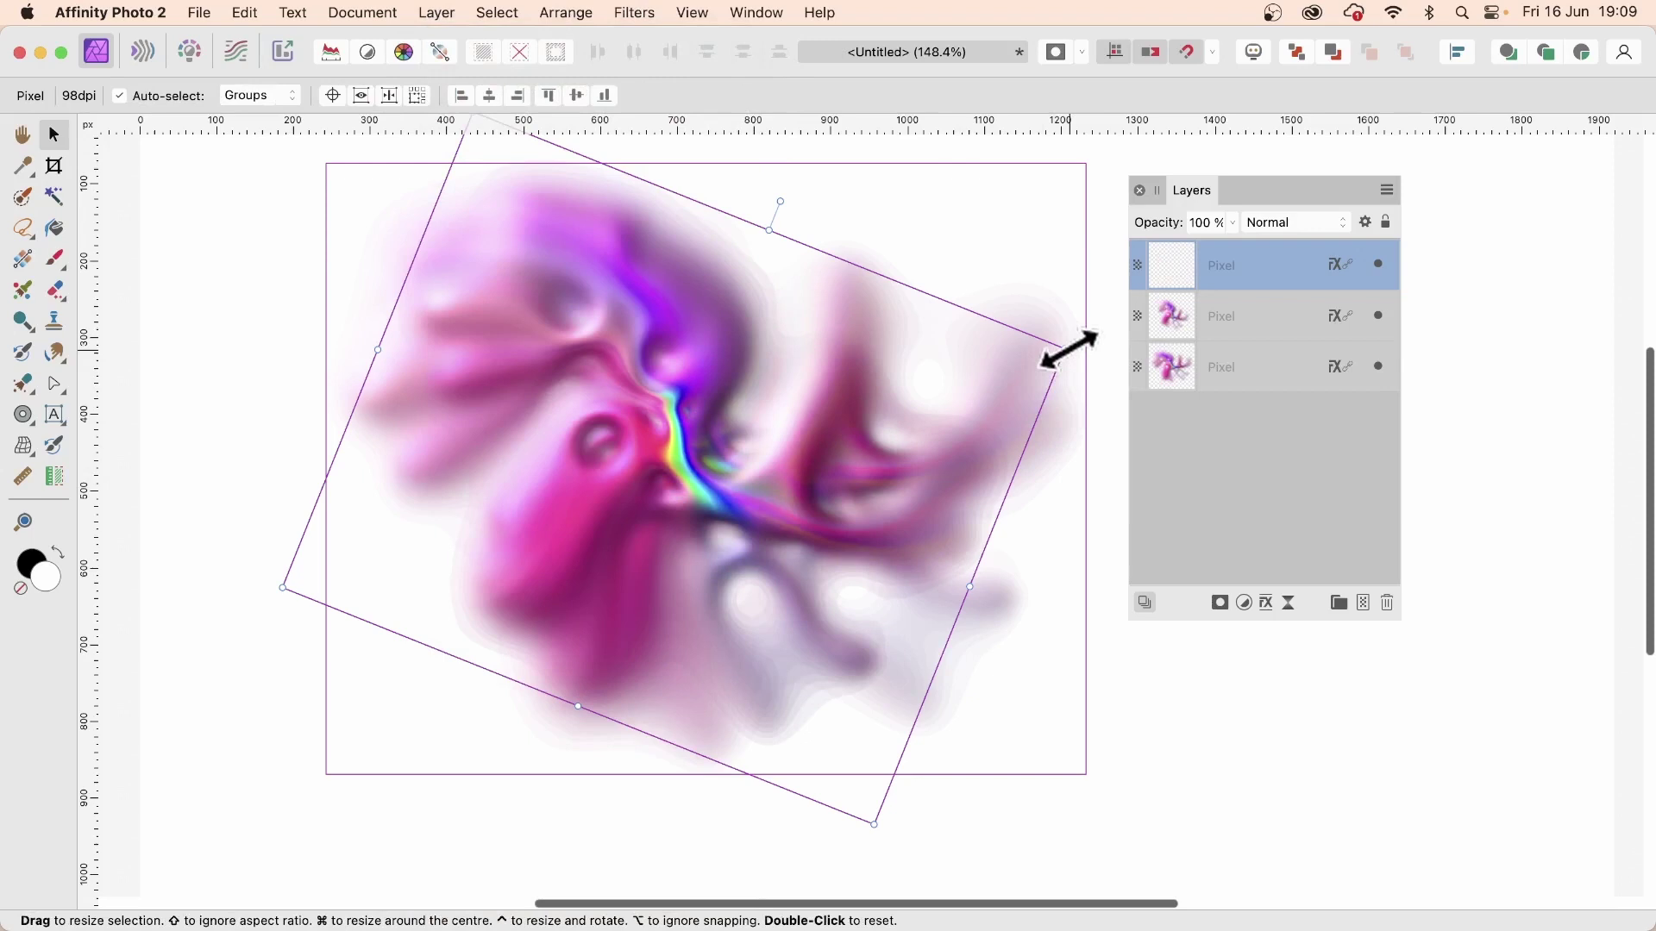
{"action": "left_click_drag", "start_coordinate": [1064, 351], "coordinate": [861, 410]}
{"action": "left_click_drag", "start_coordinate": [702, 562], "coordinate": [822, 524]}
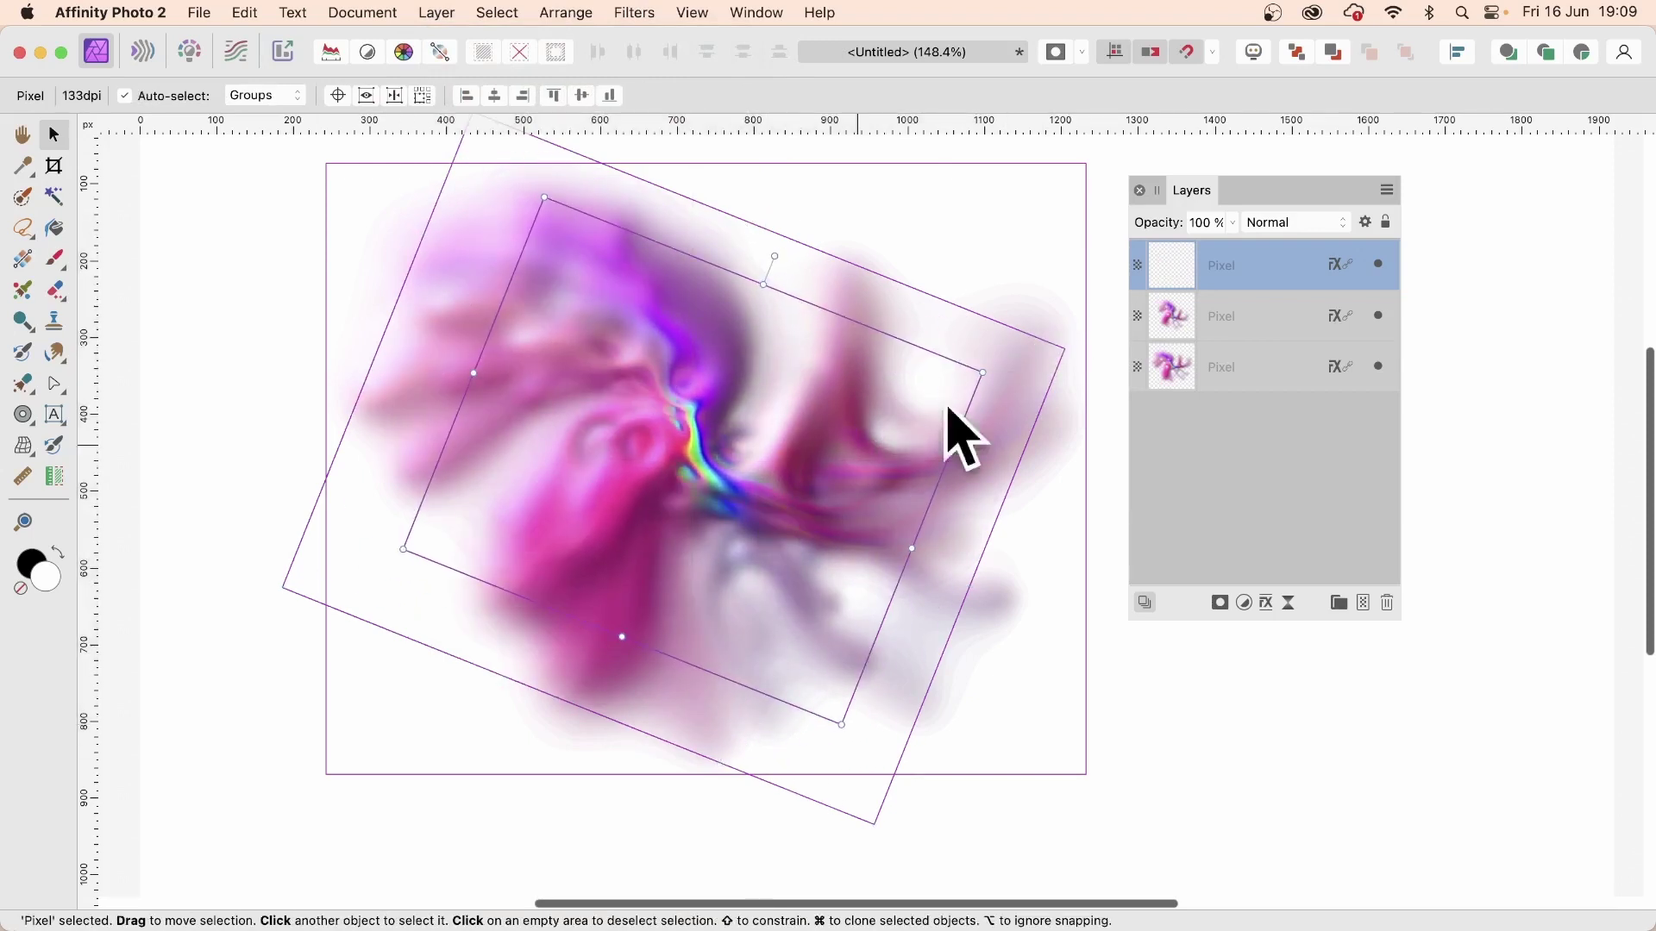
{"action": "left_click_drag", "start_coordinate": [775, 256], "coordinate": [863, 332]}
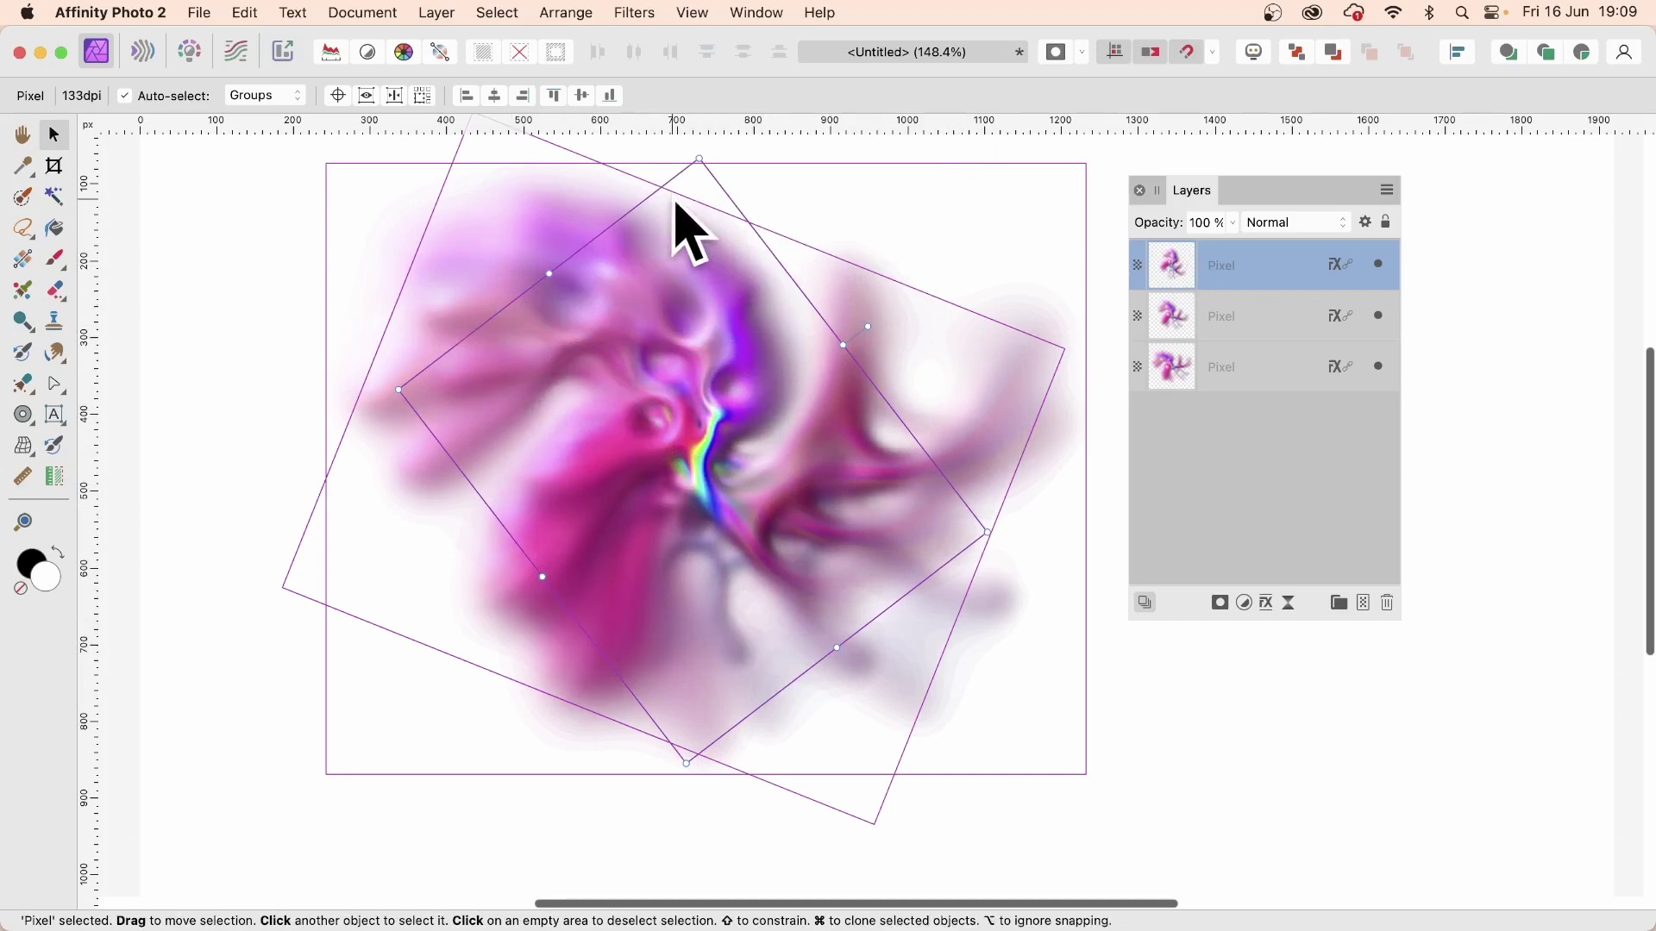
Add a fourth linked copy, squash it vertically and rotate it to -111.7°.
{"action": "left_click", "coordinate": [440, 11]}
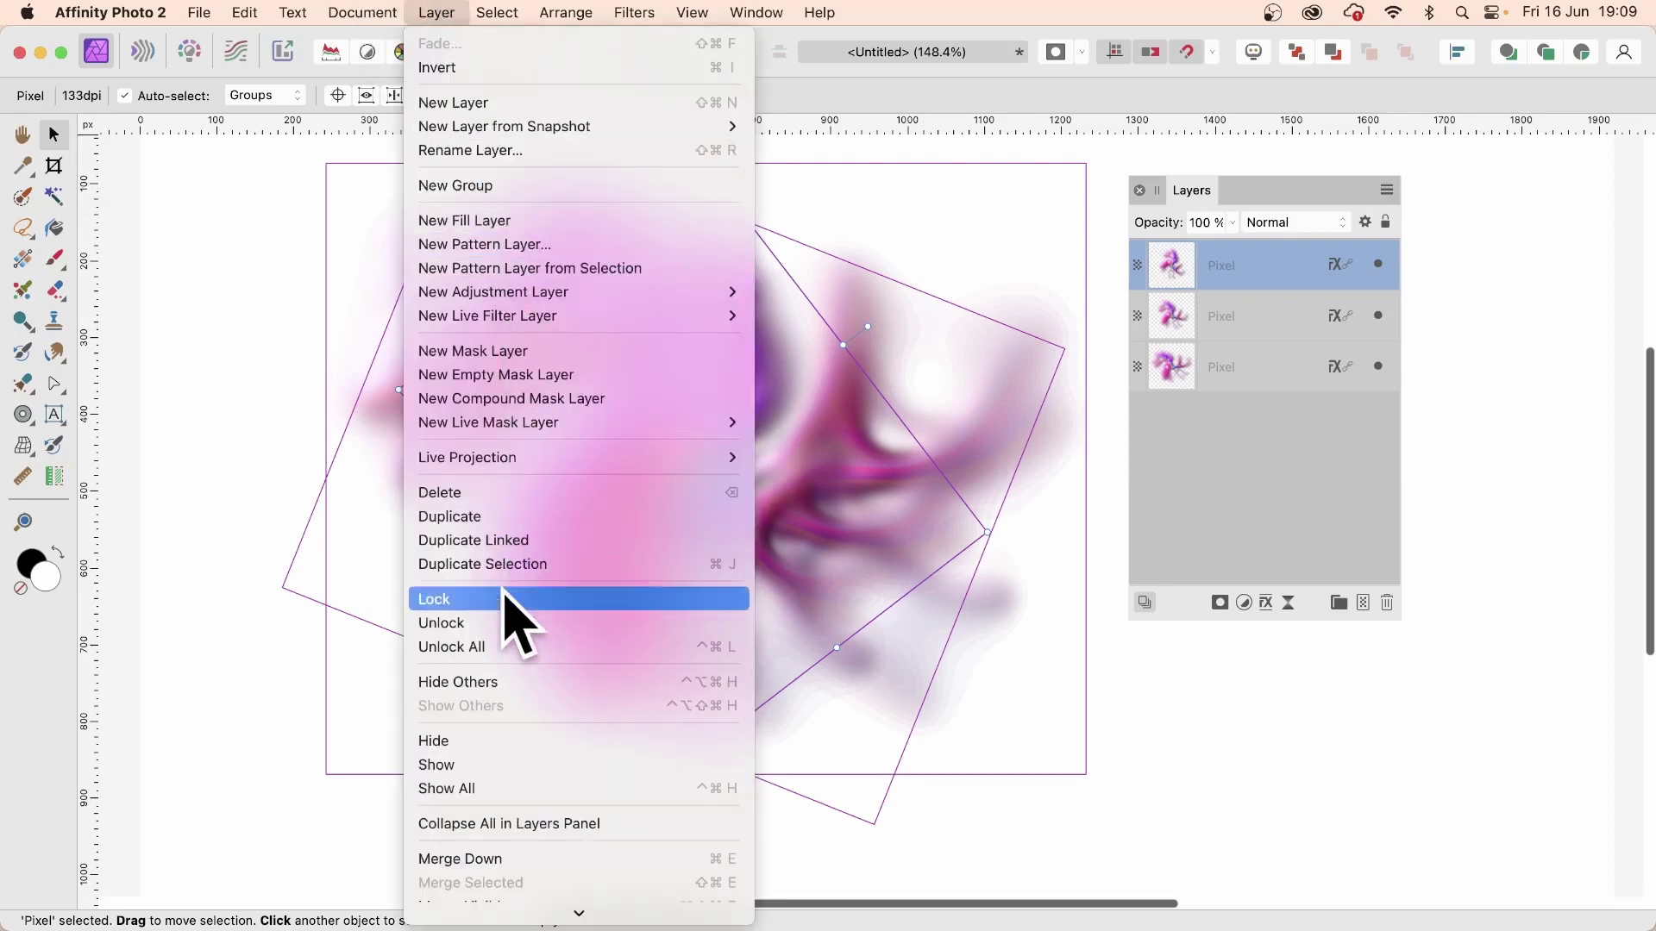
{"action": "key", "text": "Escape"}
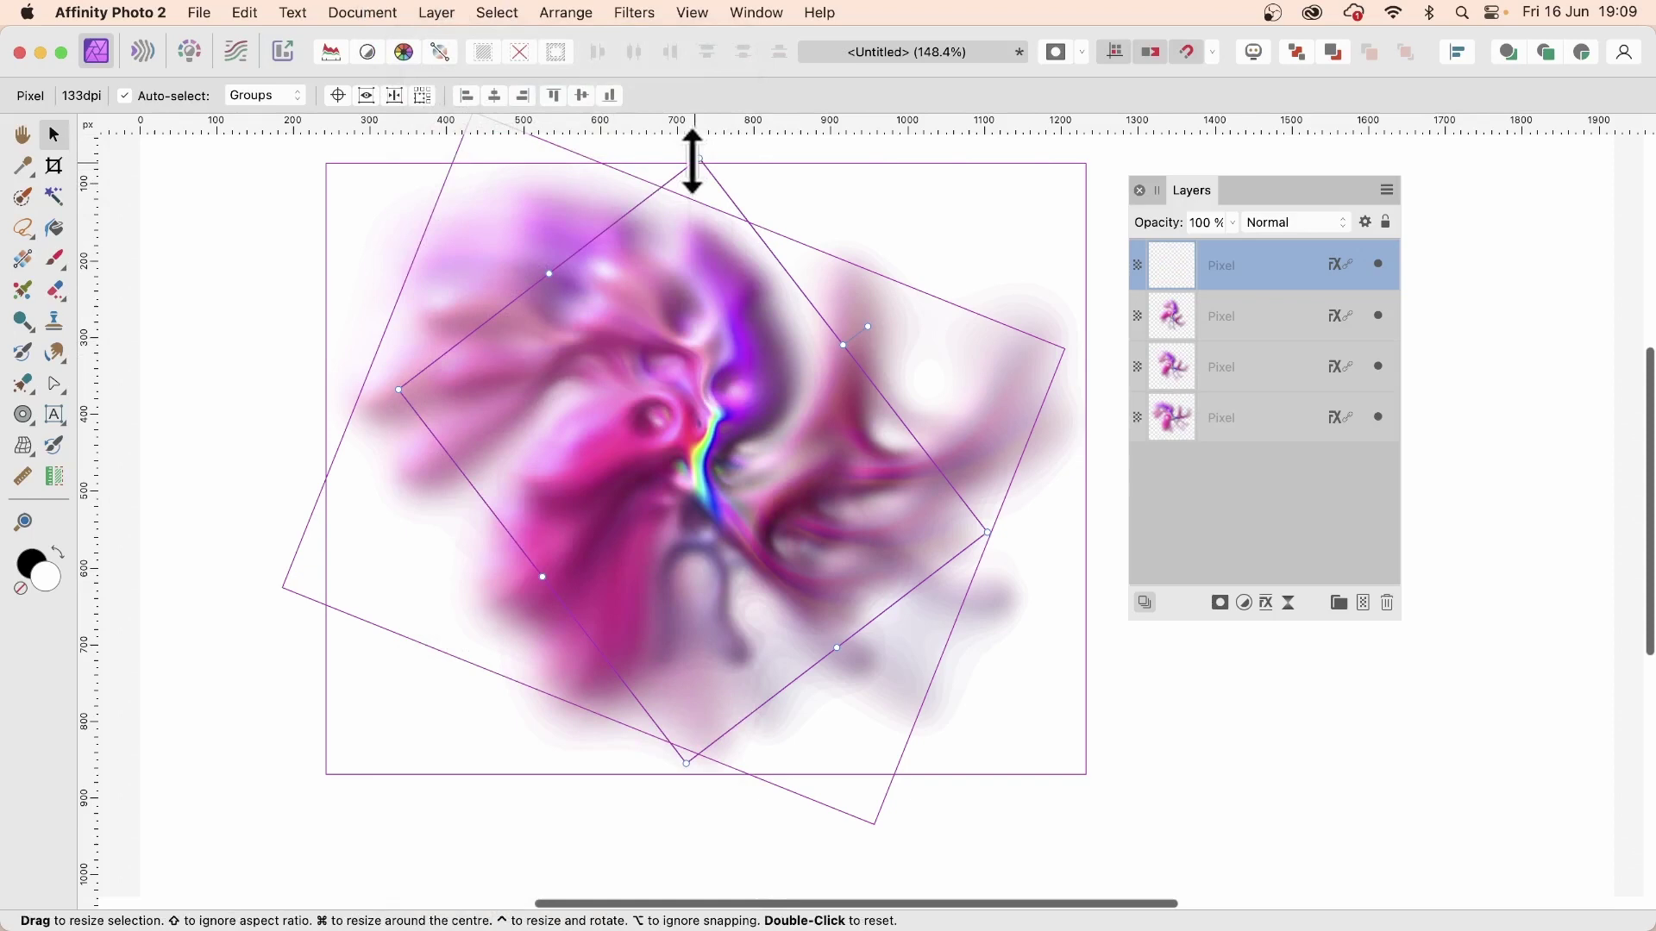
{"action": "left_click_drag", "start_coordinate": [693, 157], "coordinate": [789, 369]}
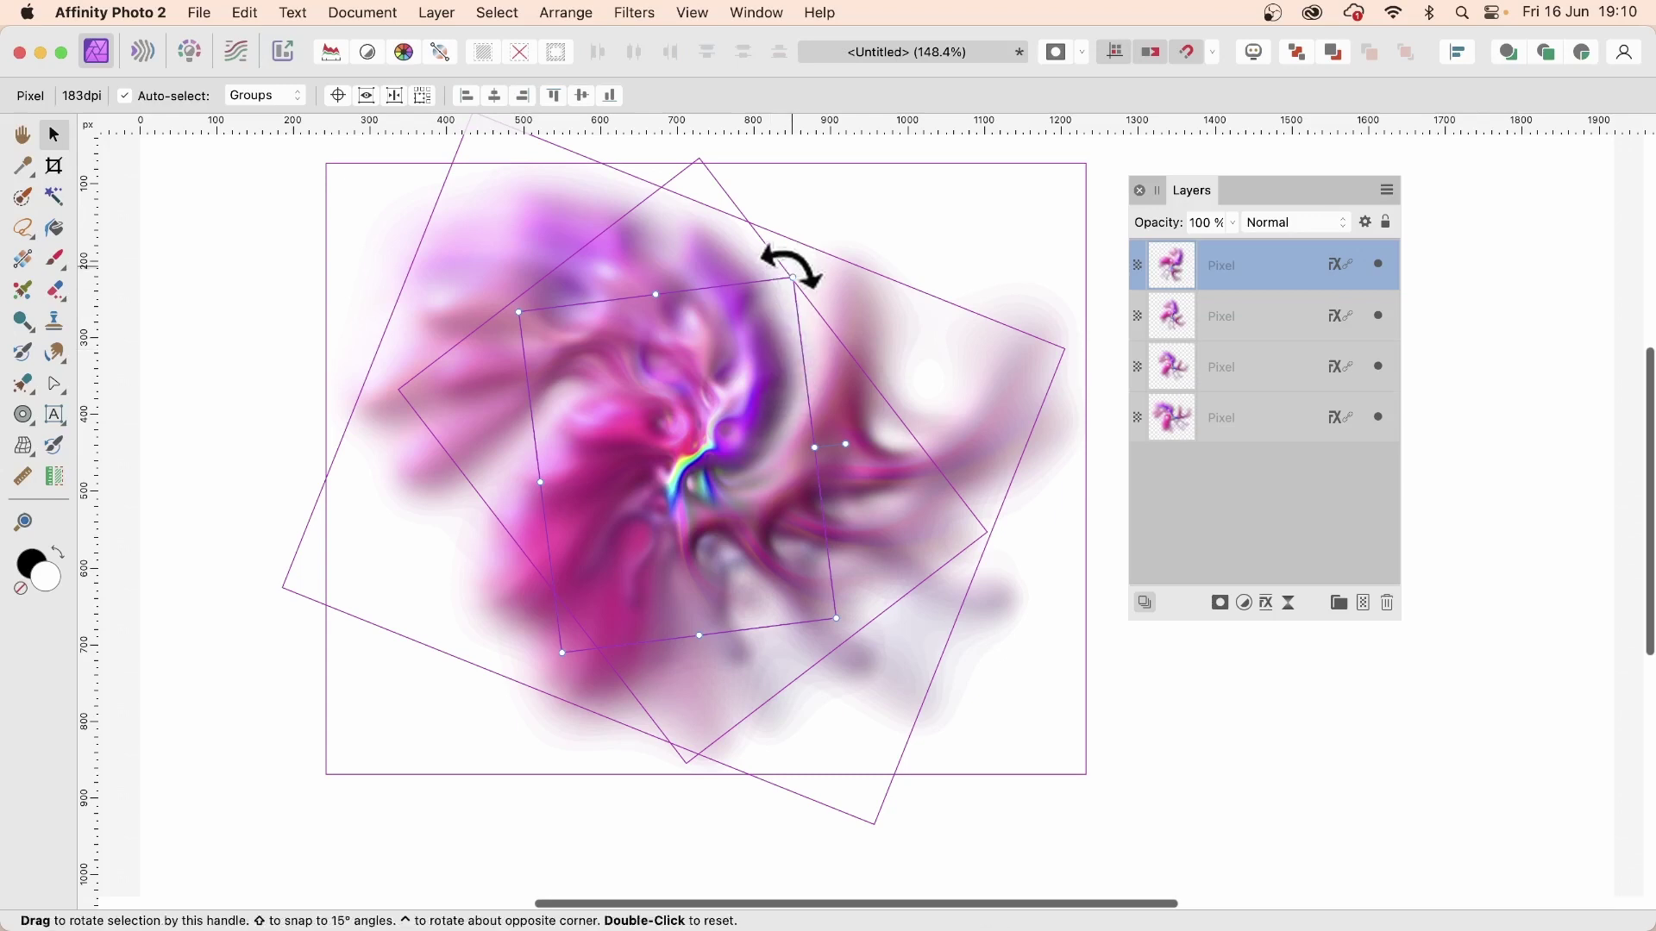
{"action": "left_click_drag", "start_coordinate": [785, 260], "coordinate": [875, 386]}
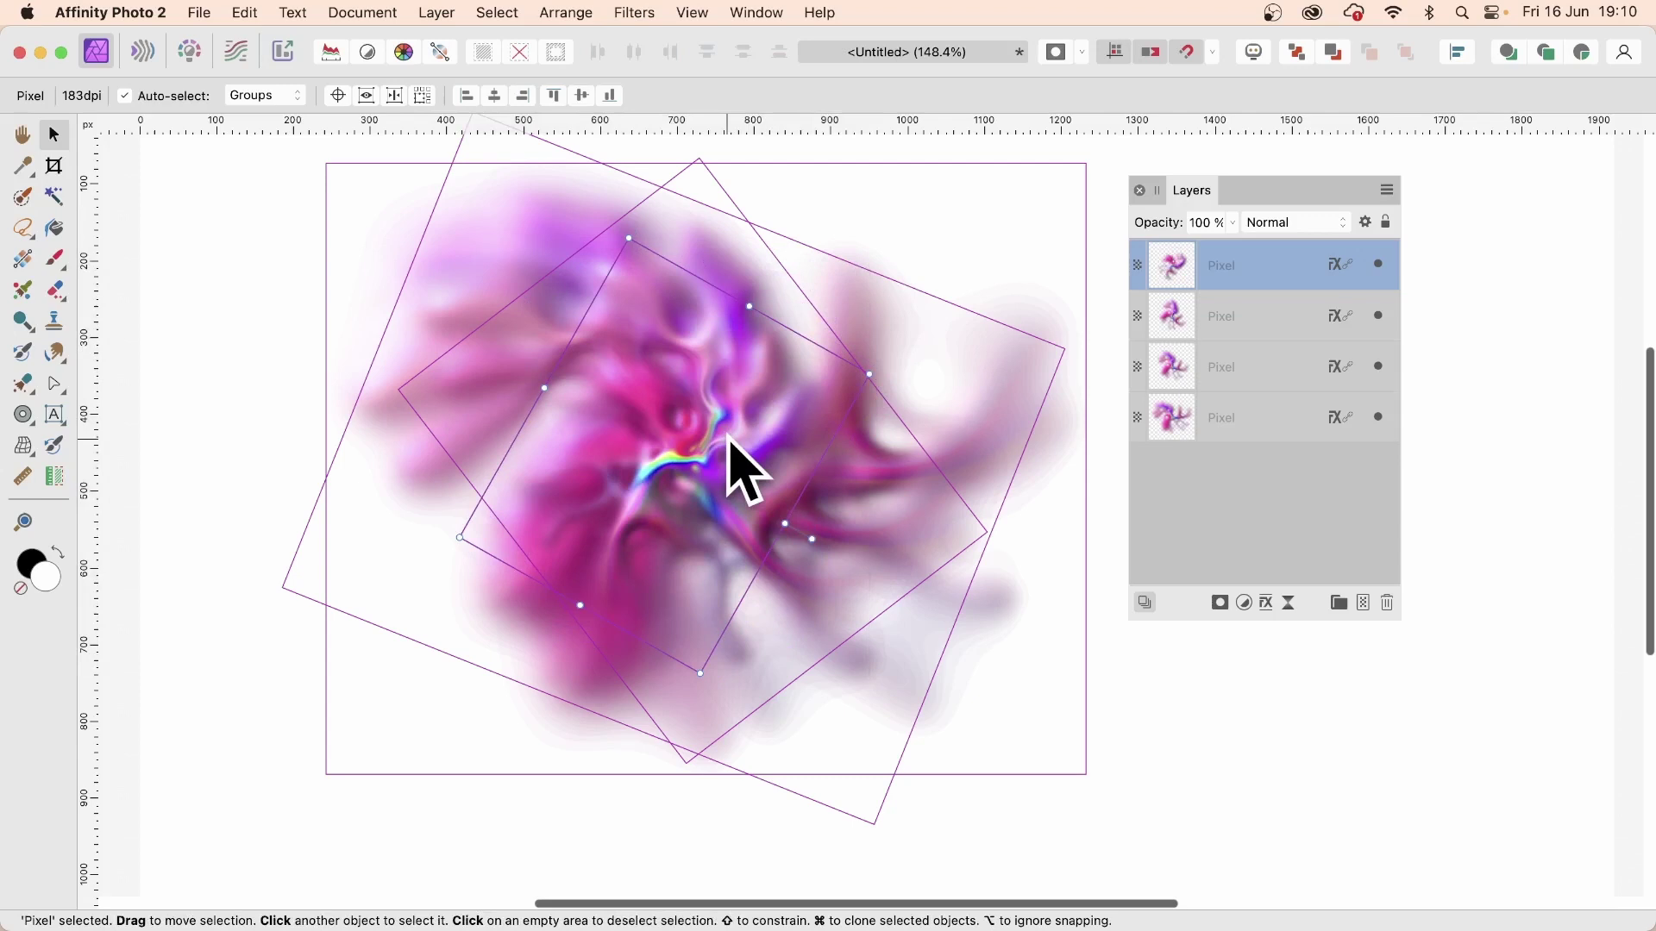
Select all four swirl layers and group them together.
{"action": "left_click", "coordinate": [1245, 419], "text": "shift"}
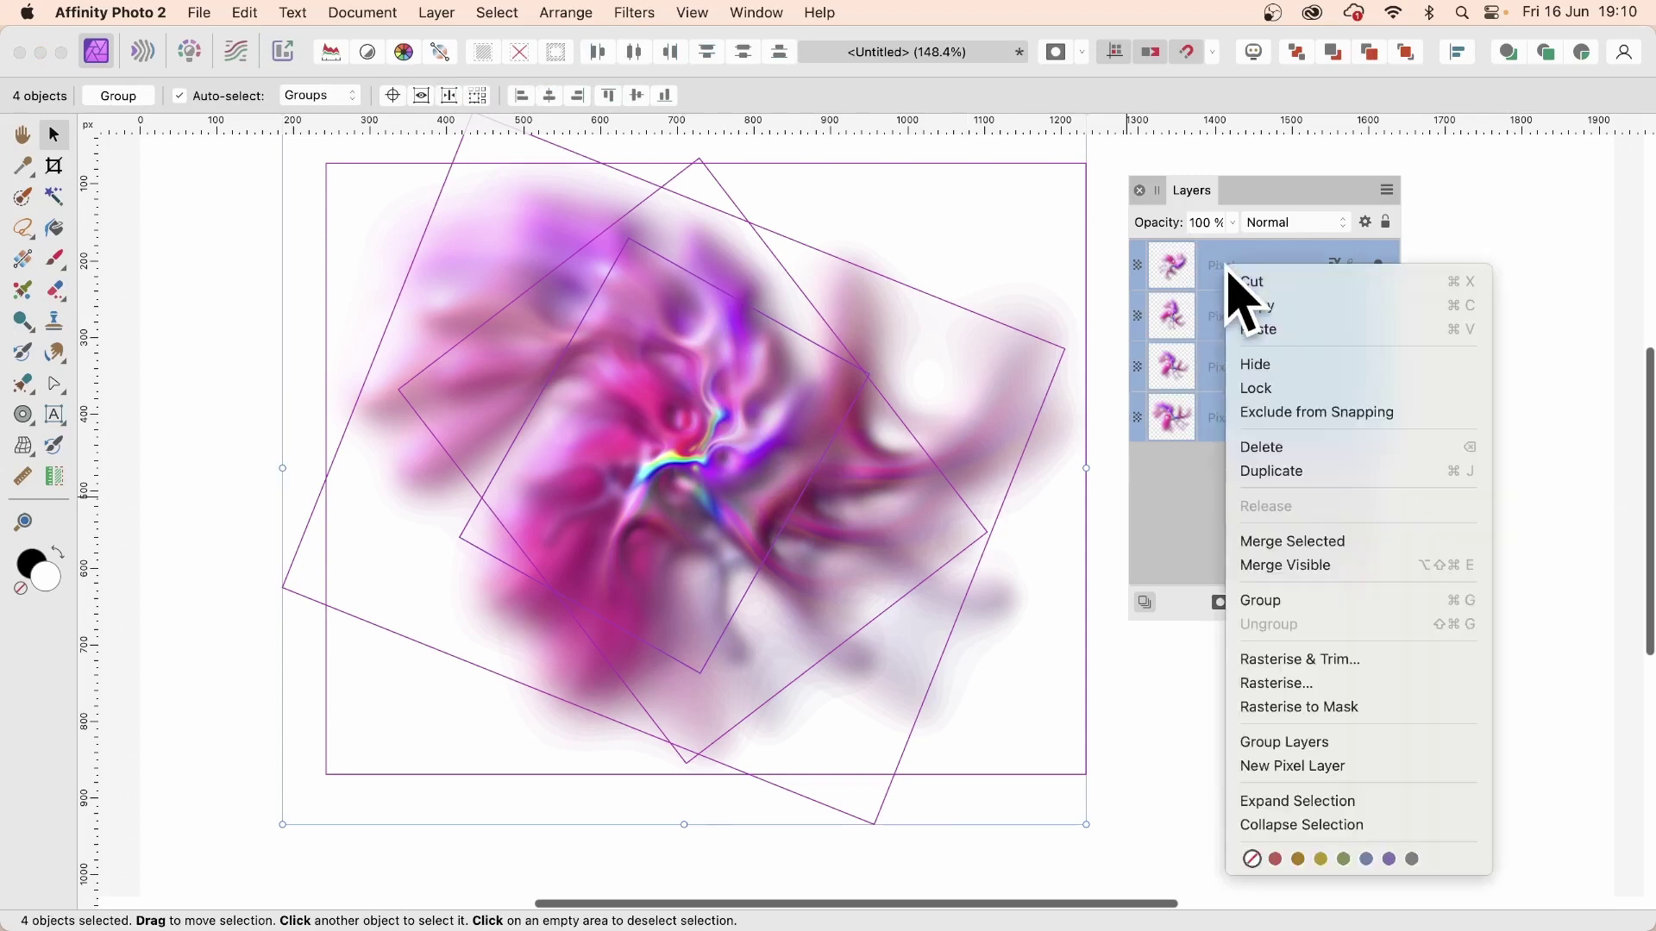
{"action": "right_click", "coordinate": [1227, 265]}
{"action": "left_click", "coordinate": [1284, 600]}
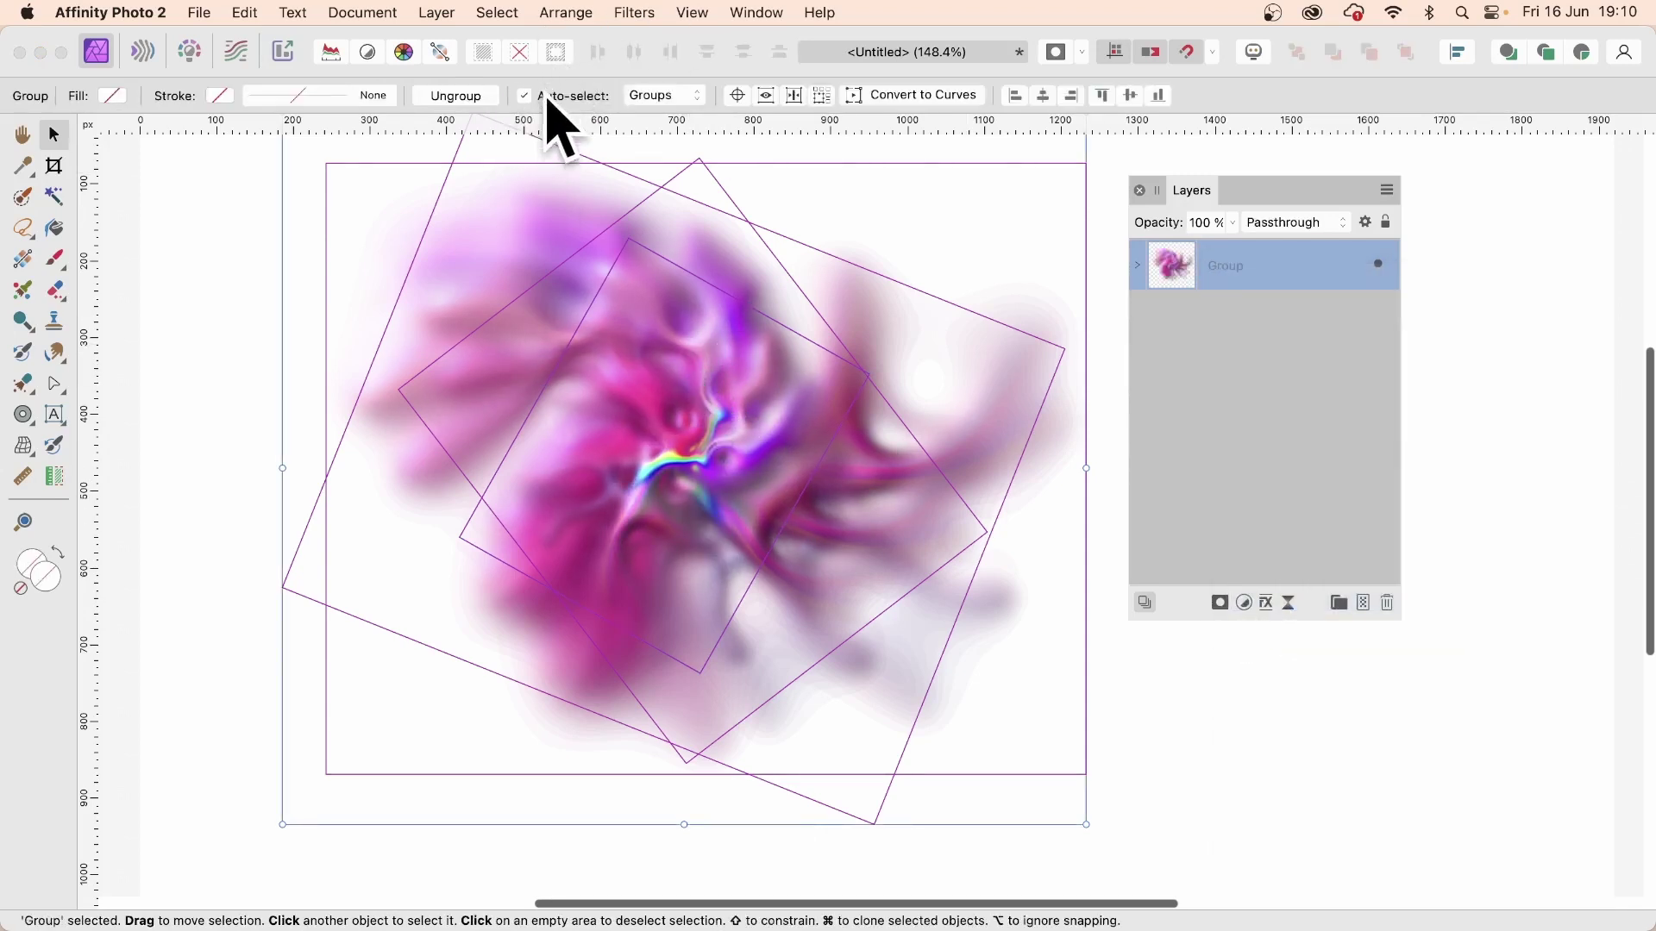
Keep auto-select on Groups, then shrink the swirl group from its top-left corner and recentre it.
{"action": "left_click", "coordinate": [655, 97]}
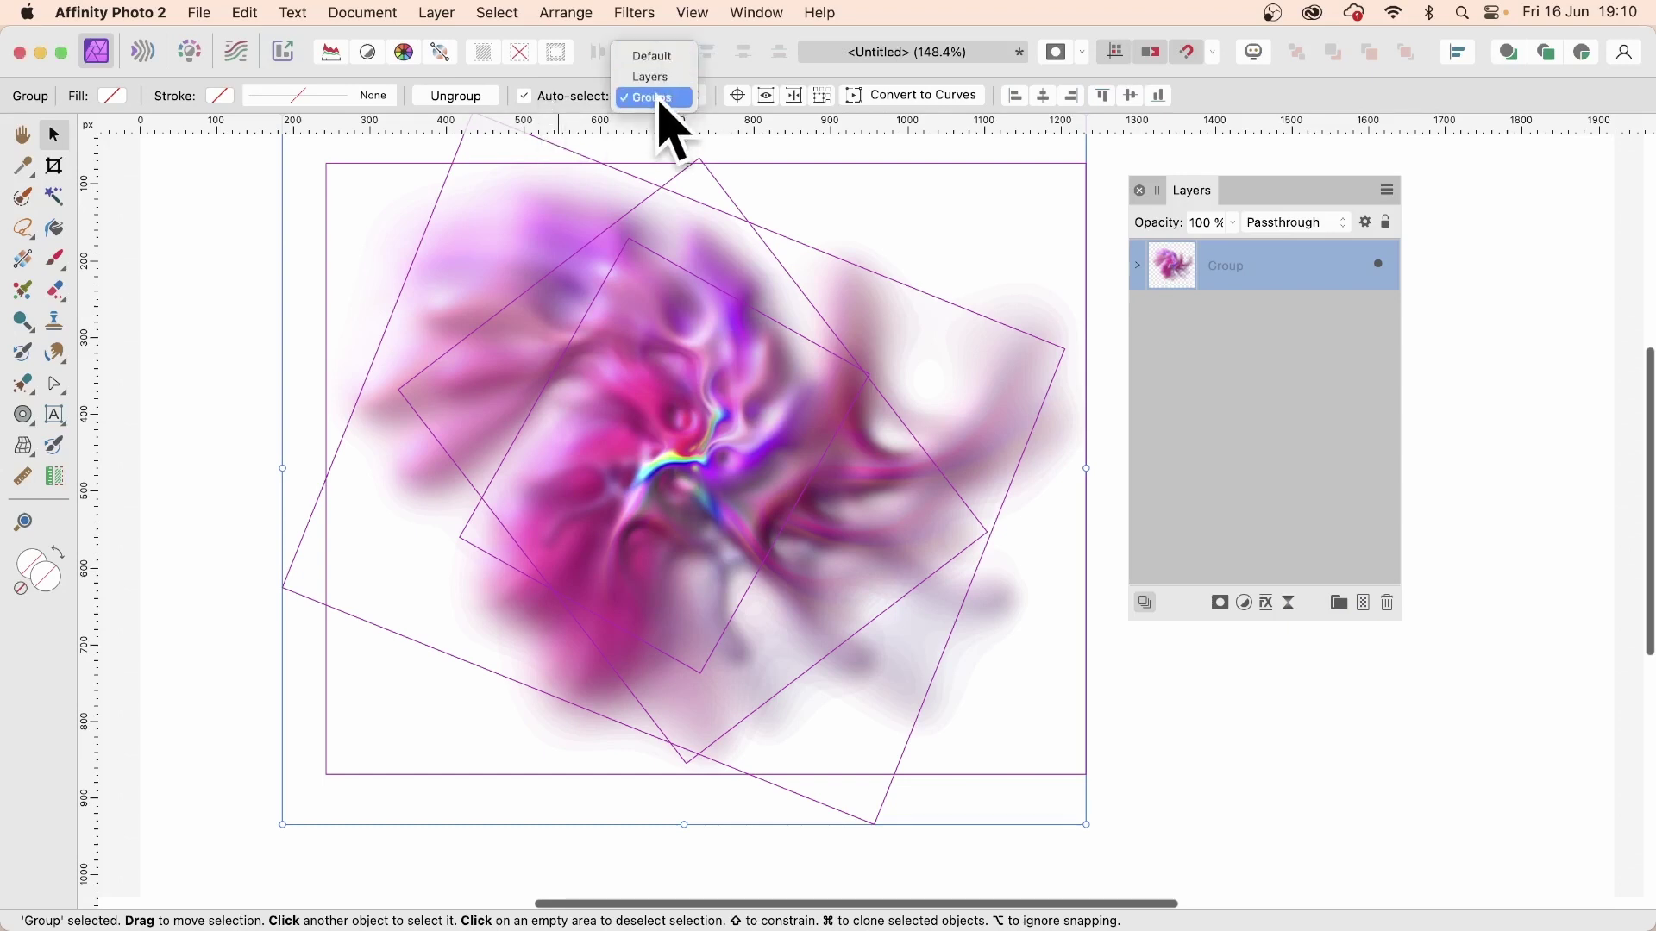
{"action": "left_click", "coordinate": [661, 100]}
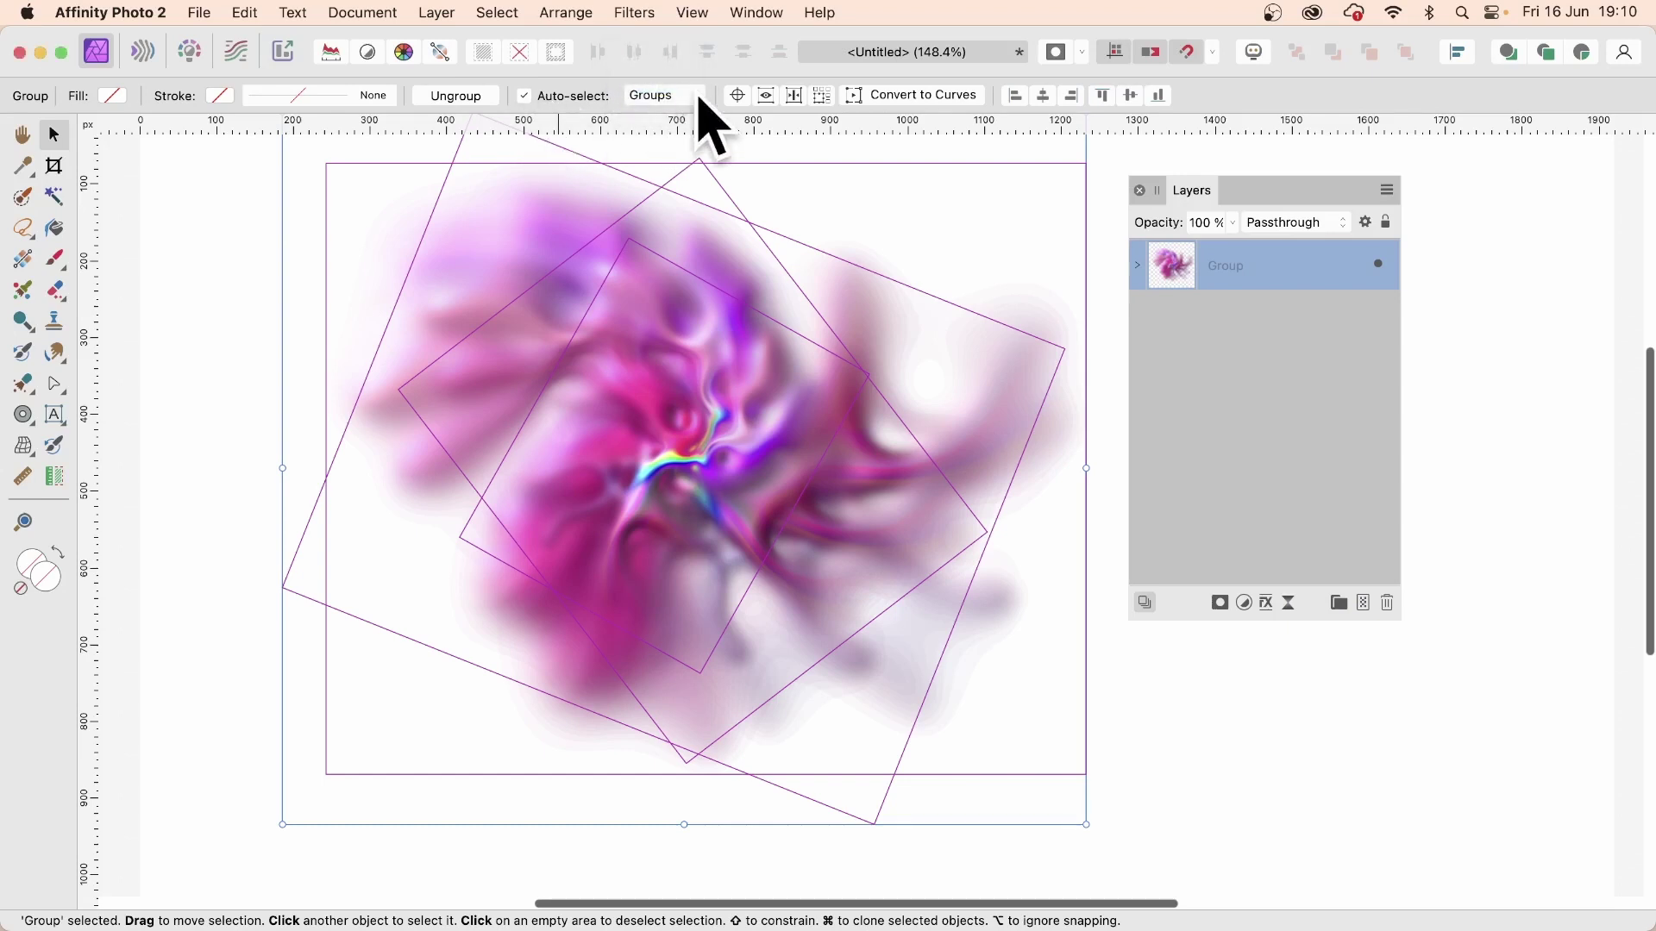
{"action": "left_click_drag", "start_coordinate": [671, 429], "coordinate": [691, 517]}
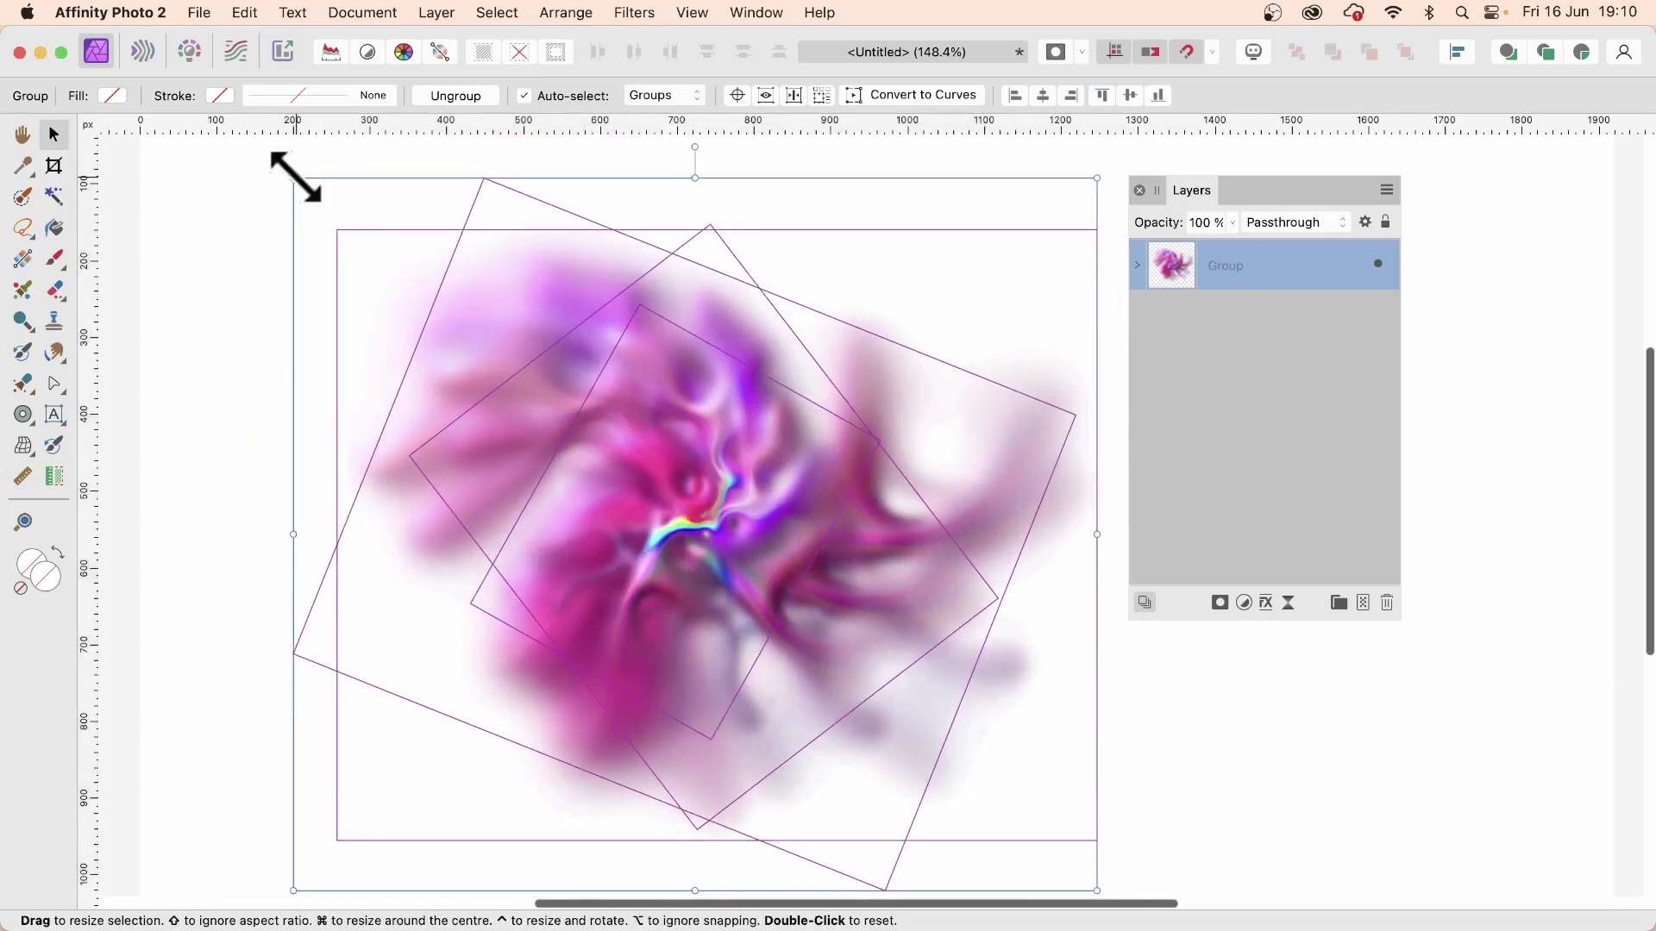
{"action": "left_click_drag", "start_coordinate": [294, 178], "coordinate": [425, 294]}
{"action": "left_click_drag", "start_coordinate": [802, 556], "coordinate": [724, 466]}
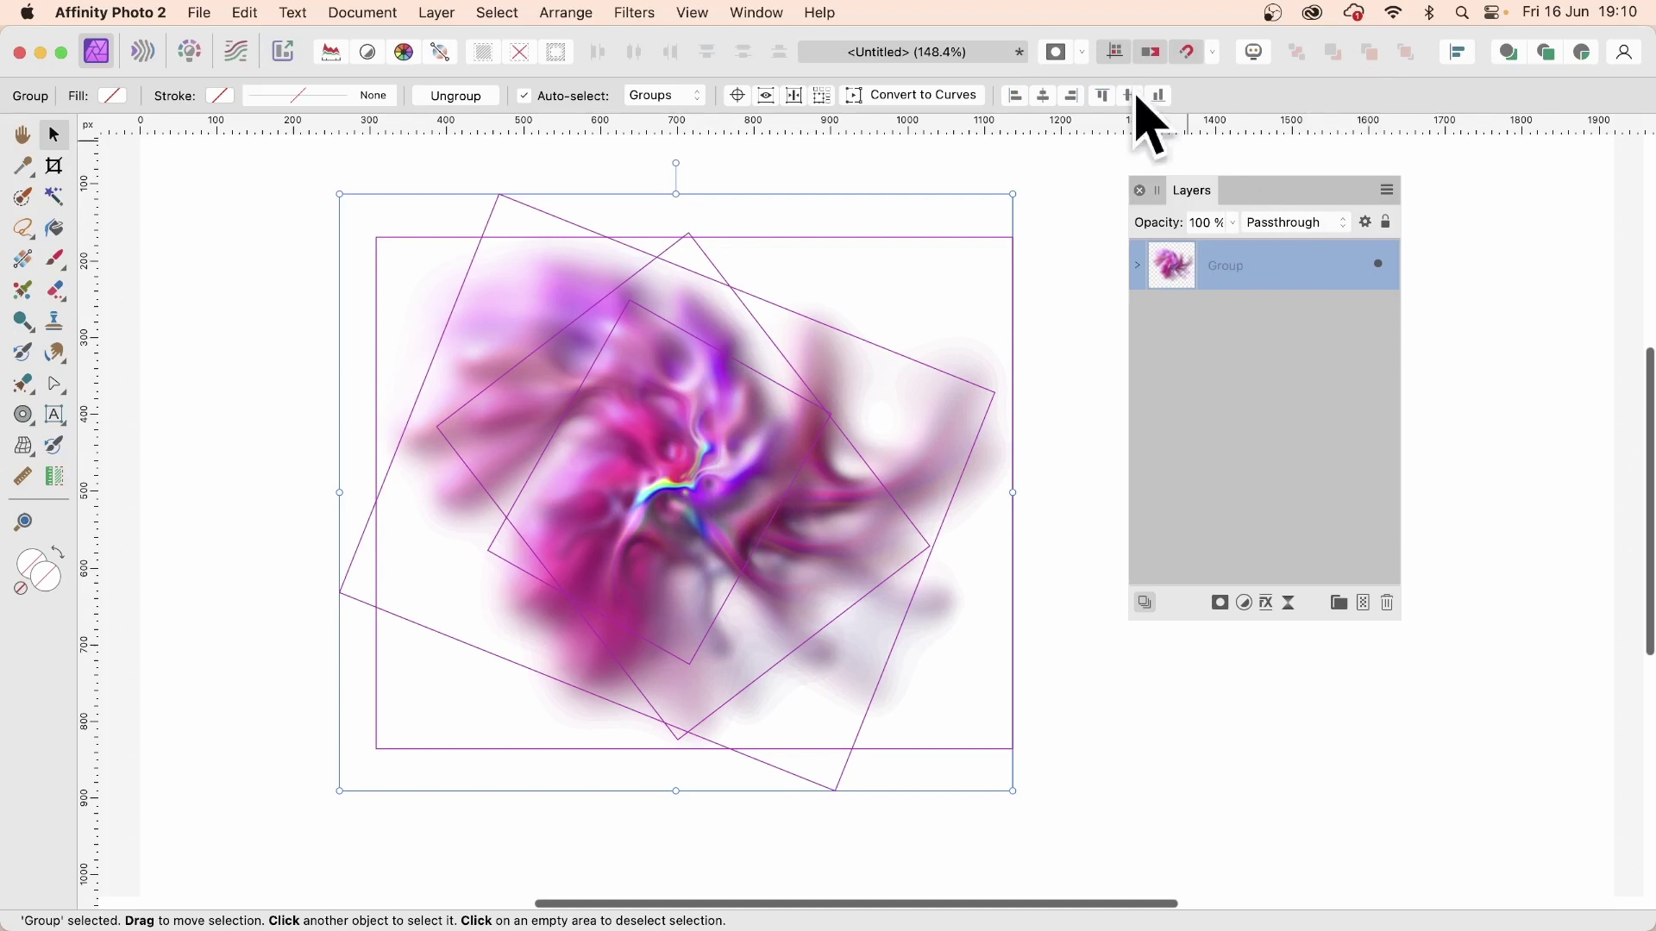
Apply a Distort > Mirror filter to the group, then undo it to restore the unmirrored layers.
{"action": "left_click", "coordinate": [658, 14]}
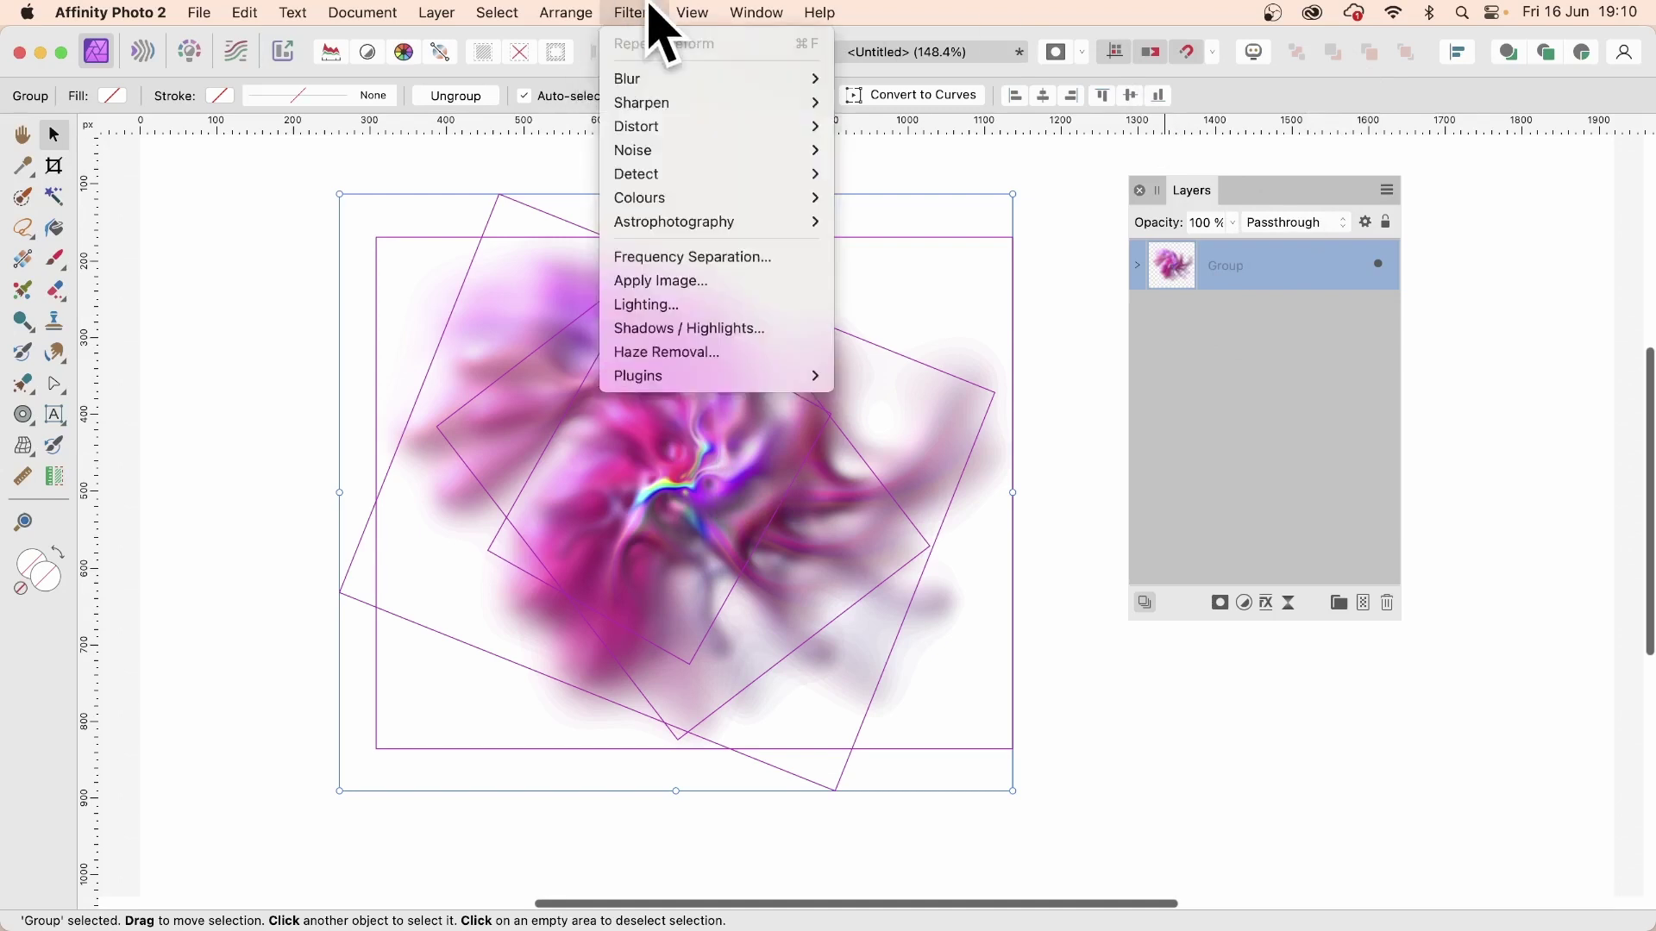
{"action": "mouse_move", "coordinate": [627, 129]}
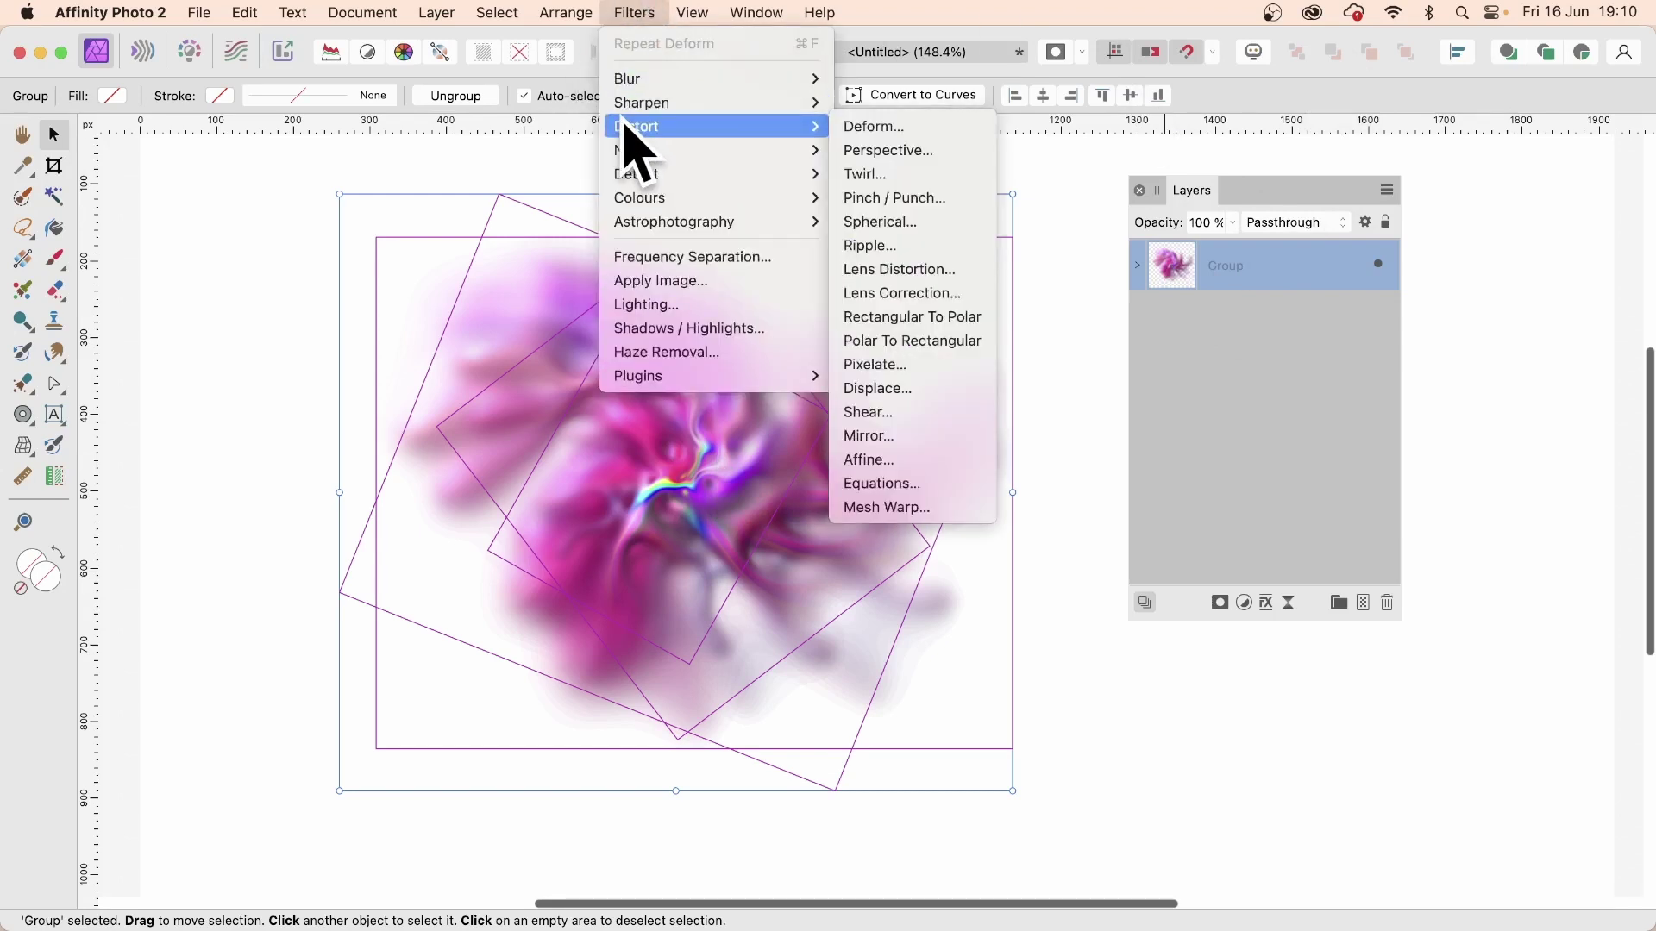
{"action": "left_click", "coordinate": [921, 444]}
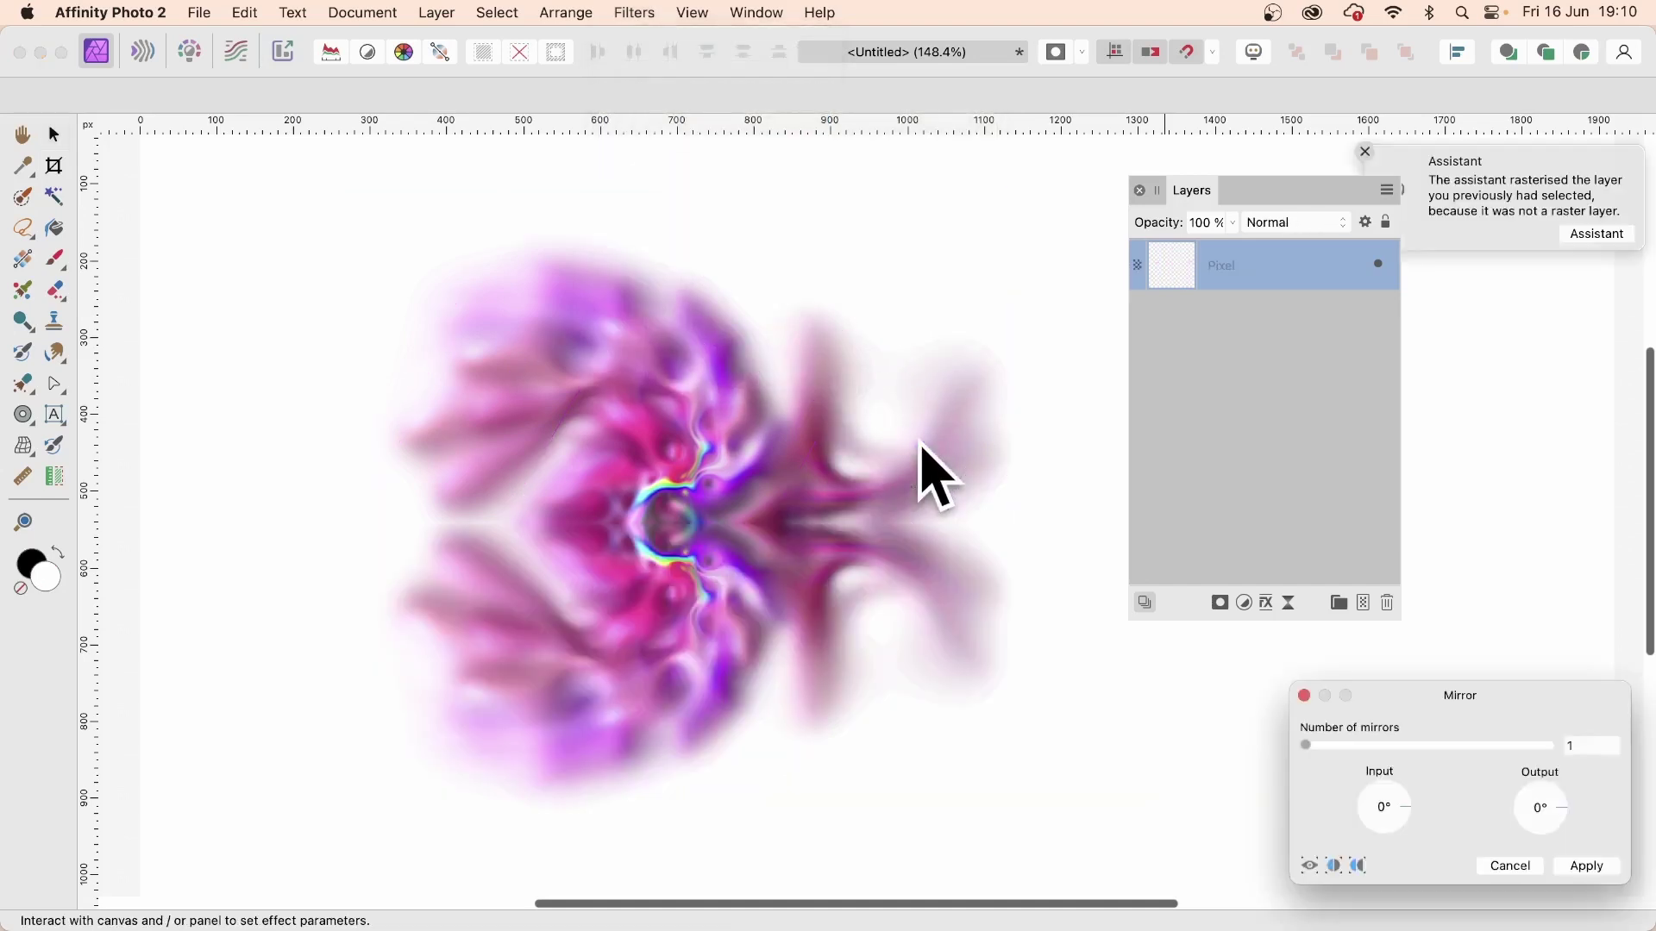
{"action": "left_click_drag", "start_coordinate": [1455, 734], "coordinate": [1066, 488]}
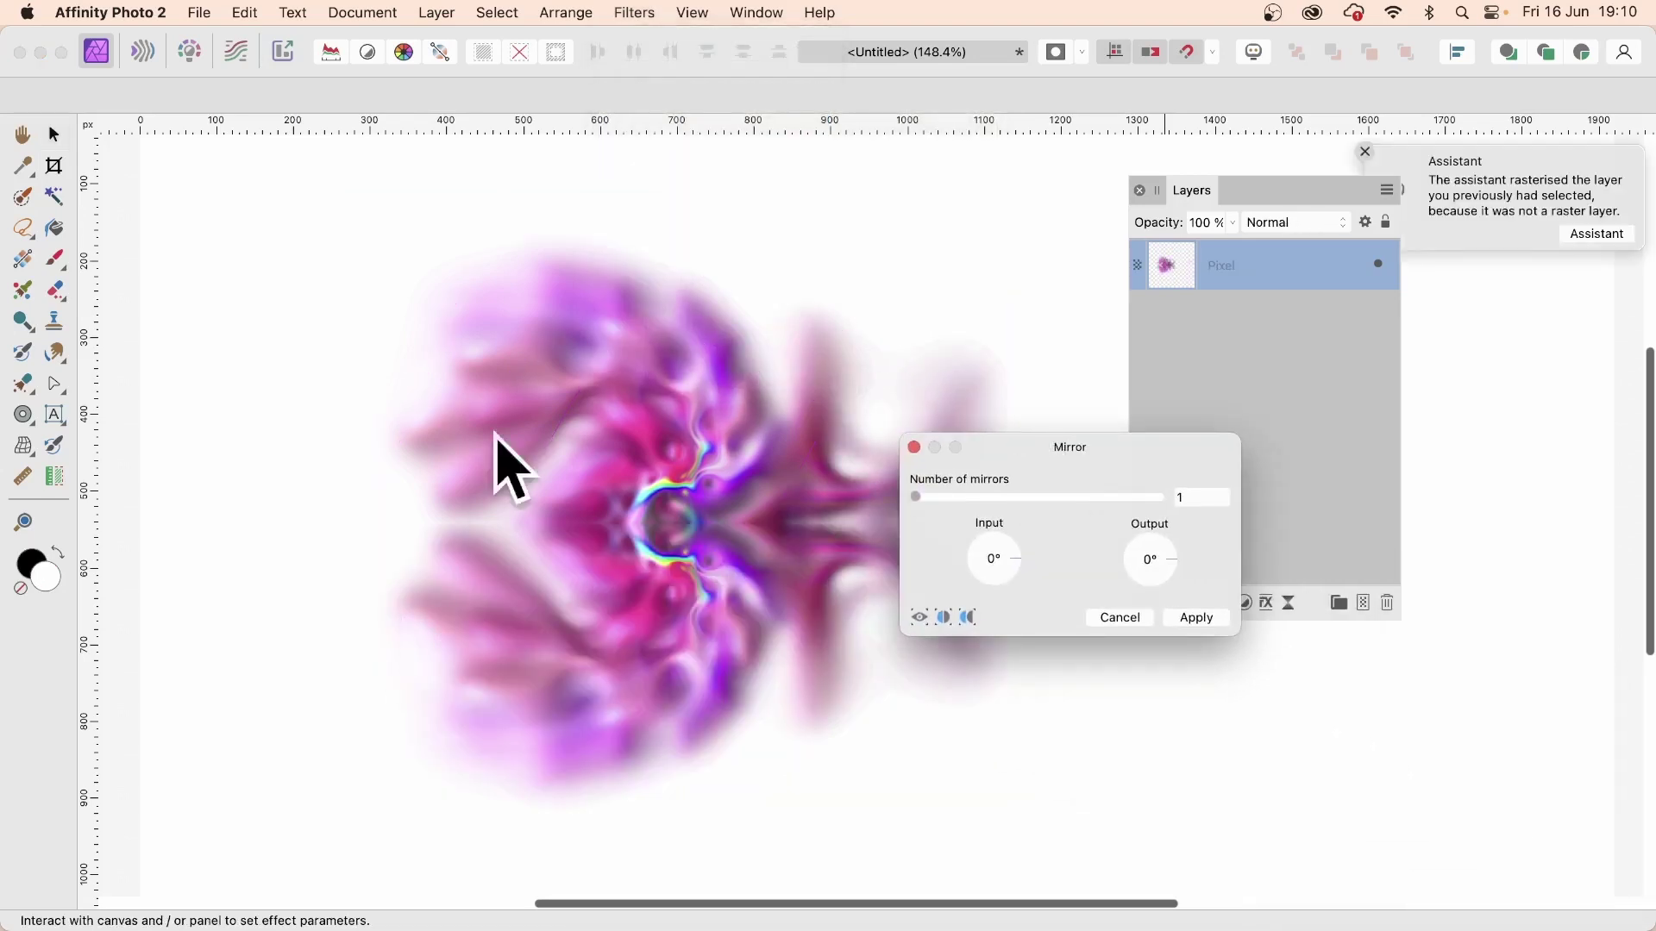
{"action": "left_click", "coordinate": [1207, 619]}
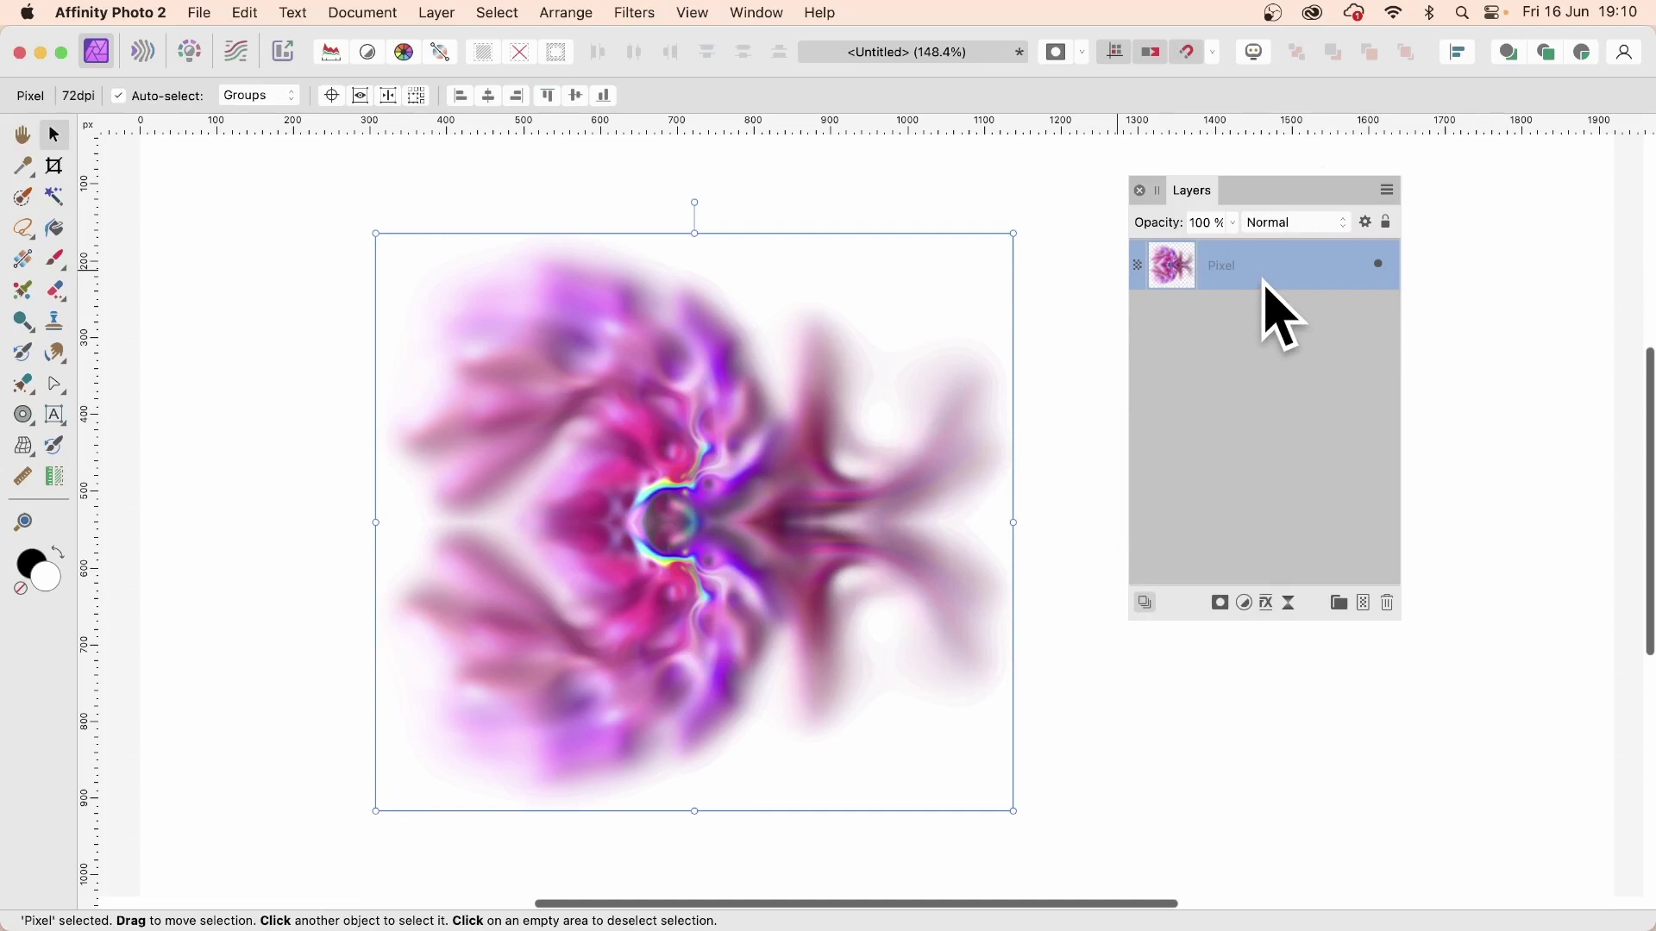
{"action": "key", "text": "super+z"}
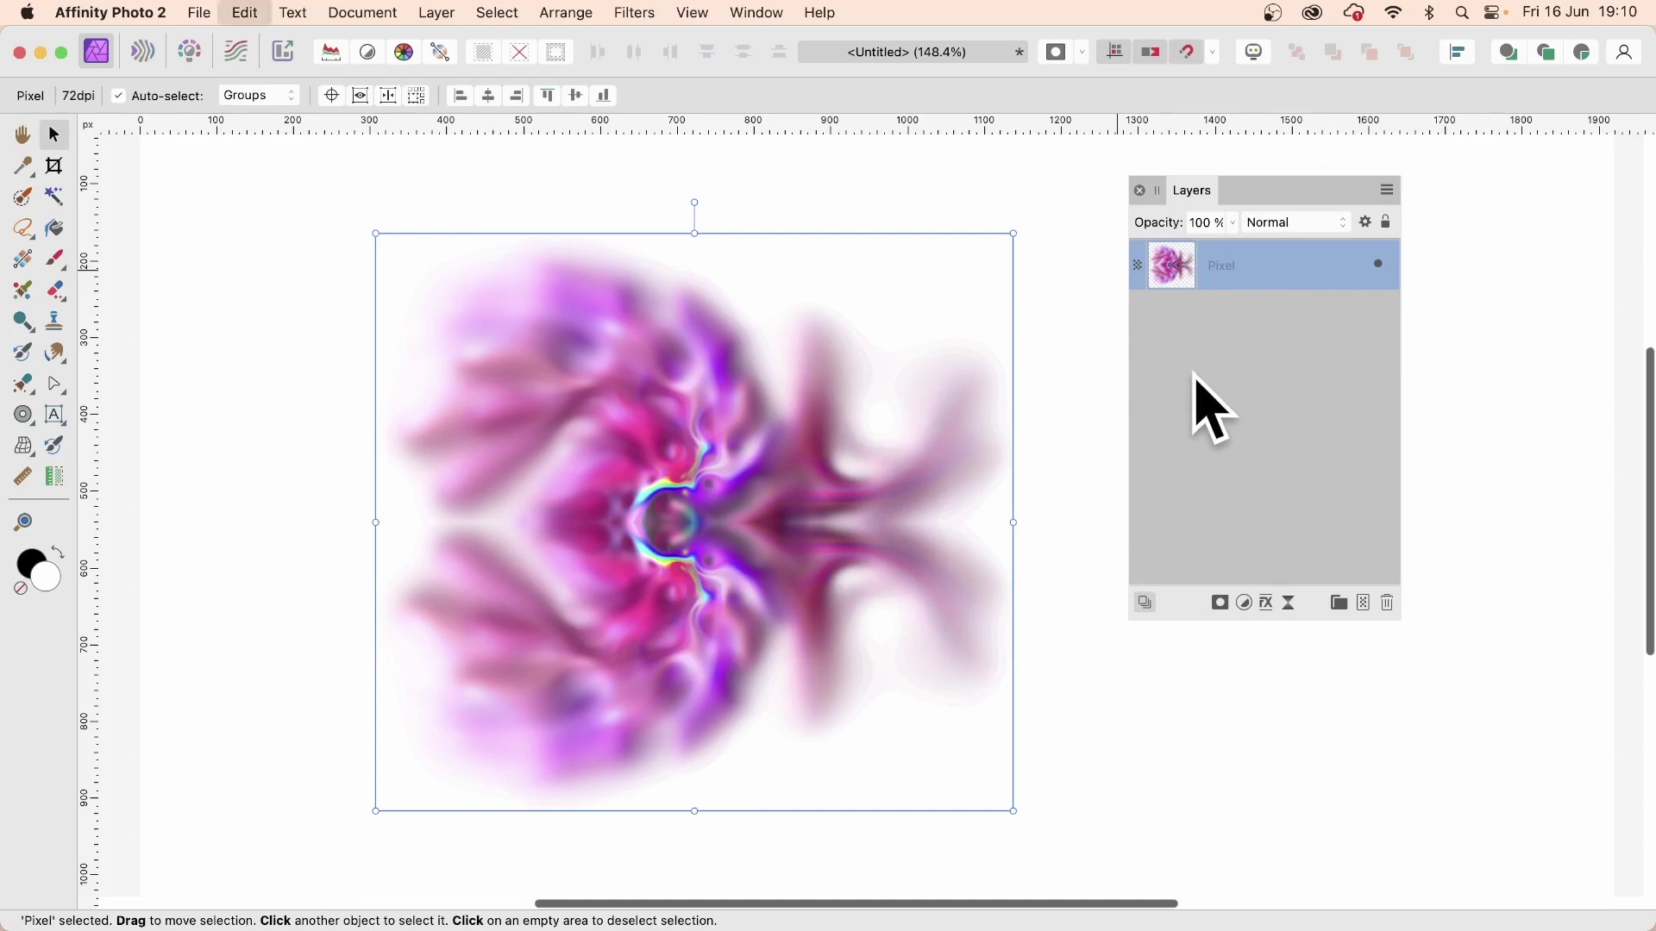
Expand the Group in the Layers panel and select its top Pixel layer.
{"action": "left_click", "coordinate": [1138, 269]}
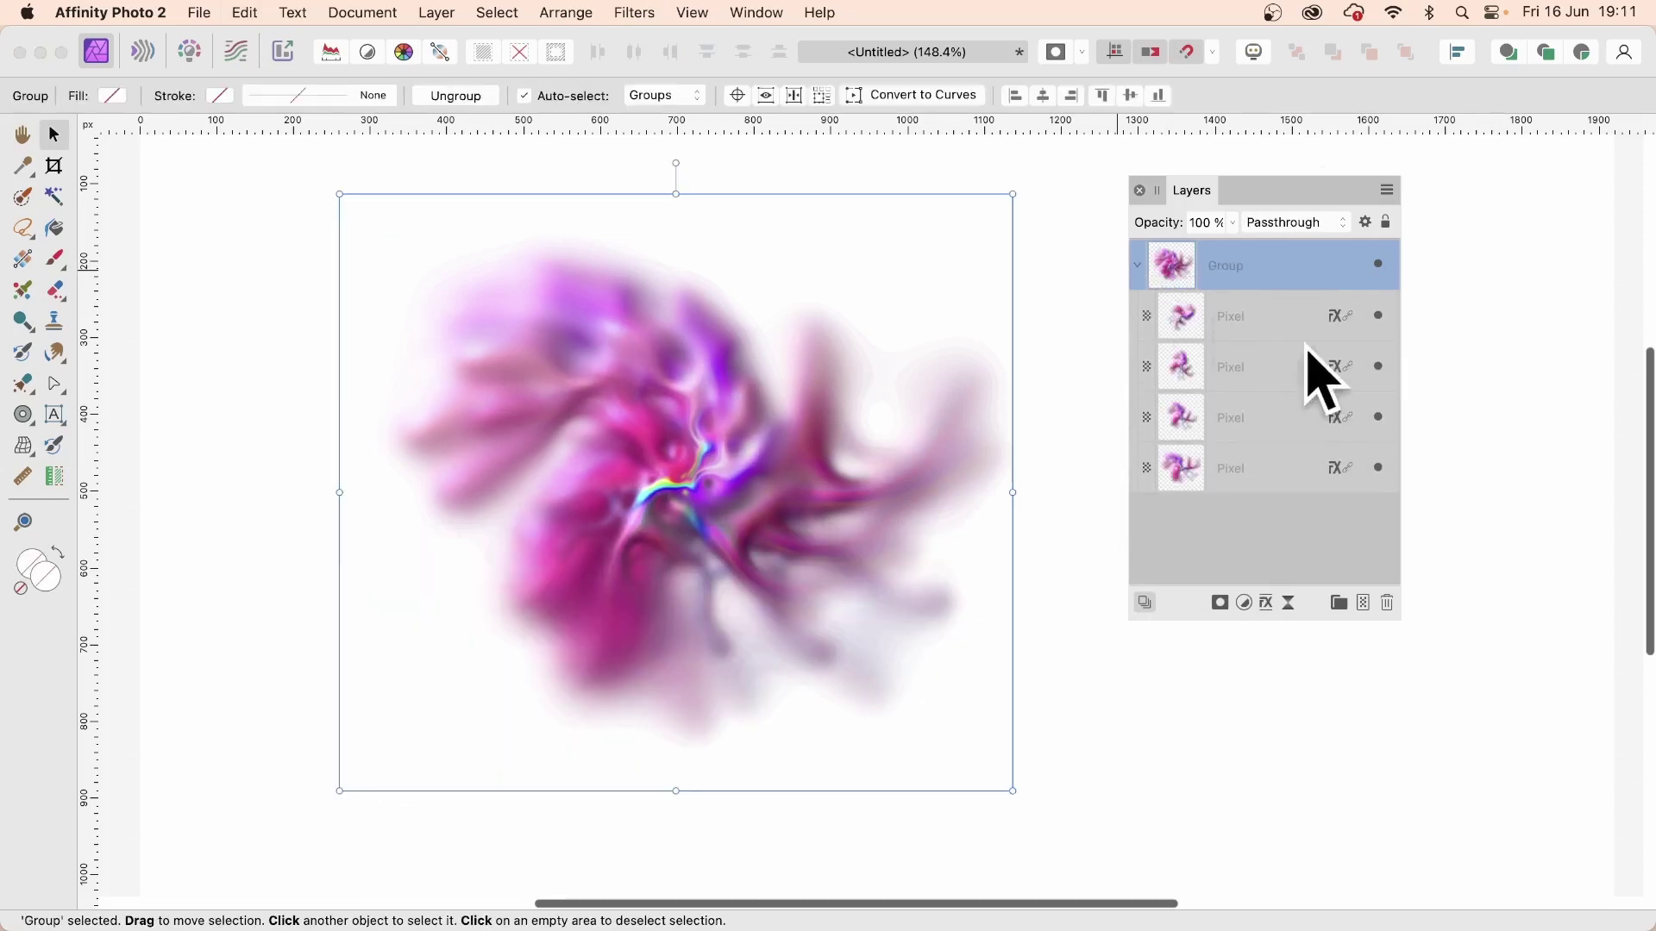
{"action": "left_click", "coordinate": [1239, 319]}
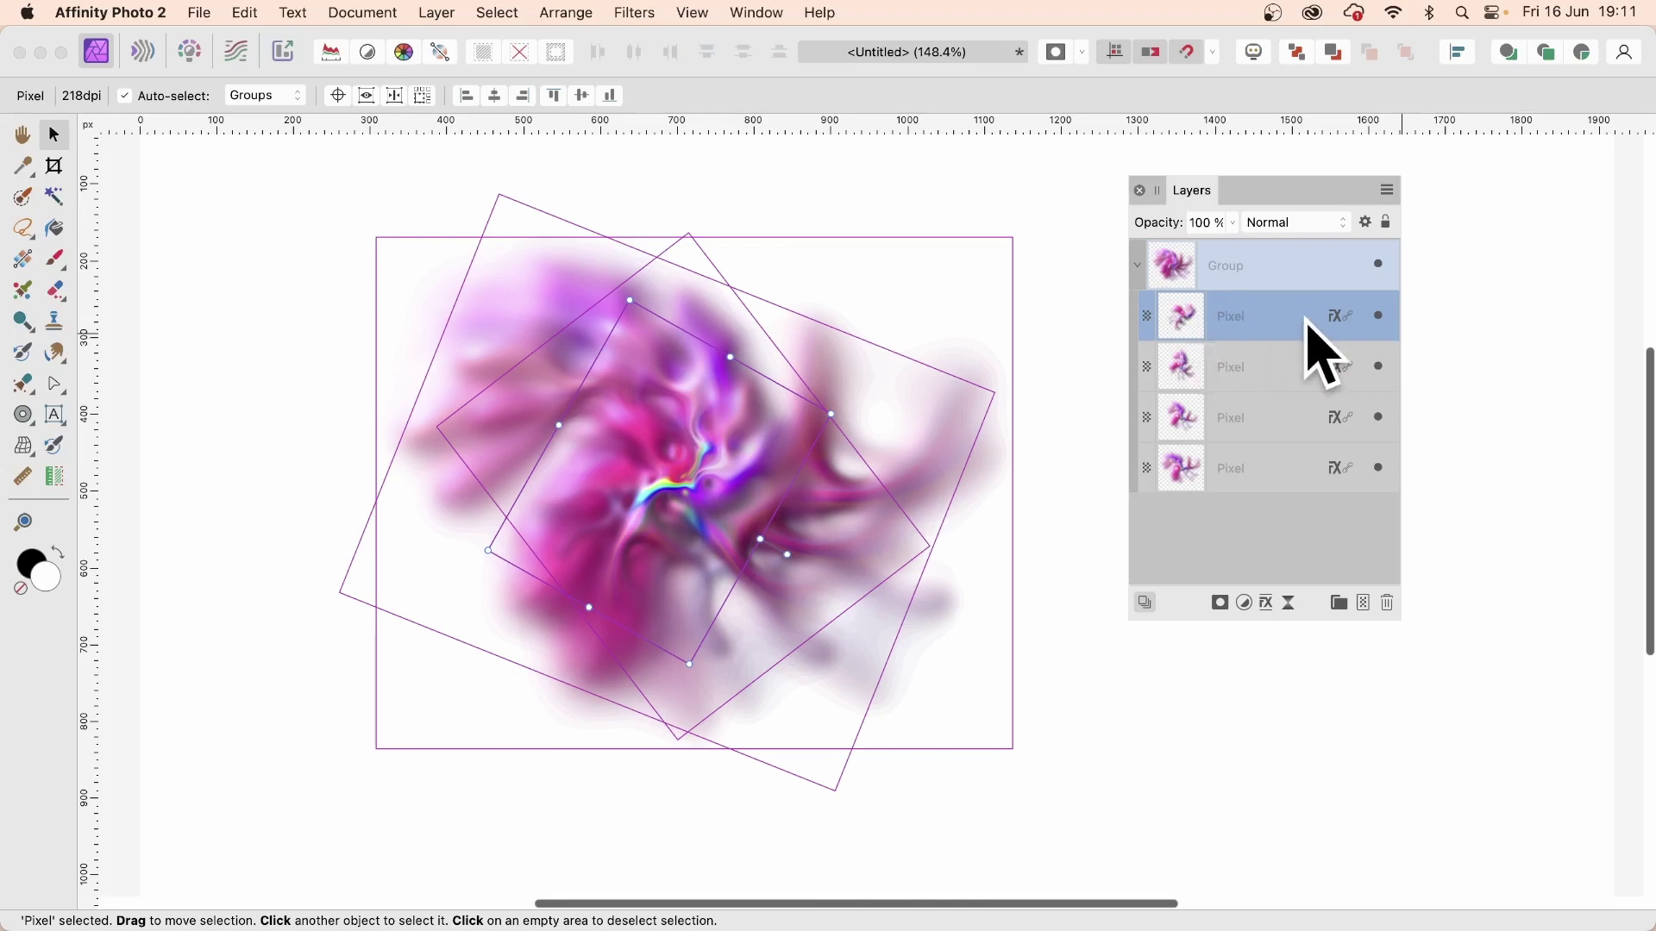
Preview a Mirror distortion with 3 mirrors on the top Pixel layer, moving its centre lower.
{"action": "left_click", "coordinate": [628, 13]}
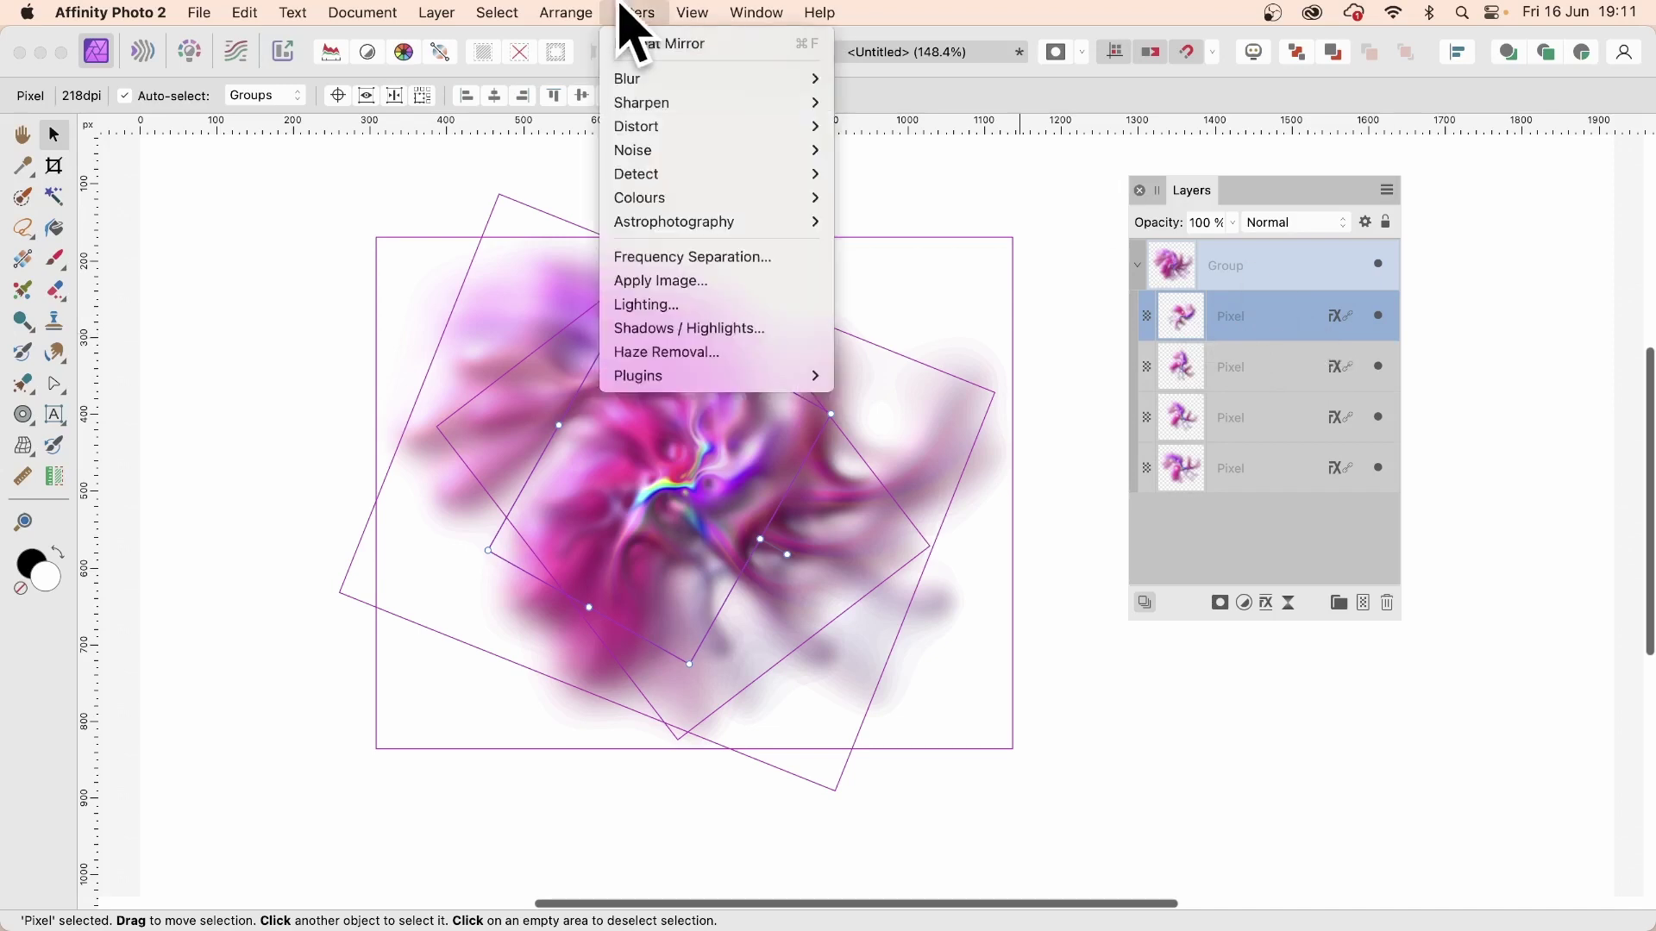
{"action": "mouse_move", "coordinate": [647, 130]}
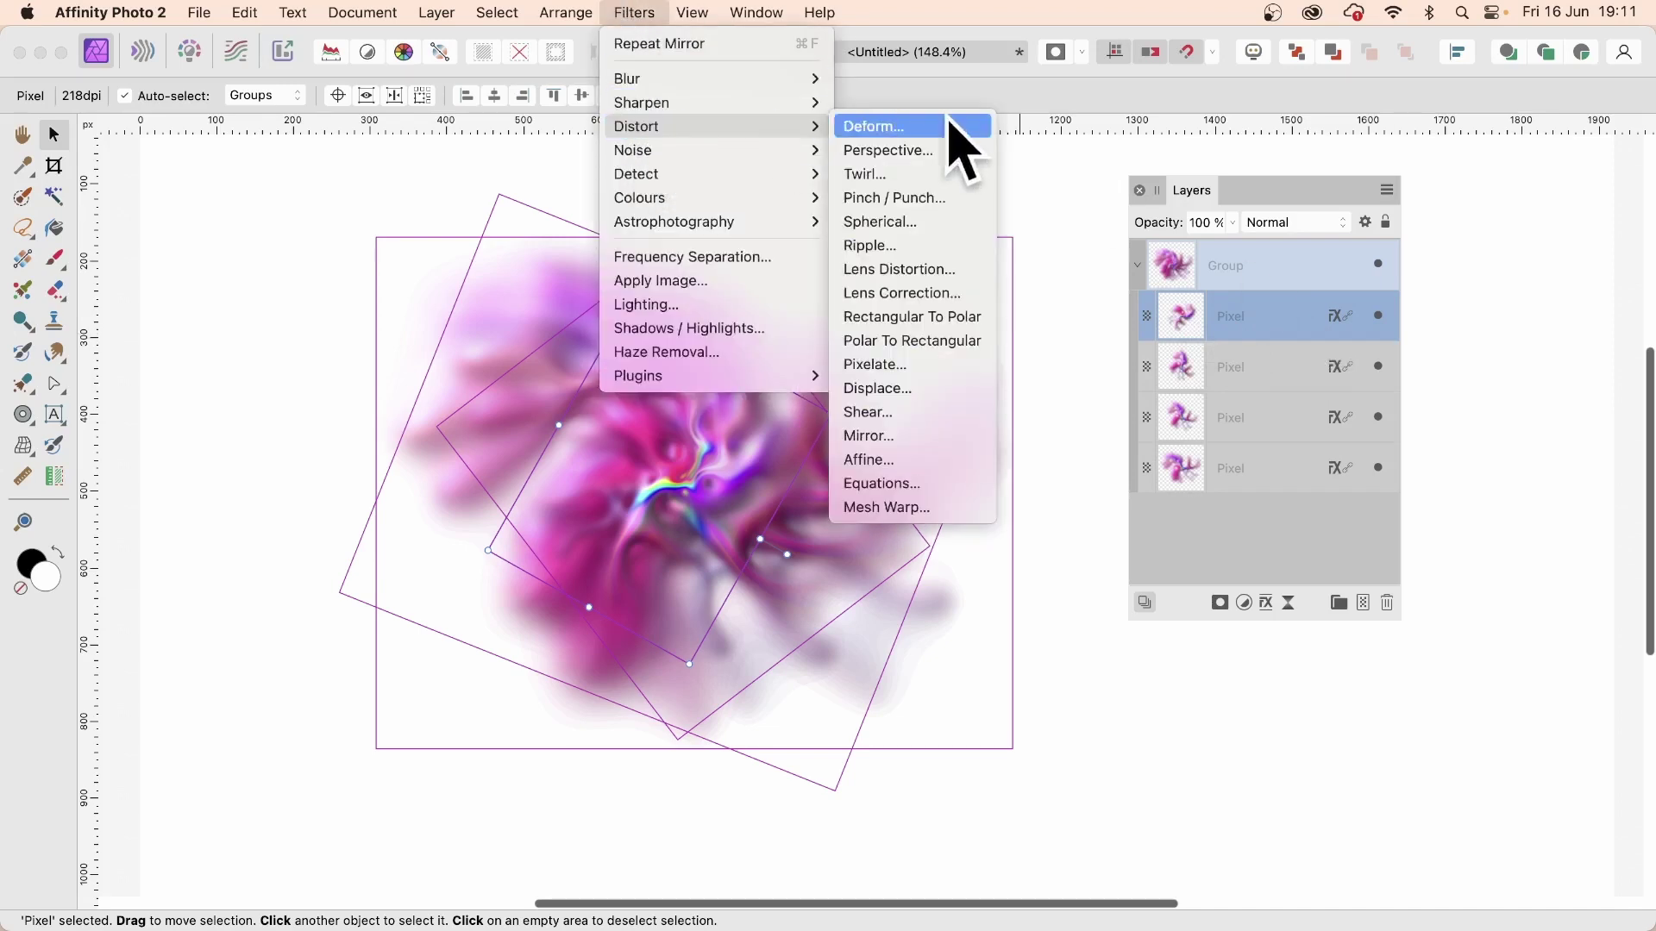
{"action": "left_click", "coordinate": [894, 436]}
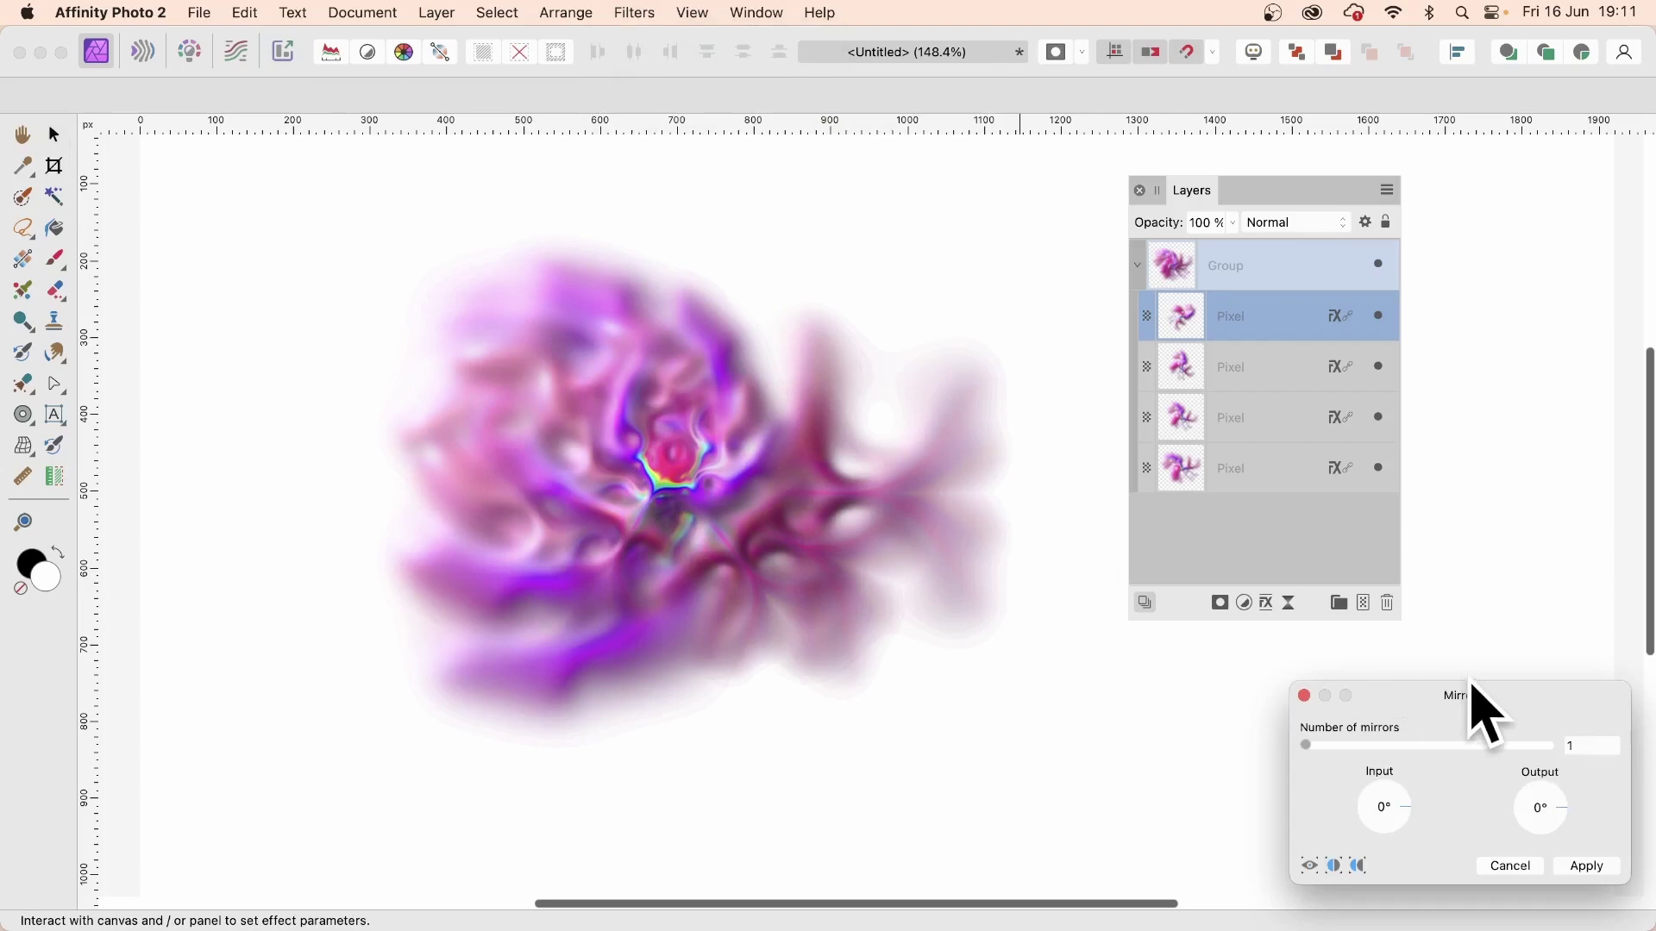
{"action": "left_click_drag", "start_coordinate": [1471, 686], "coordinate": [949, 399]}
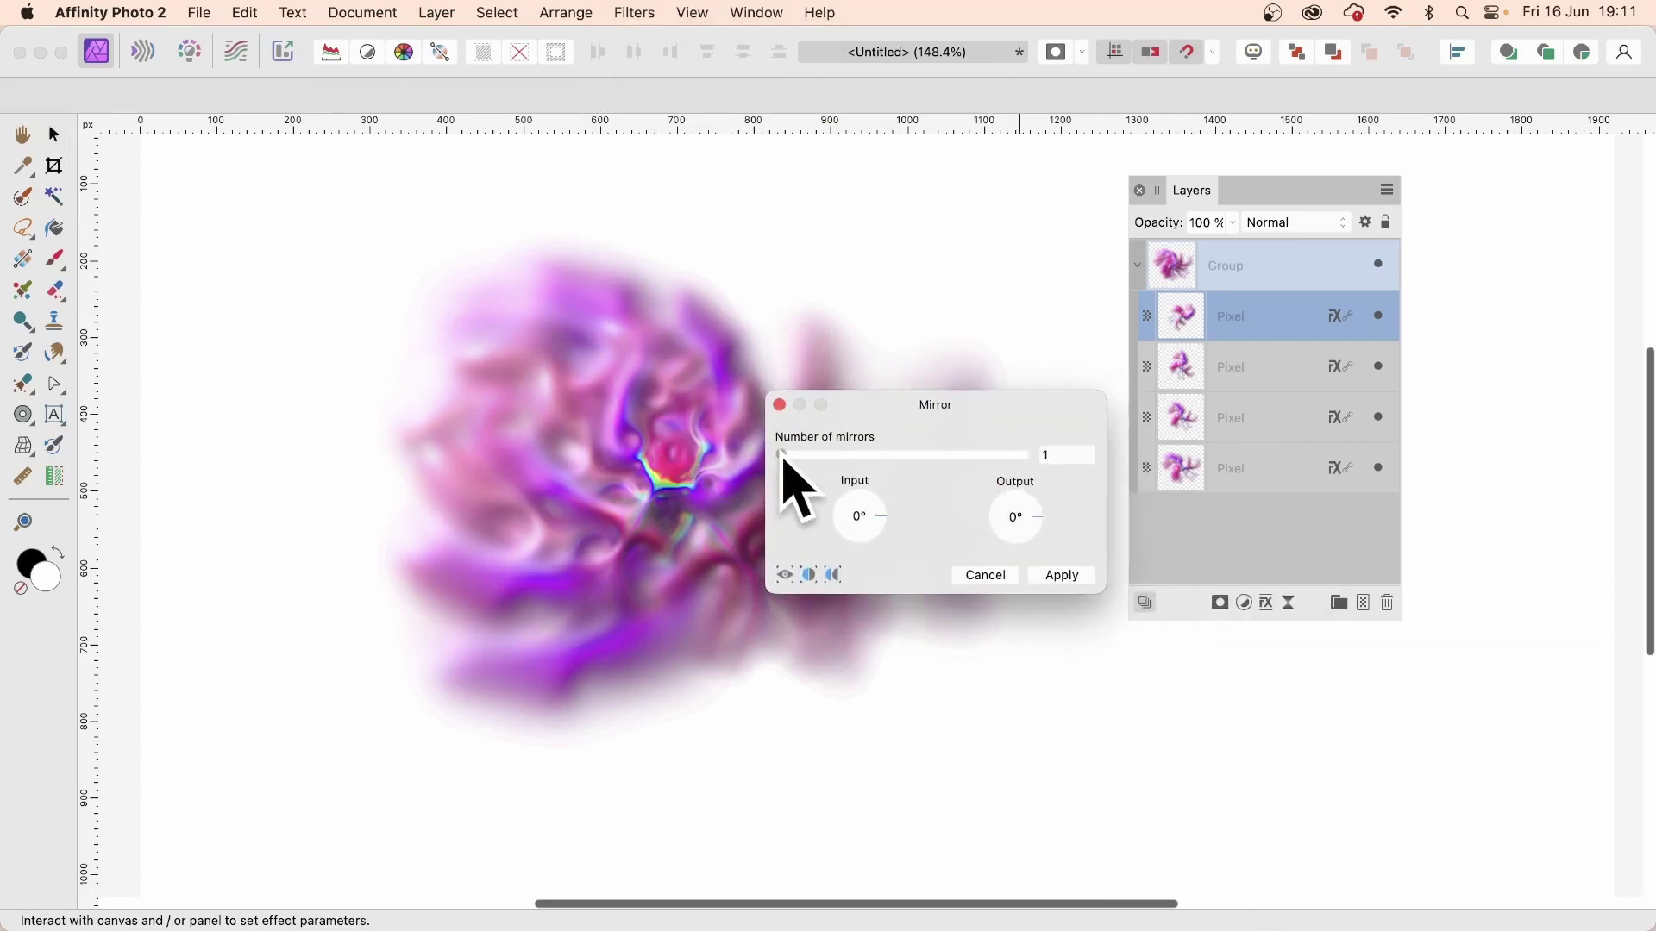
{"action": "left_click_drag", "start_coordinate": [793, 456], "coordinate": [820, 458]}
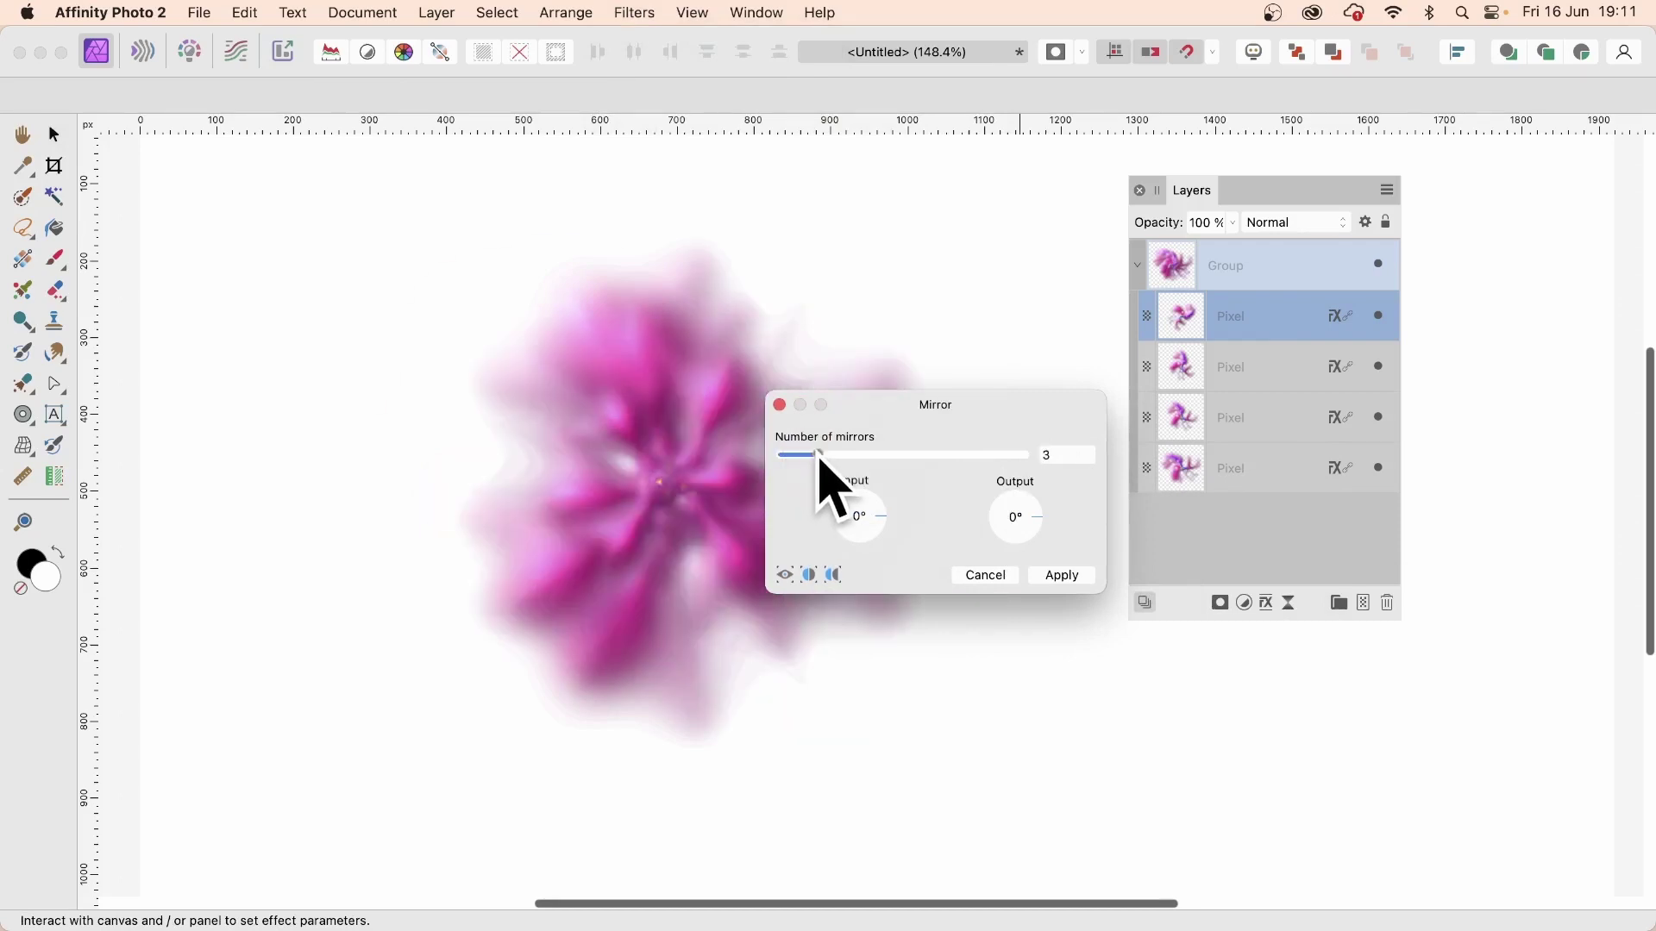
{"action": "left_click_drag", "start_coordinate": [922, 398], "coordinate": [1165, 397]}
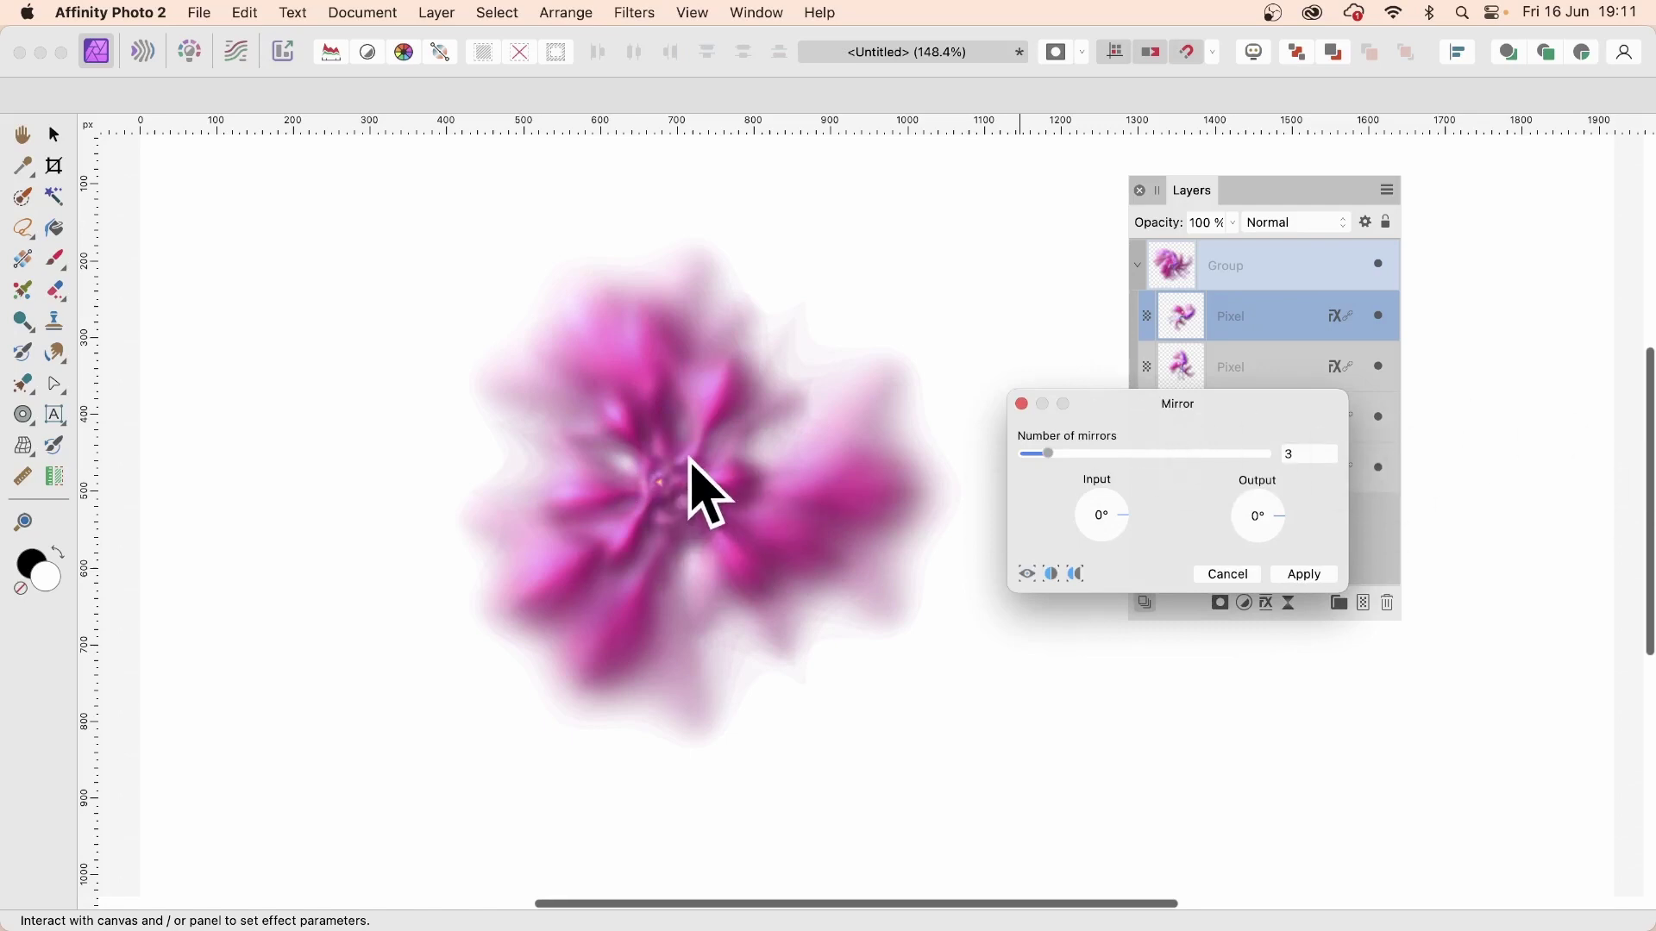
{"action": "left_click_drag", "start_coordinate": [678, 470], "coordinate": [652, 556]}
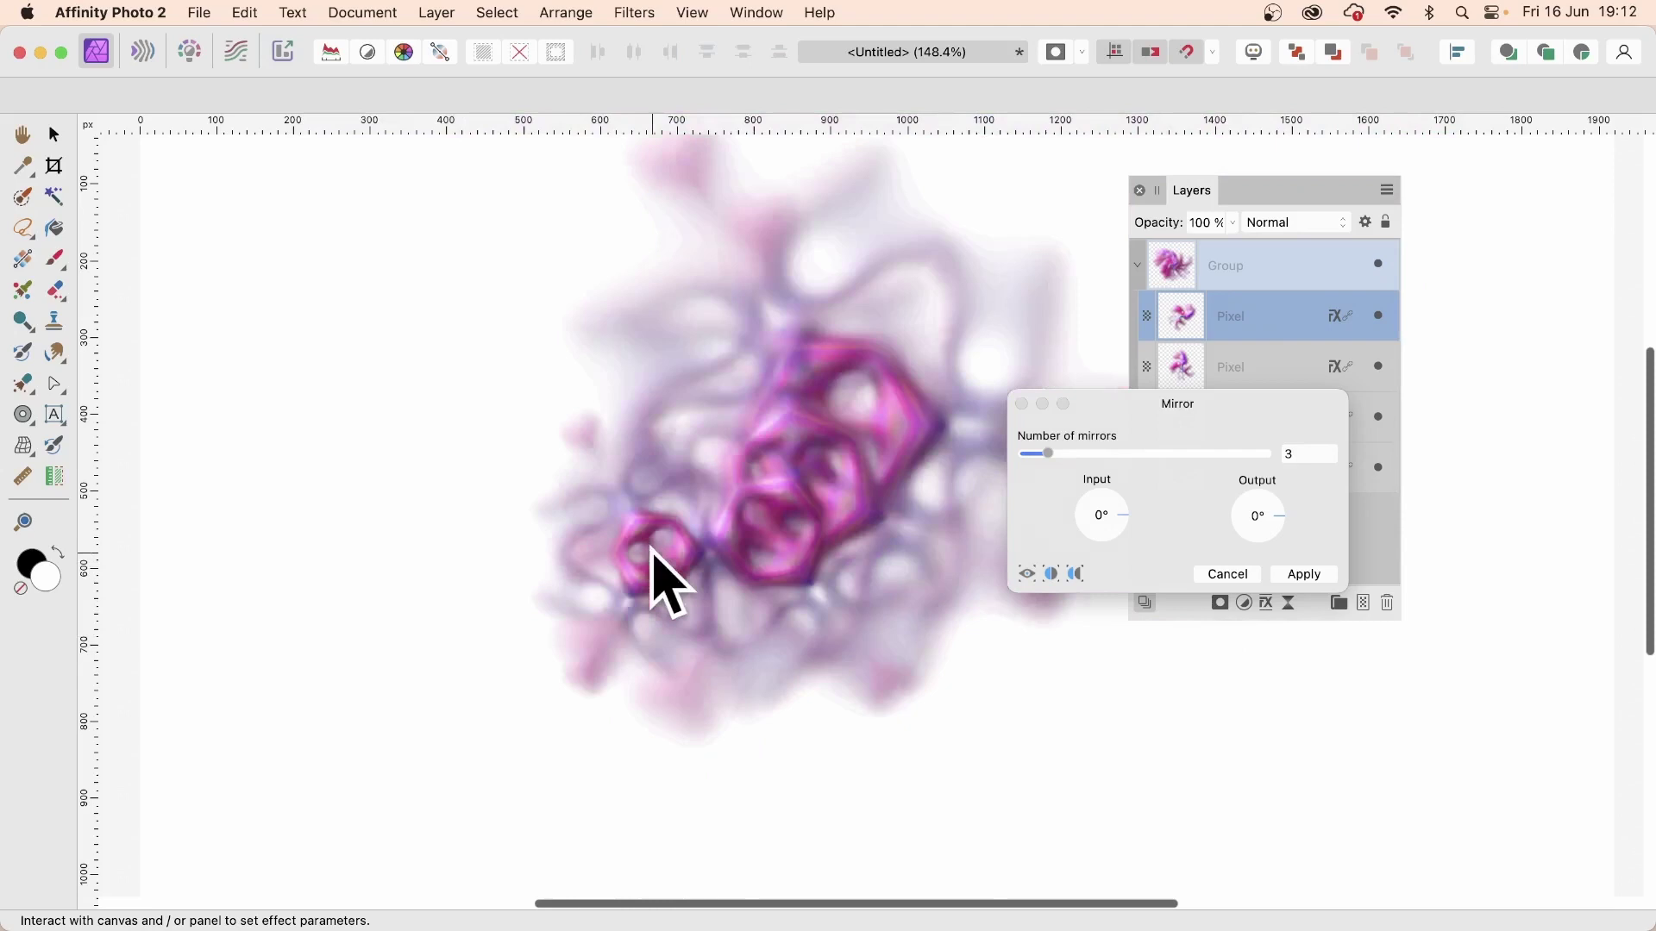
Reposition the mirror centre, rotate the input angle to 359°, and apply the 3-mirror filter.
{"action": "left_click_drag", "start_coordinate": [655, 654], "coordinate": [817, 577]}
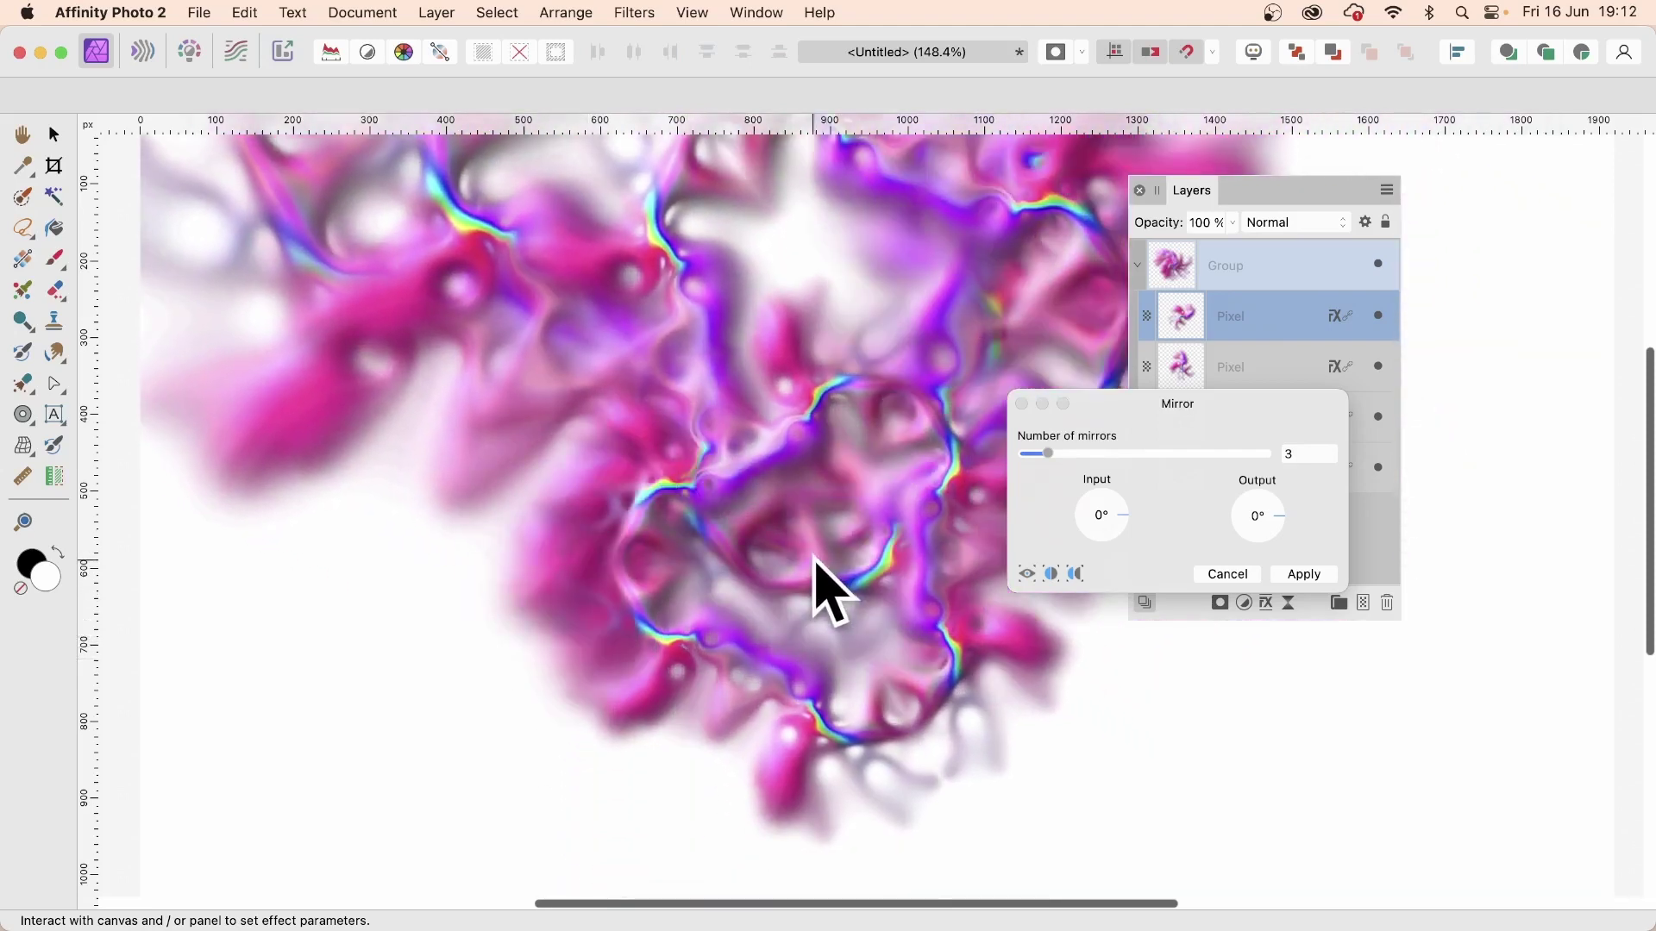
{"action": "left_click", "coordinate": [1121, 523]}
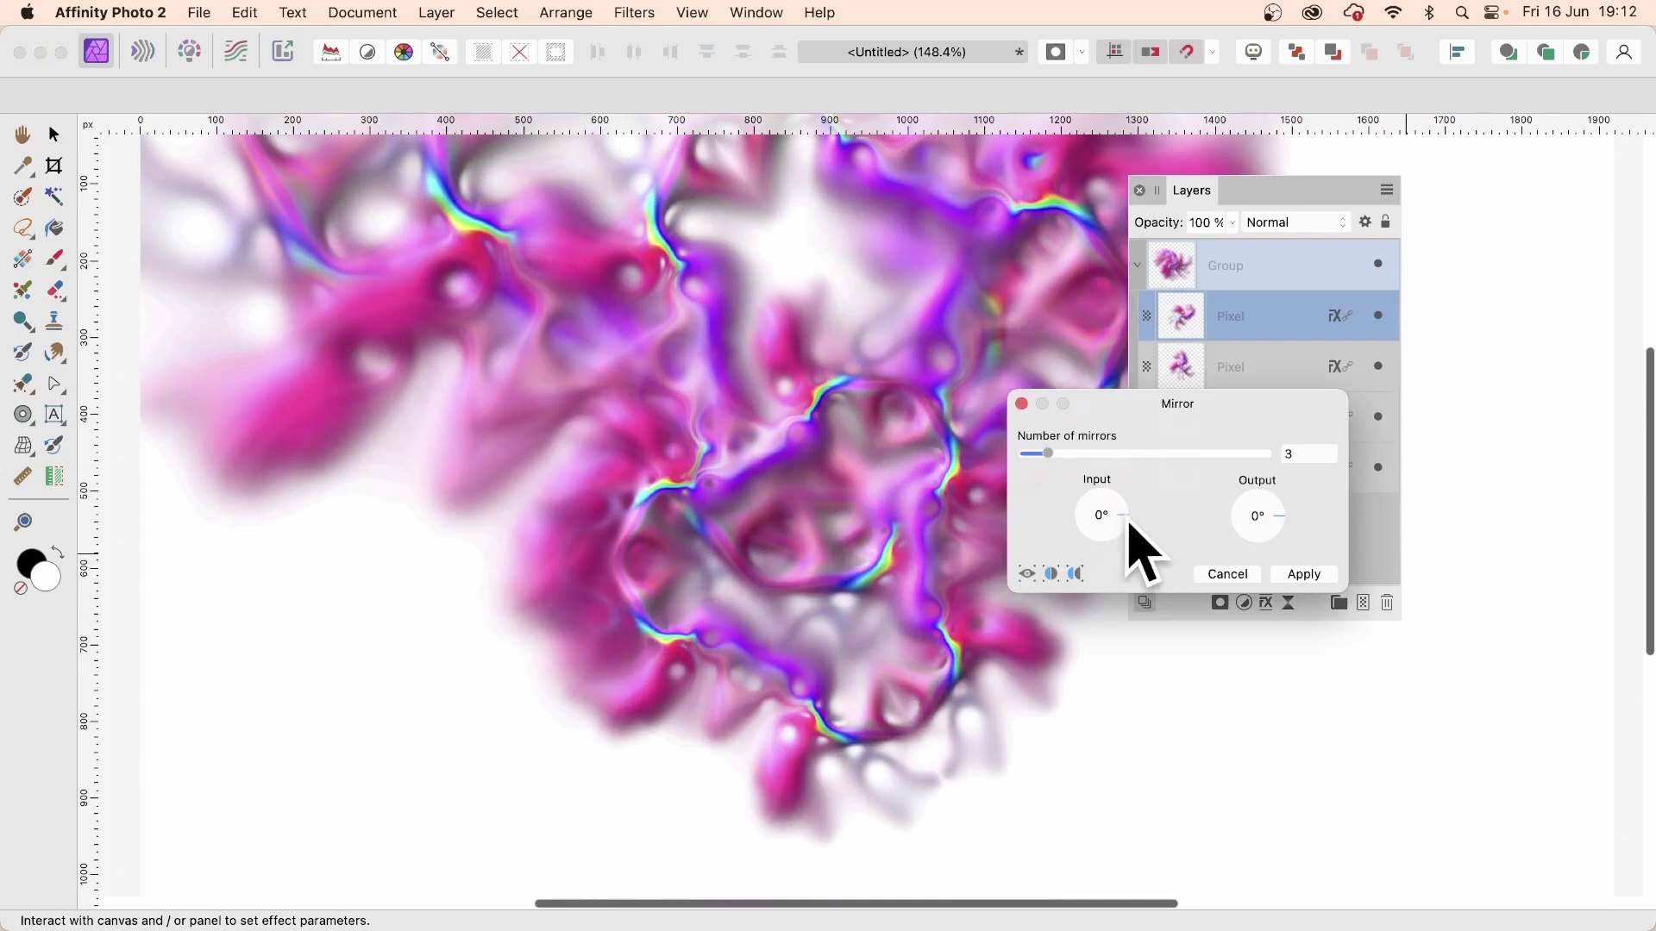
{"action": "mouse_move", "coordinate": [1129, 511]}
{"action": "left_mouse_down"}
{"action": "mouse_move", "coordinate": [1126, 533]}
{"action": "mouse_move", "coordinate": [1137, 520]}
{"action": "left_mouse_up"}
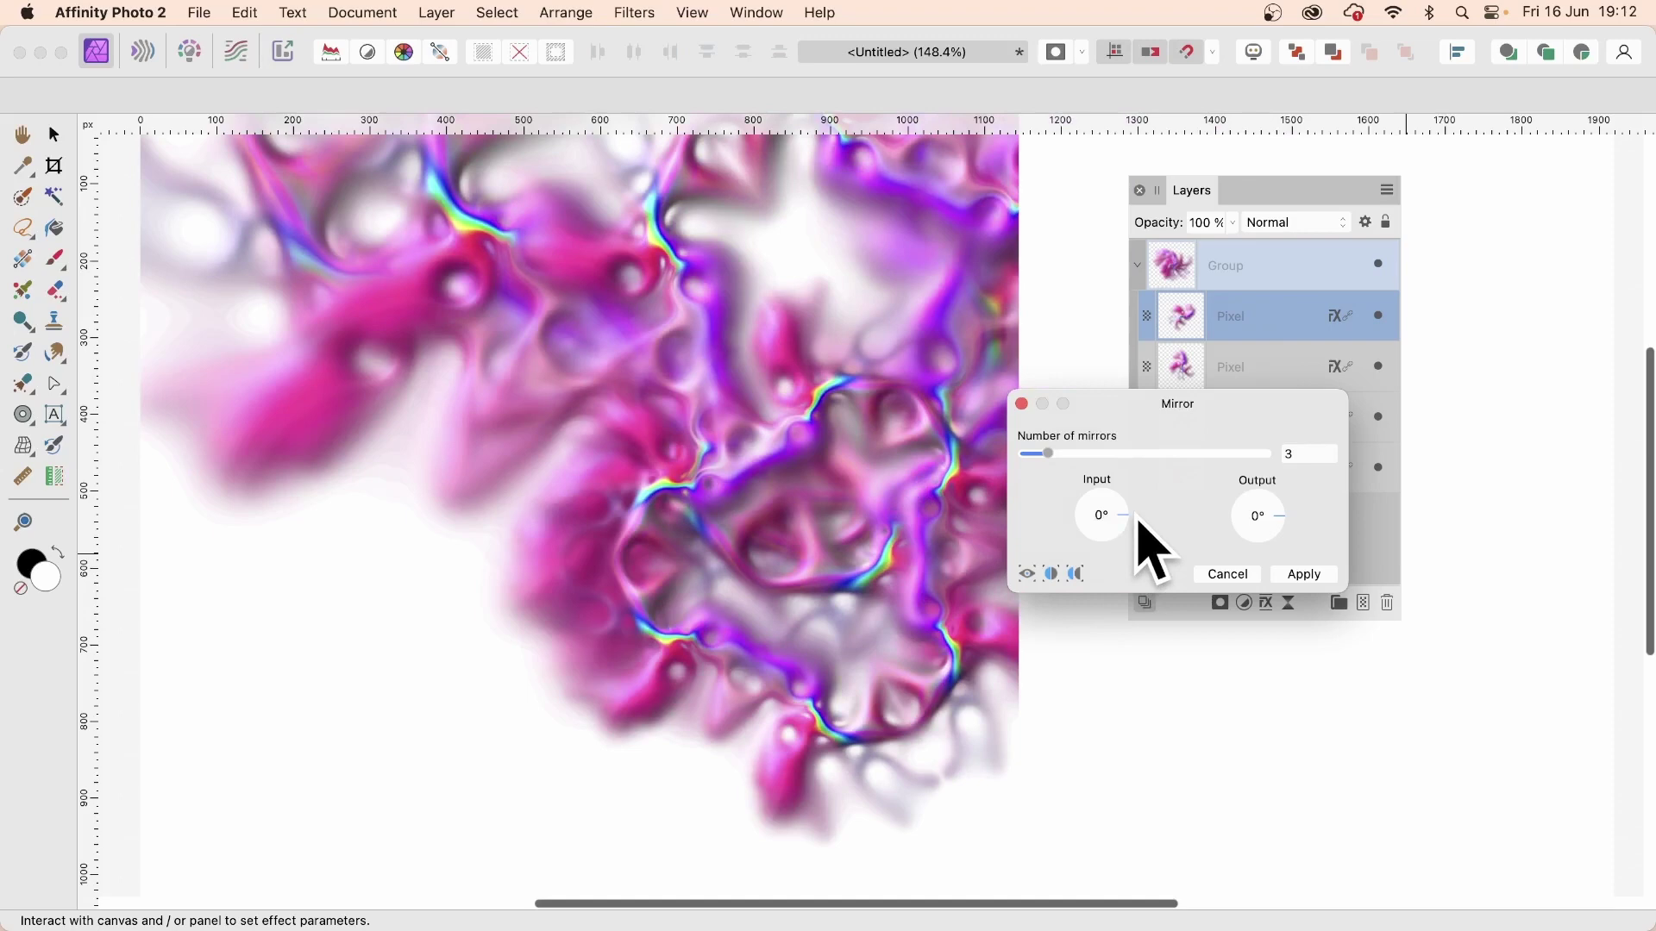
{"action": "left_click_drag", "start_coordinate": [1138, 520], "coordinate": [1089, 484]}
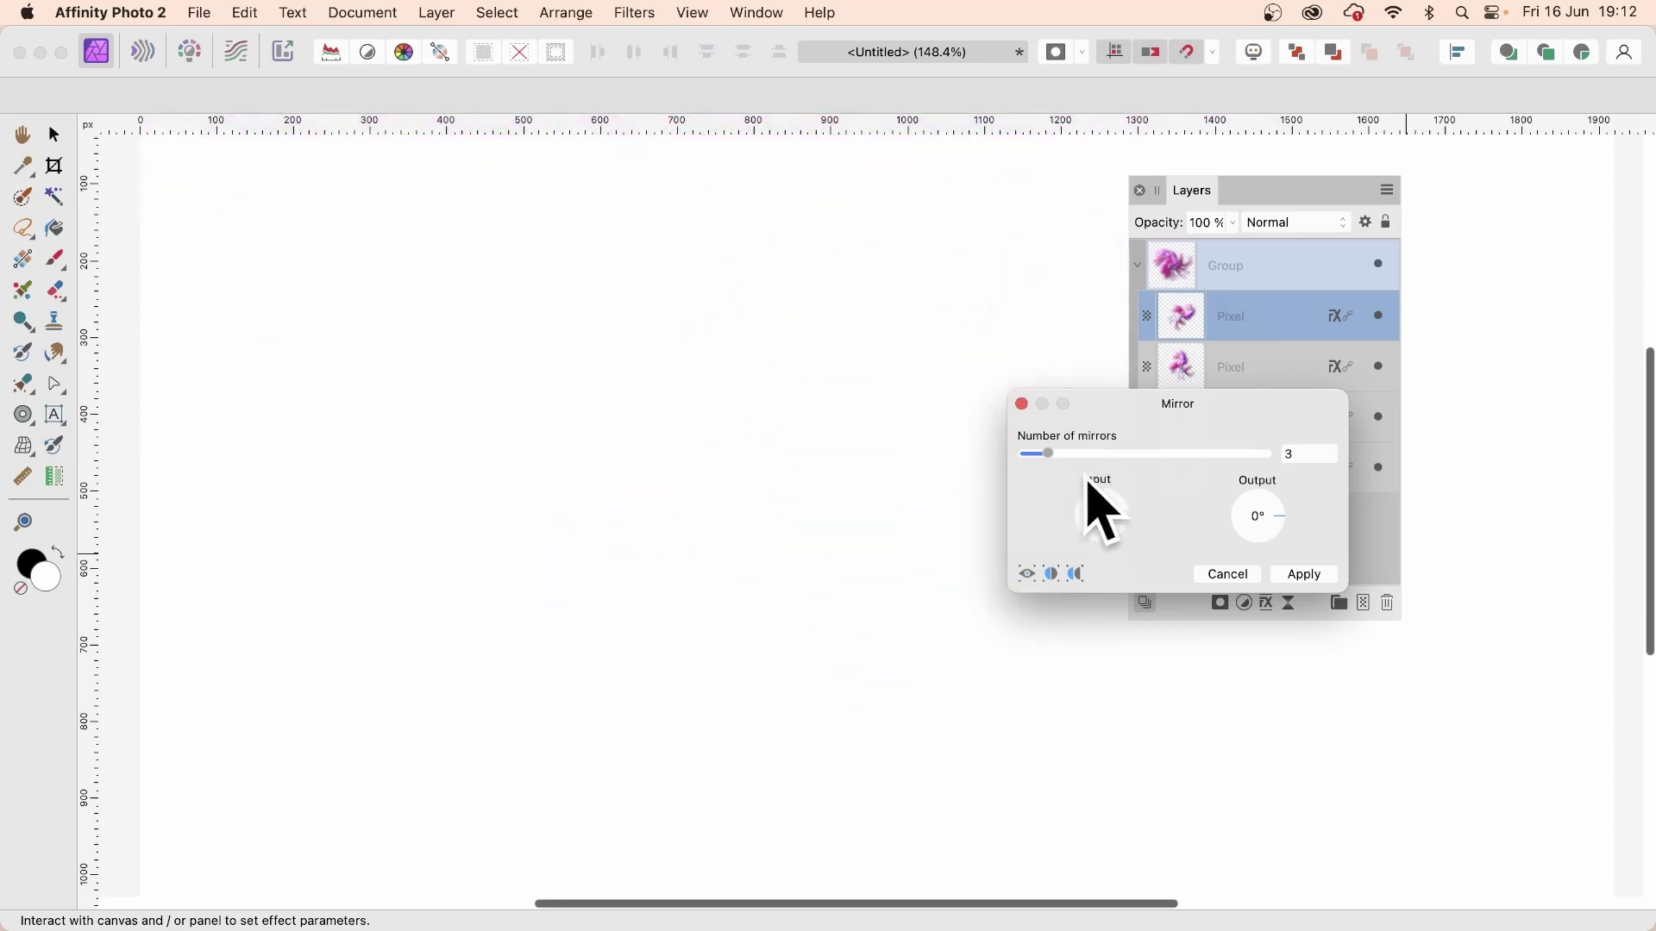
{"action": "left_click_drag", "start_coordinate": [1104, 553], "coordinate": [1156, 543]}
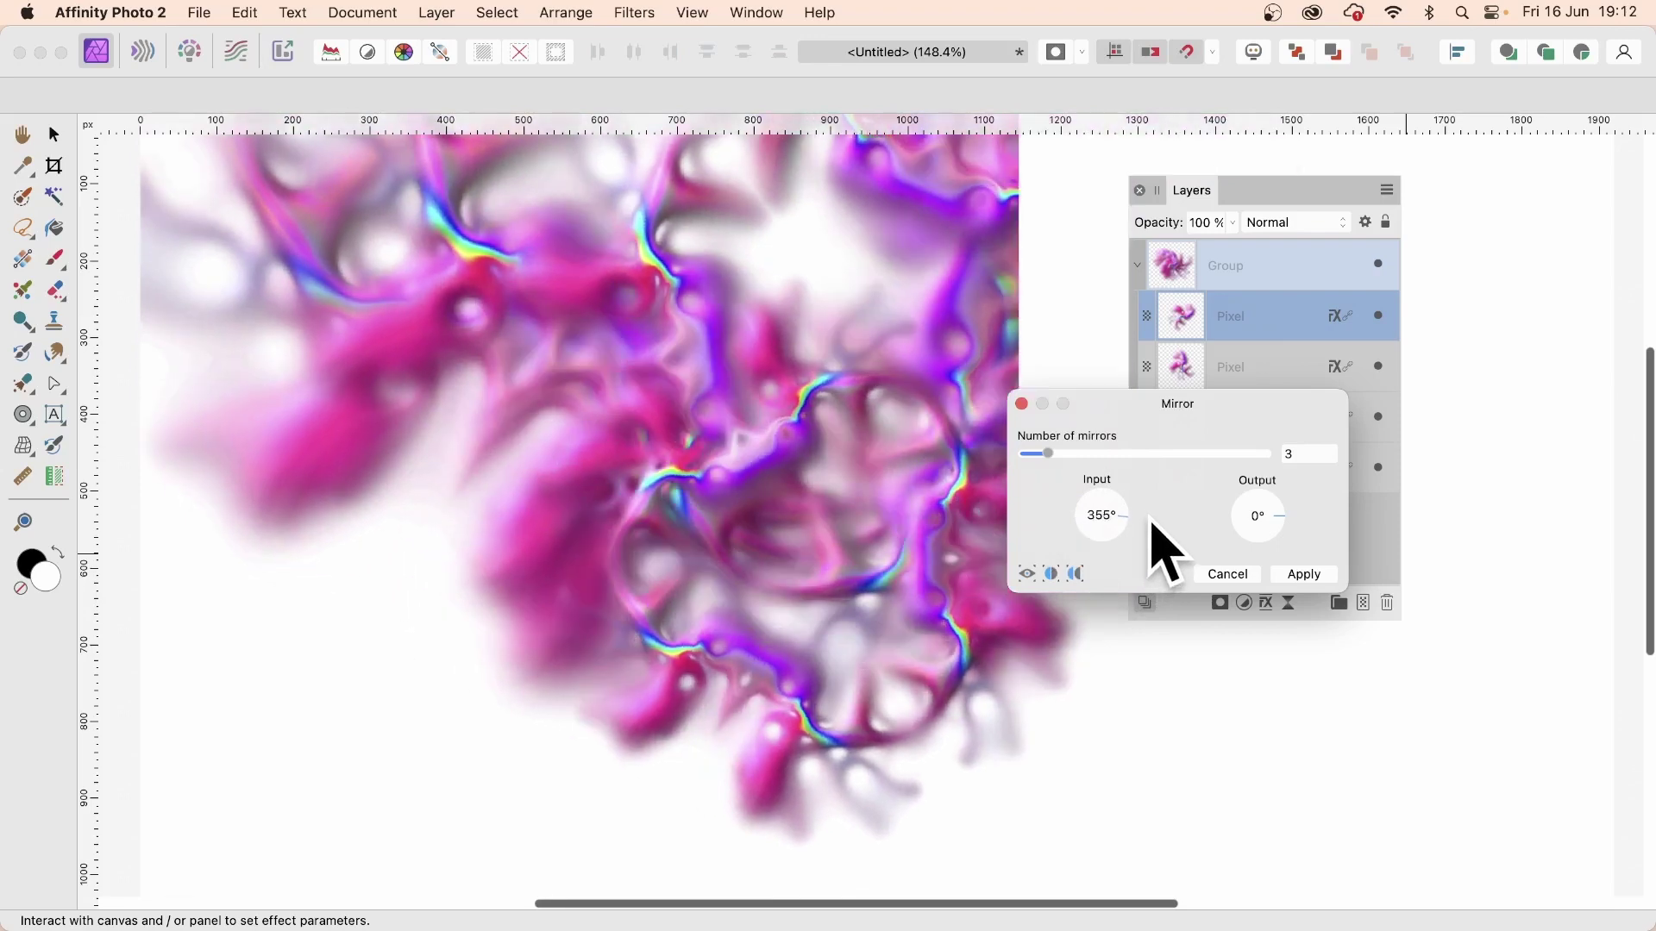
{"action": "left_click", "coordinate": [931, 399]}
{"action": "left_click_drag", "start_coordinate": [931, 398], "coordinate": [798, 518]}
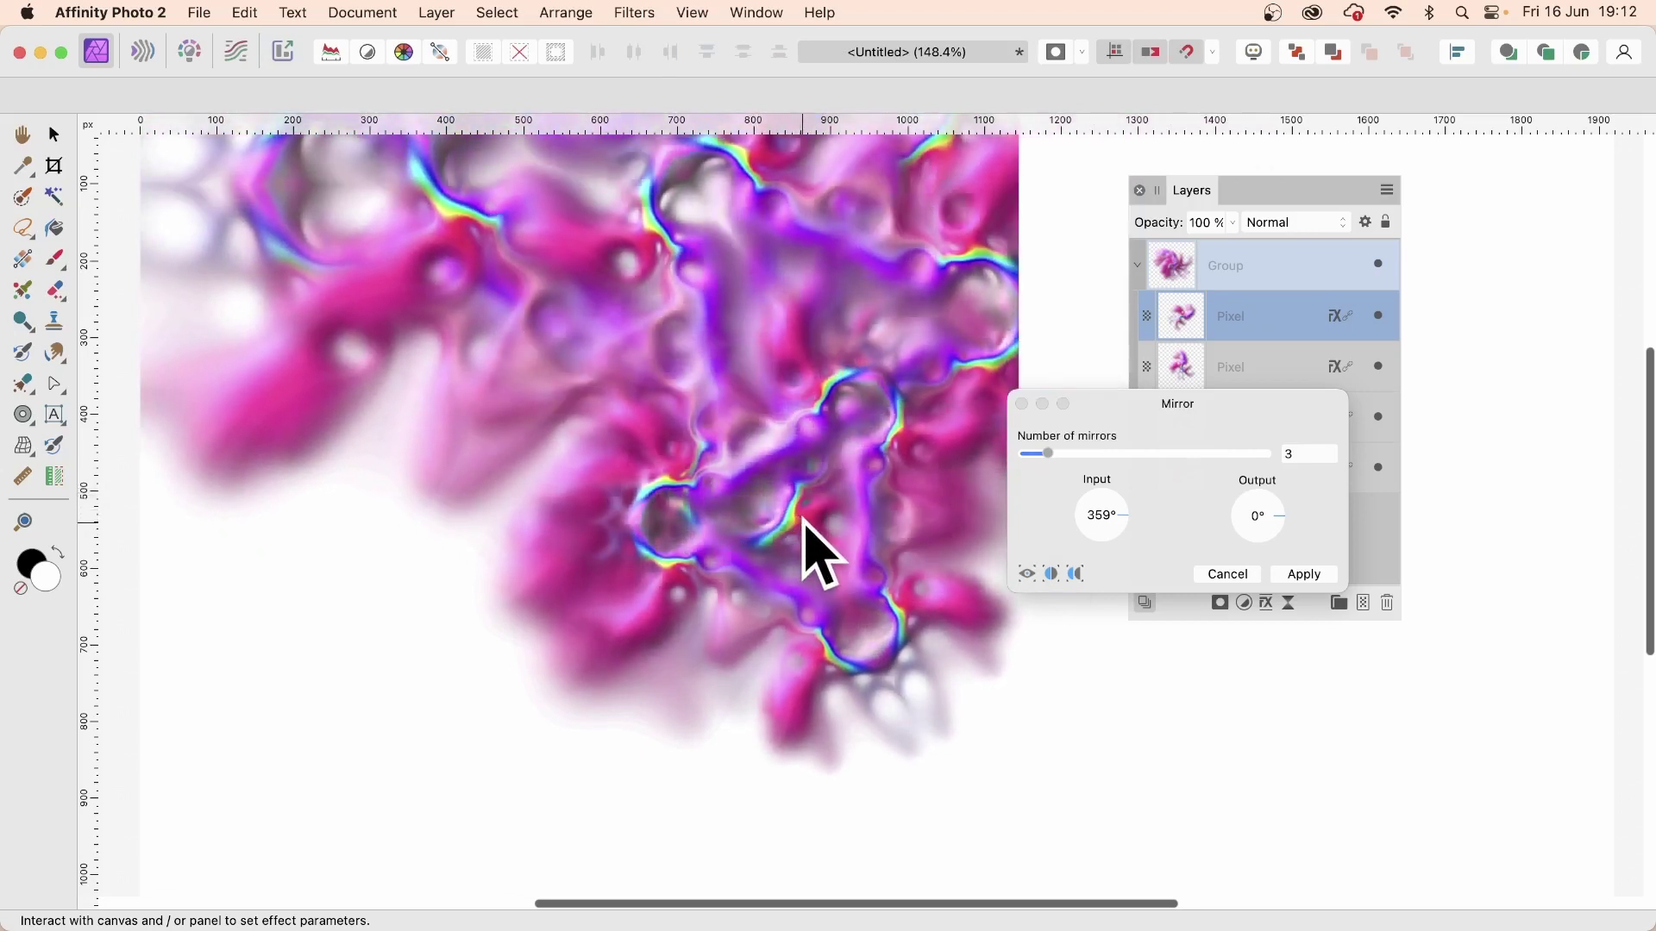
{"action": "left_click", "coordinate": [1307, 576]}
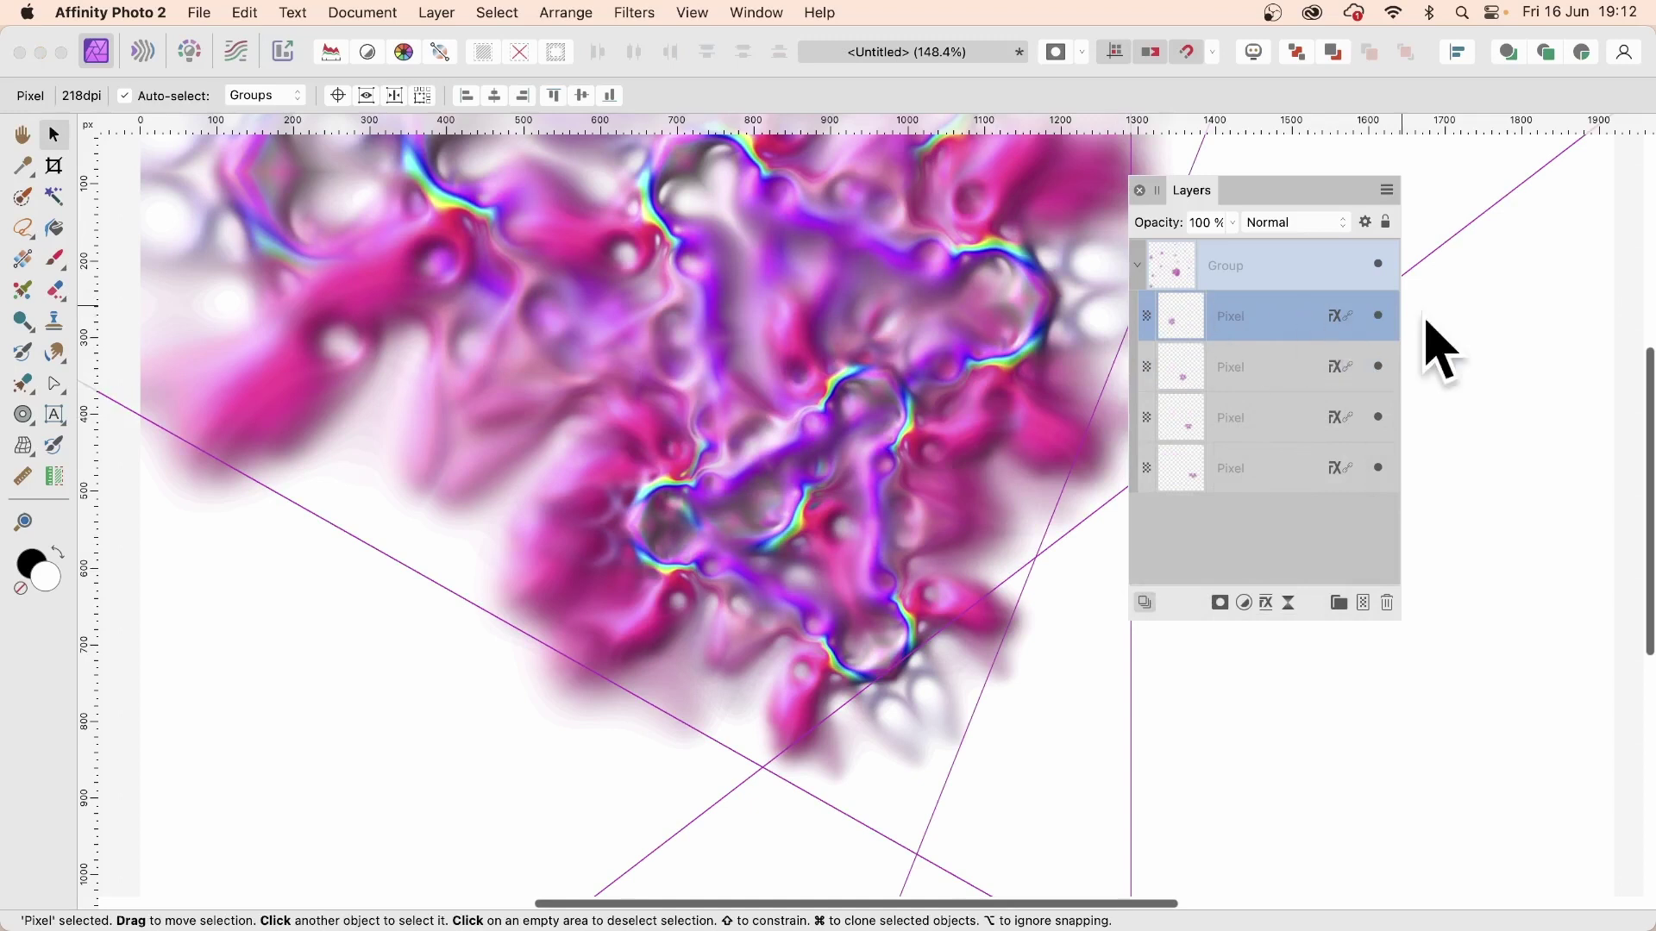
Warp the layer with a Deform filter, stretching it toward the lower-left and top-left, then apply.
{"action": "left_click", "coordinate": [648, 9]}
{"action": "mouse_move", "coordinate": [674, 130]}
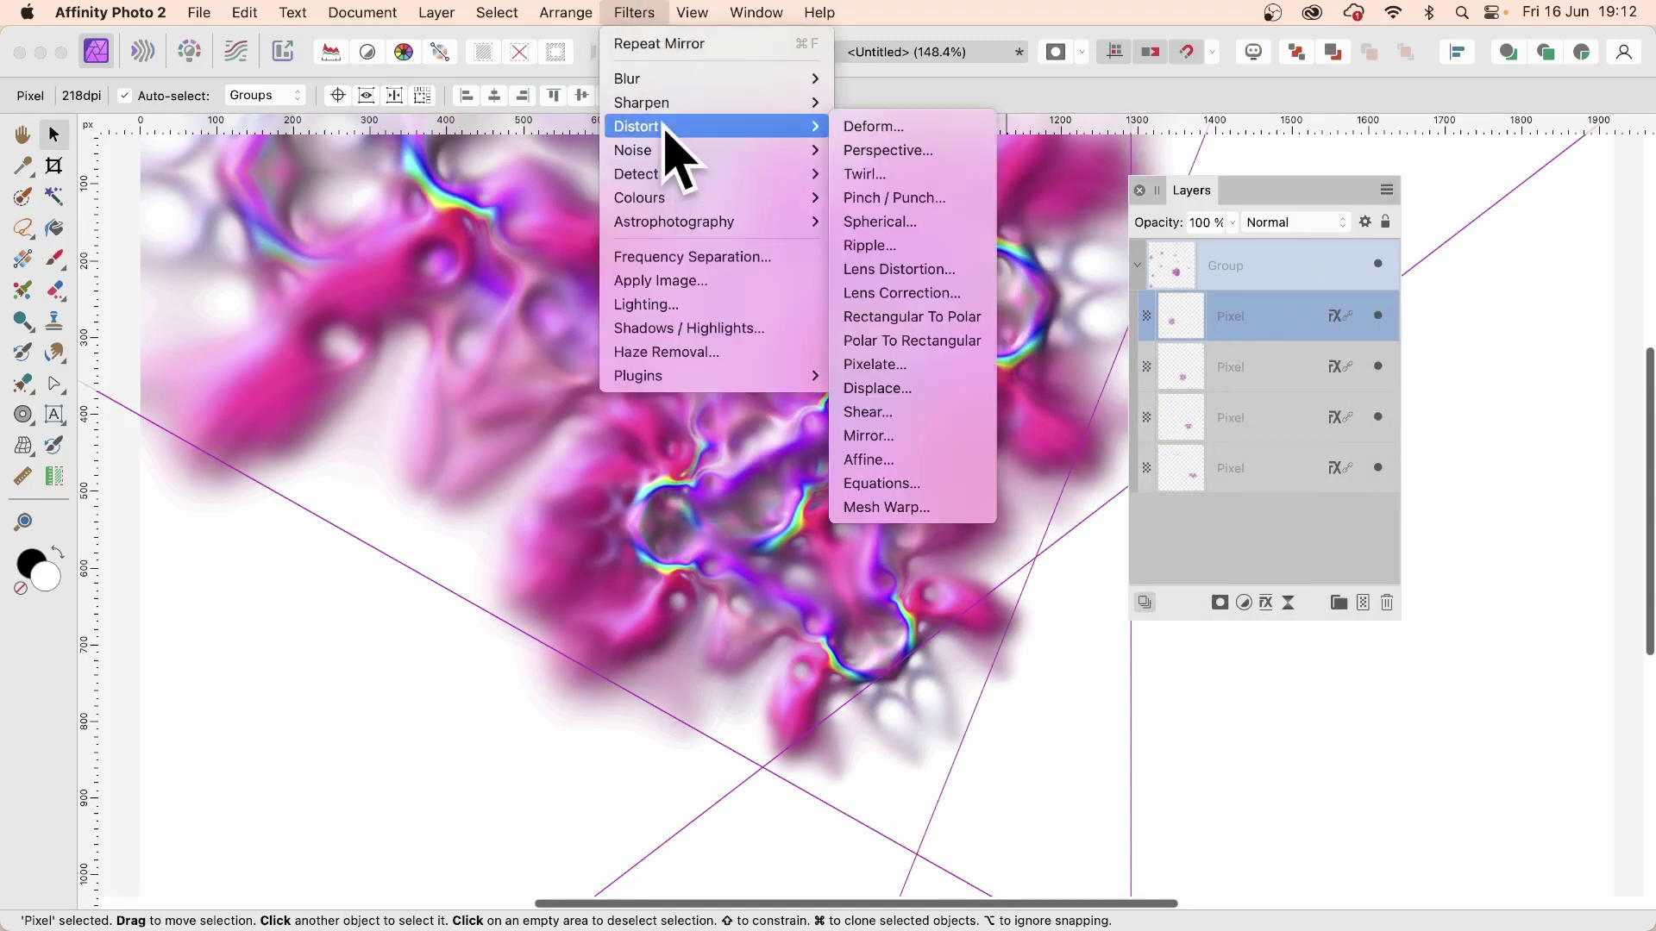
{"action": "left_click", "coordinate": [871, 127]}
{"action": "left_click_drag", "start_coordinate": [1452, 763], "coordinate": [829, 413]}
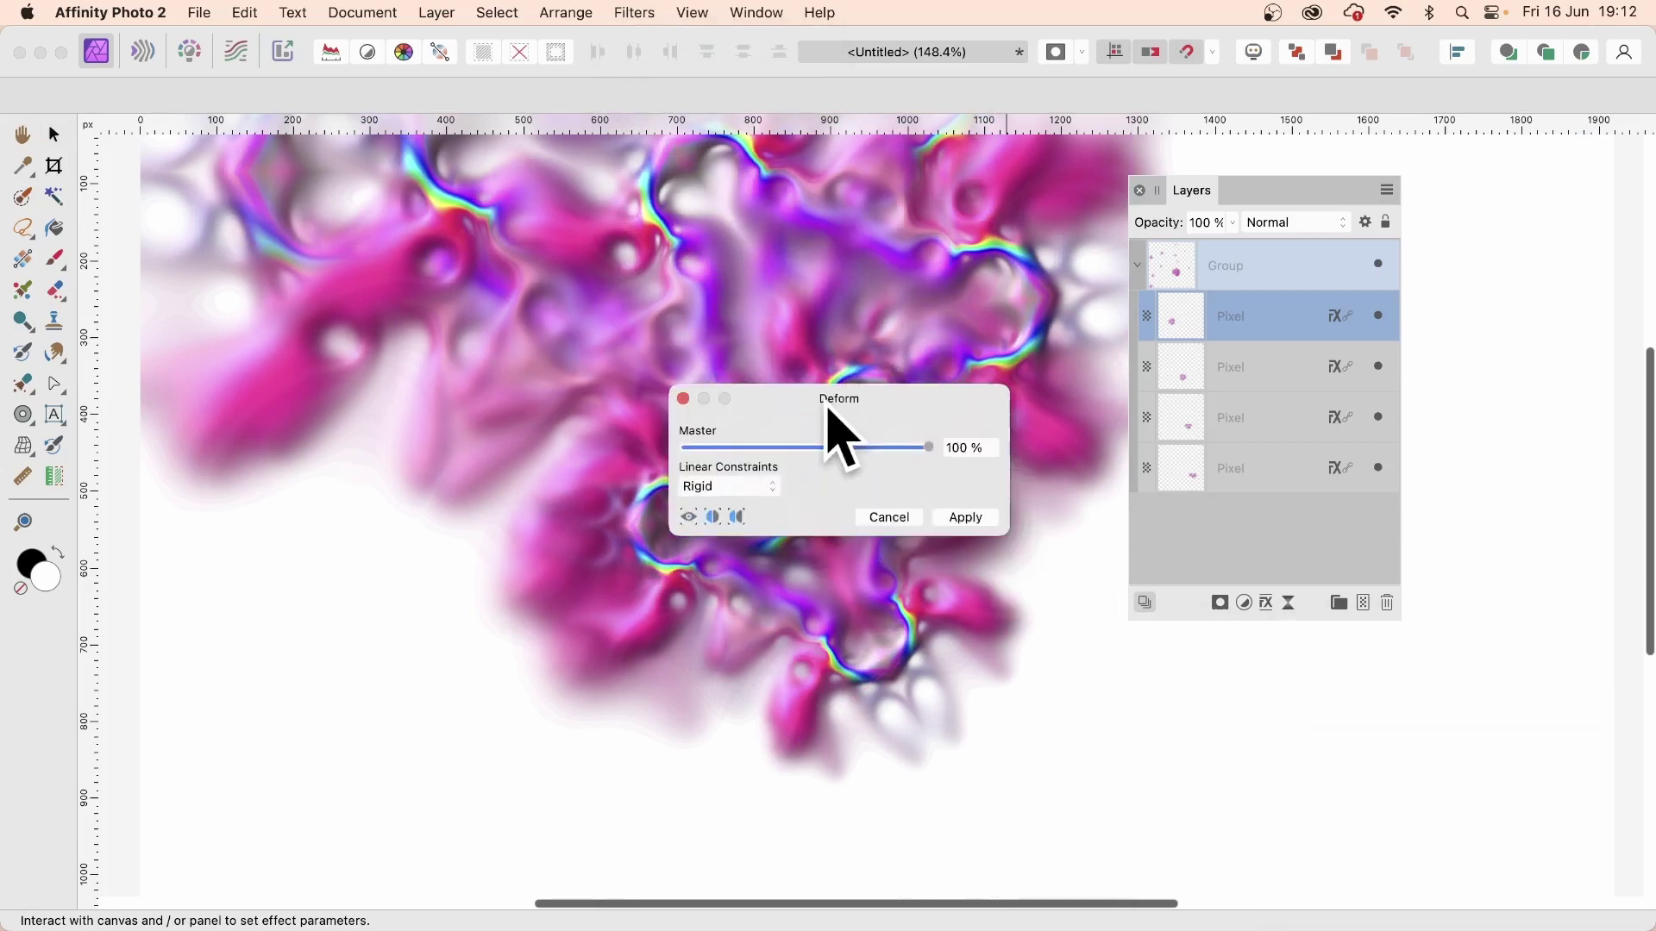
{"action": "left_click_drag", "start_coordinate": [642, 363], "coordinate": [1170, 501]}
{"action": "left_click_drag", "start_coordinate": [782, 492], "coordinate": [934, 662]}
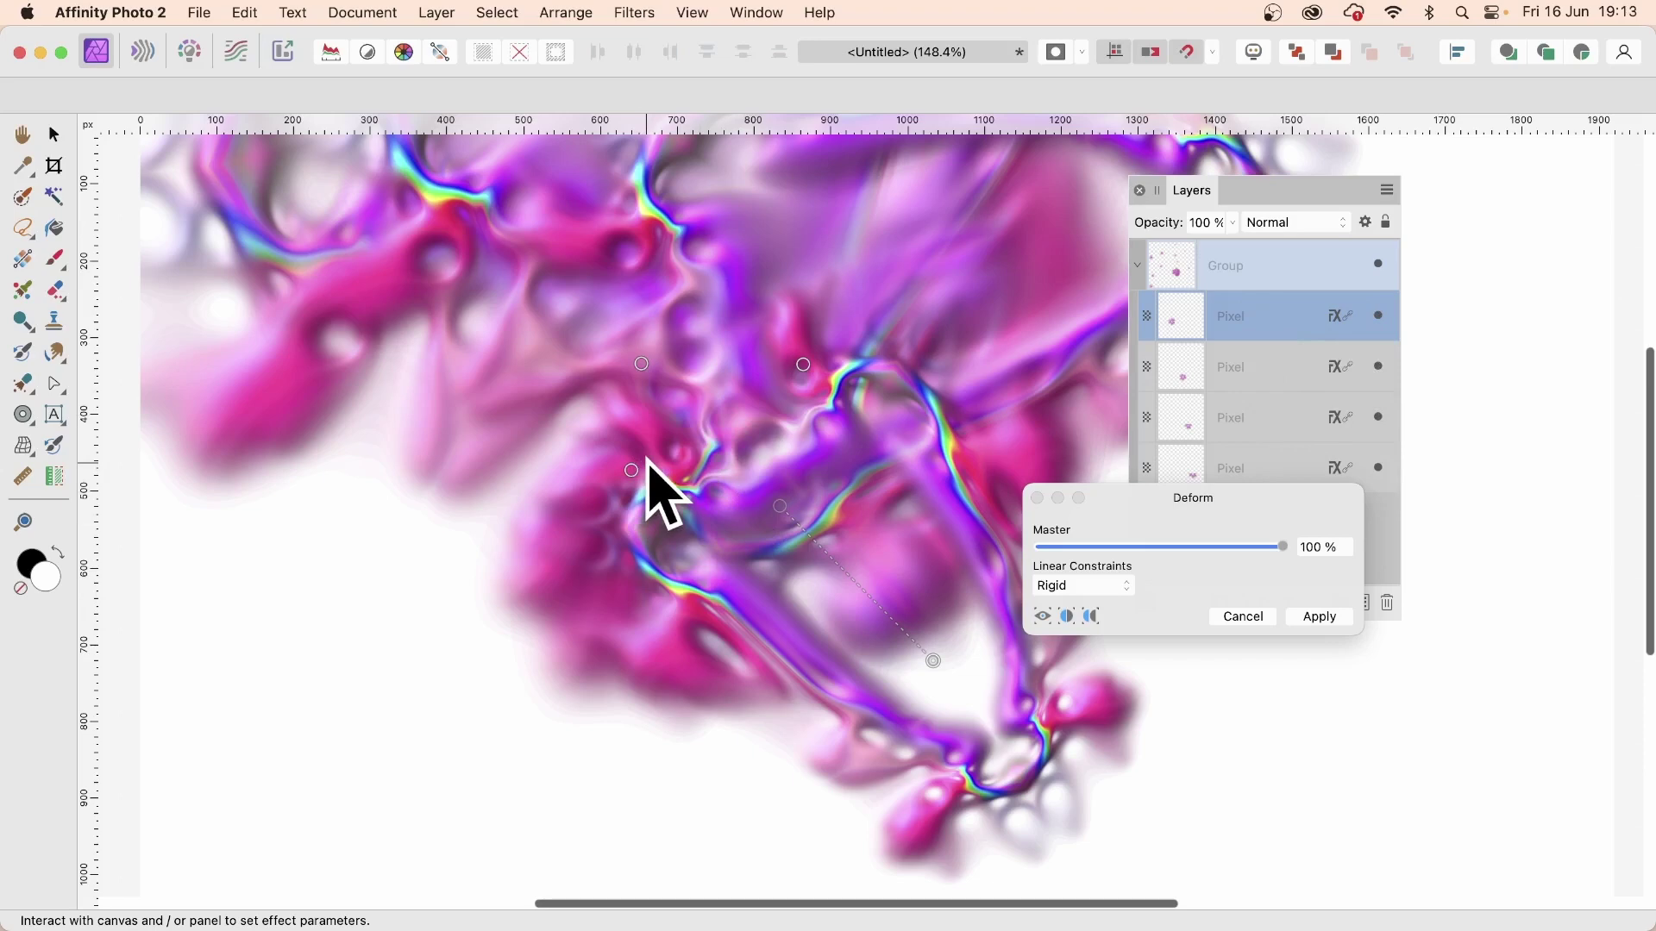
{"action": "left_click_drag", "start_coordinate": [631, 471], "coordinate": [273, 712]}
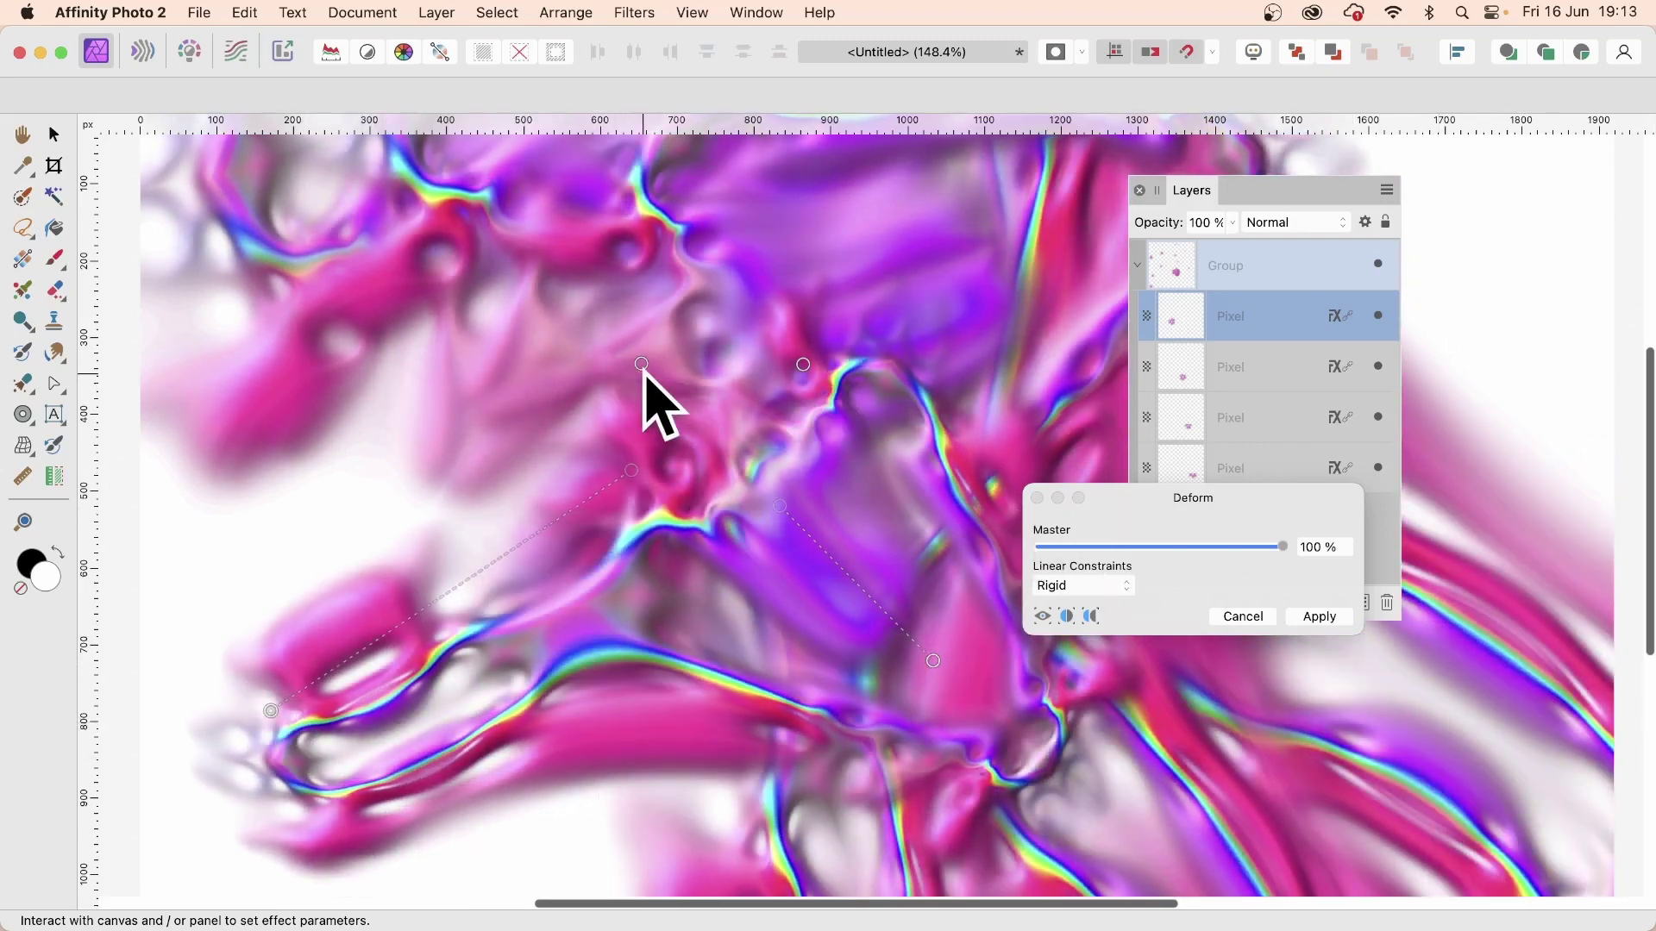
{"action": "left_click_drag", "start_coordinate": [614, 338], "coordinate": [319, 159]}
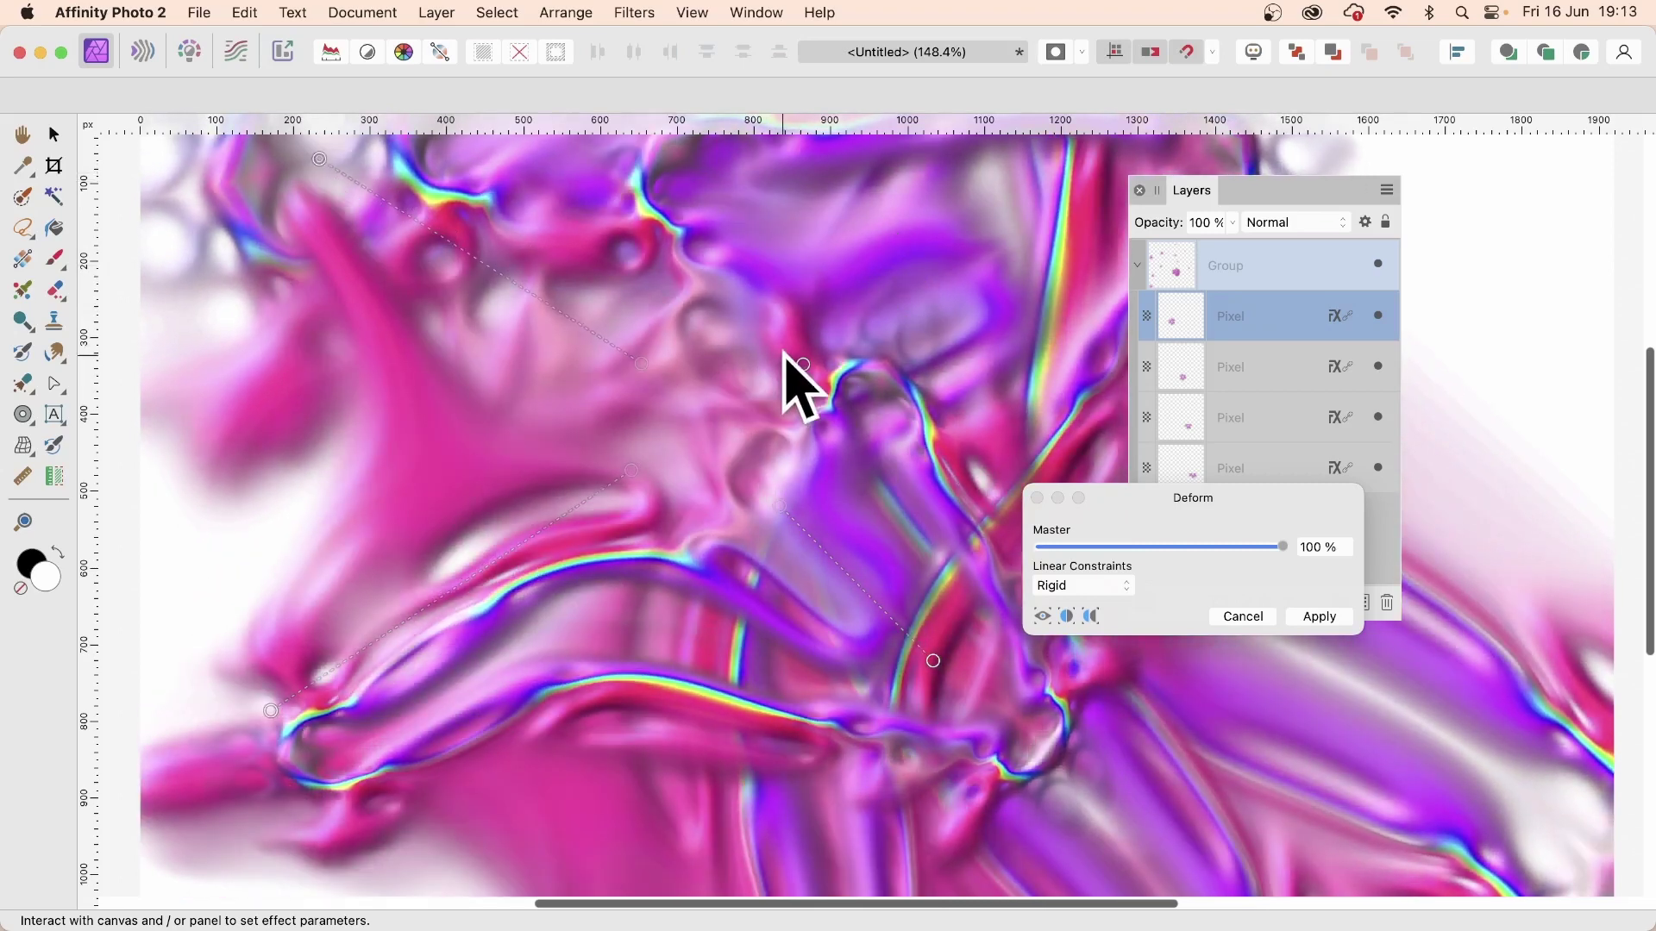
{"action": "left_click_drag", "start_coordinate": [802, 365], "coordinate": [708, 407]}
{"action": "left_click", "coordinate": [1332, 608]}
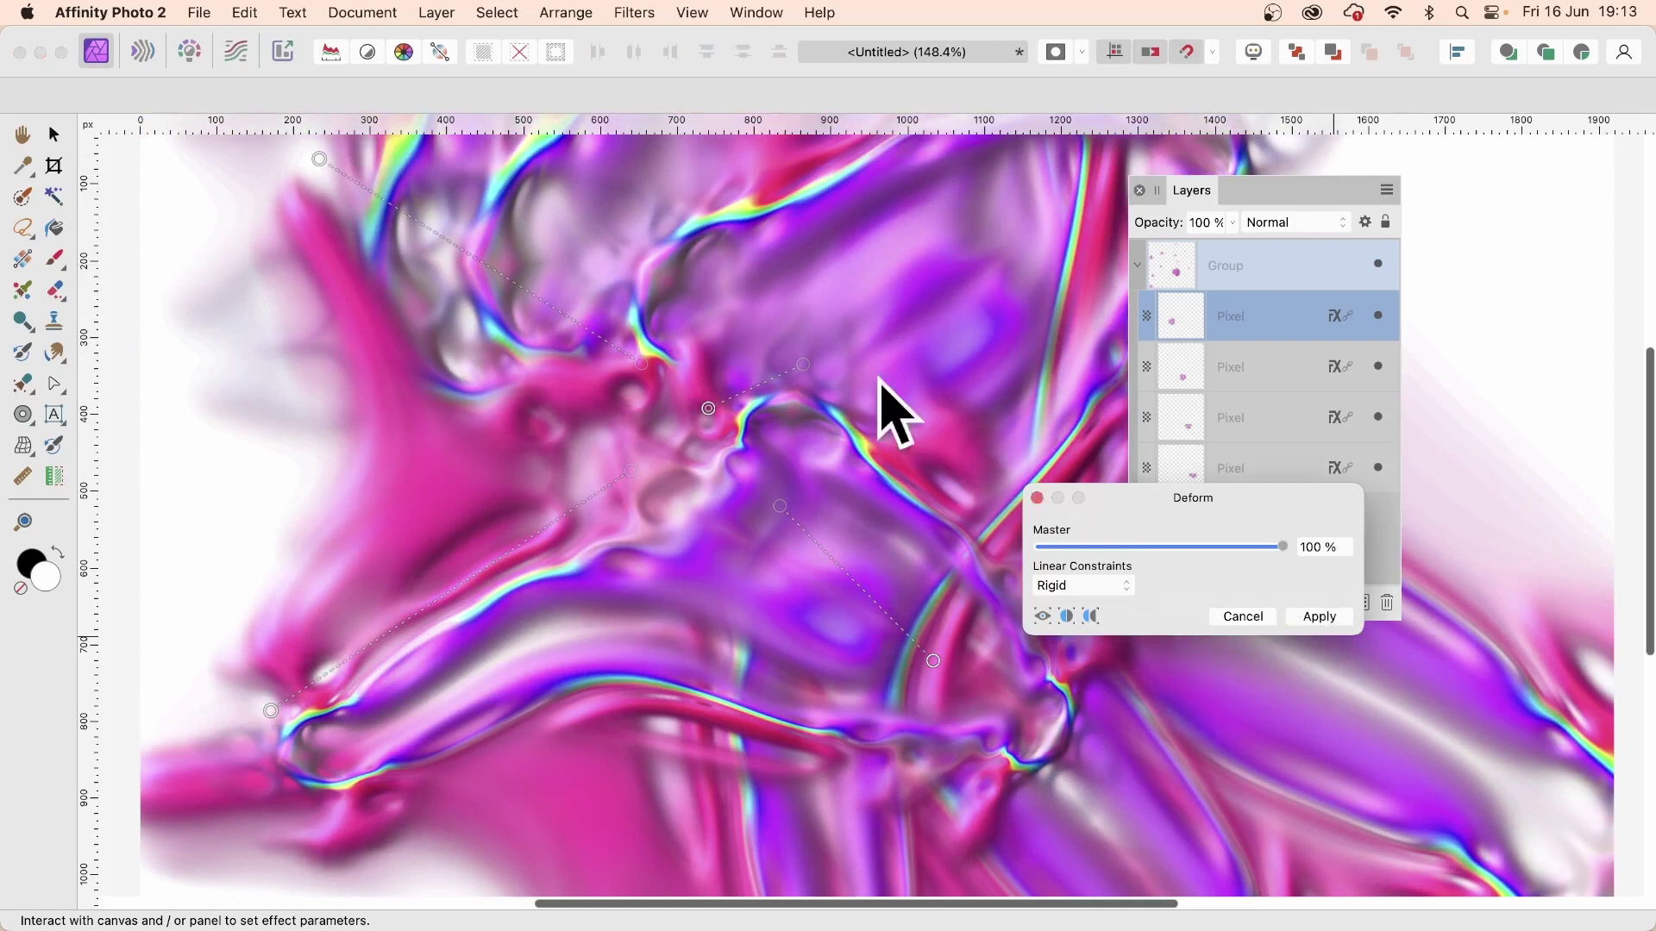
{"action": "left_click", "coordinate": [1333, 617]}
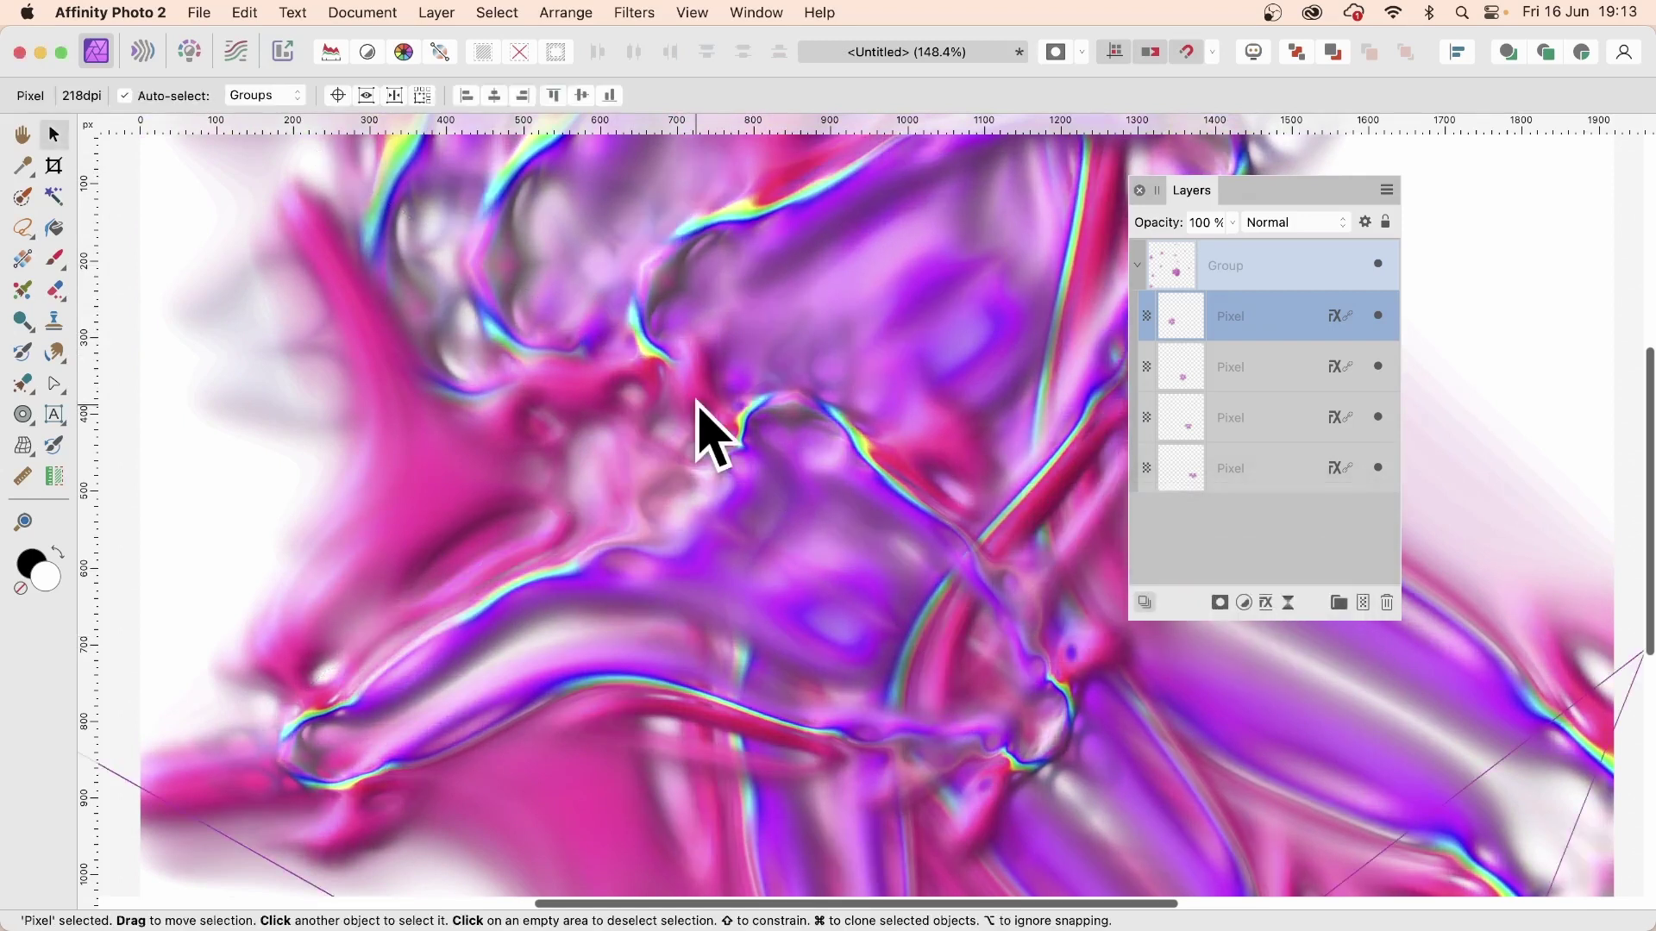